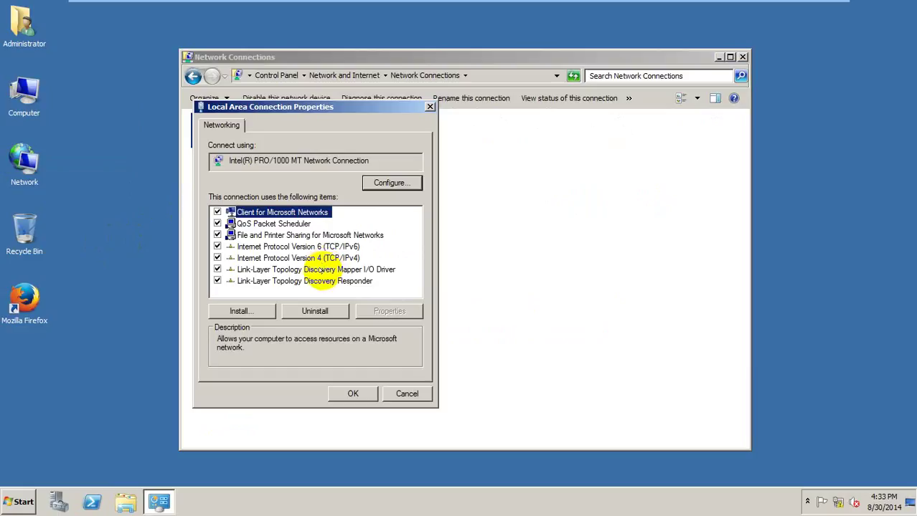
Step: Examine the Internet Protocol Version 4 settings of the Local Area Connection and close both properties dialogs without saving
double_click(330, 258)
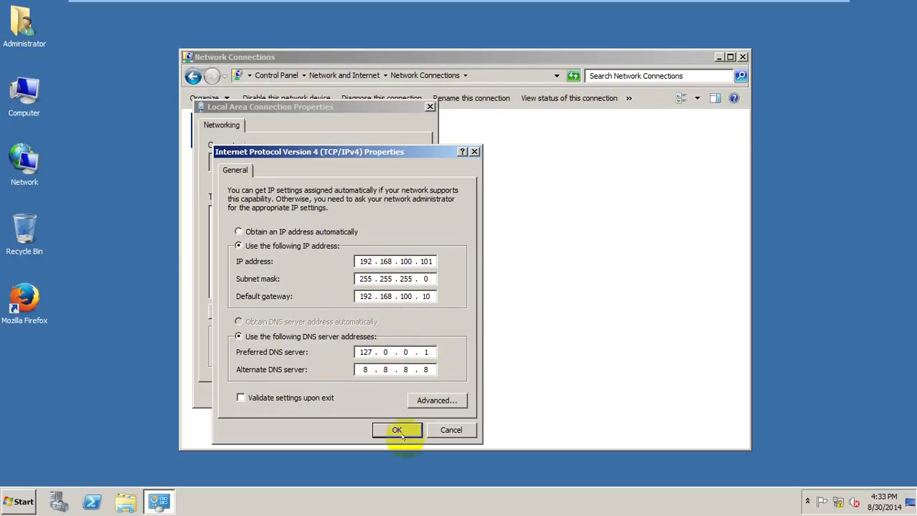
click(439, 430)
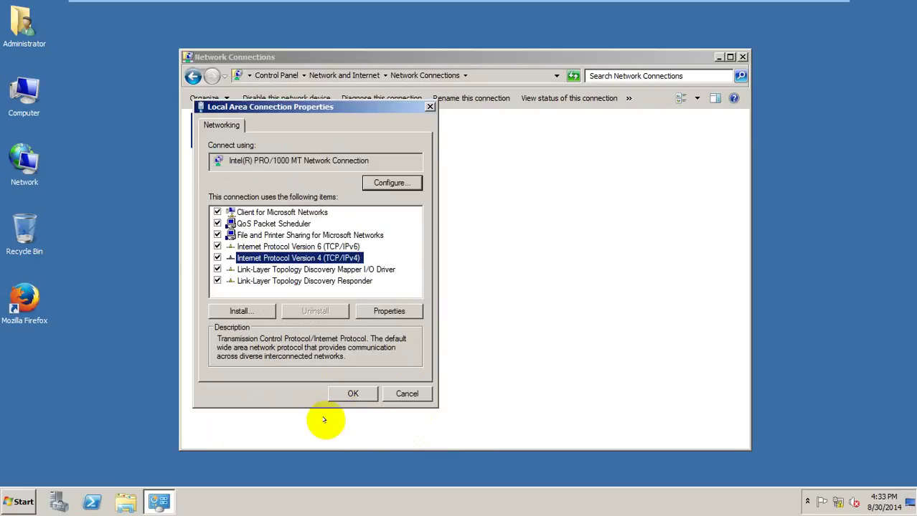
click(402, 394)
Step: Leave the full-screen virtual machine, switch to the Notepad notes on the host and add the line "- For DNS is optional"
key(ctrl+alt+Return)
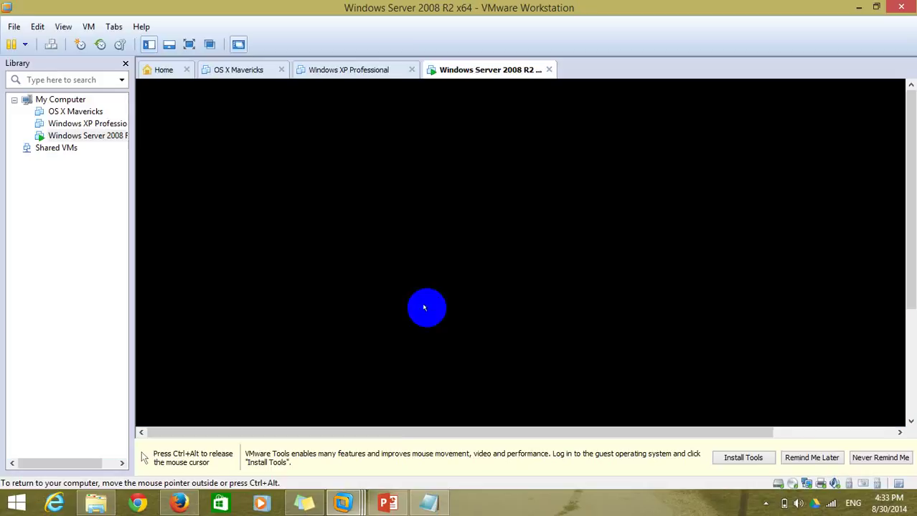
click(428, 502)
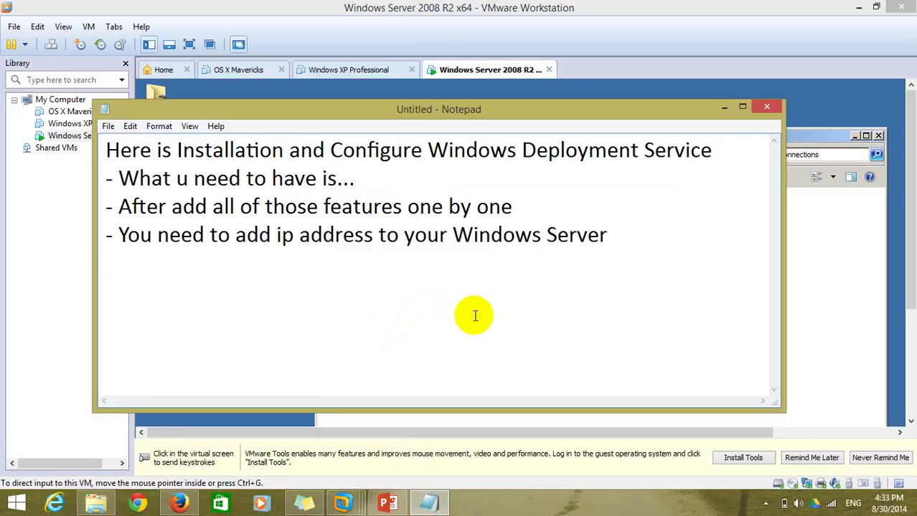
text(or DNS is)
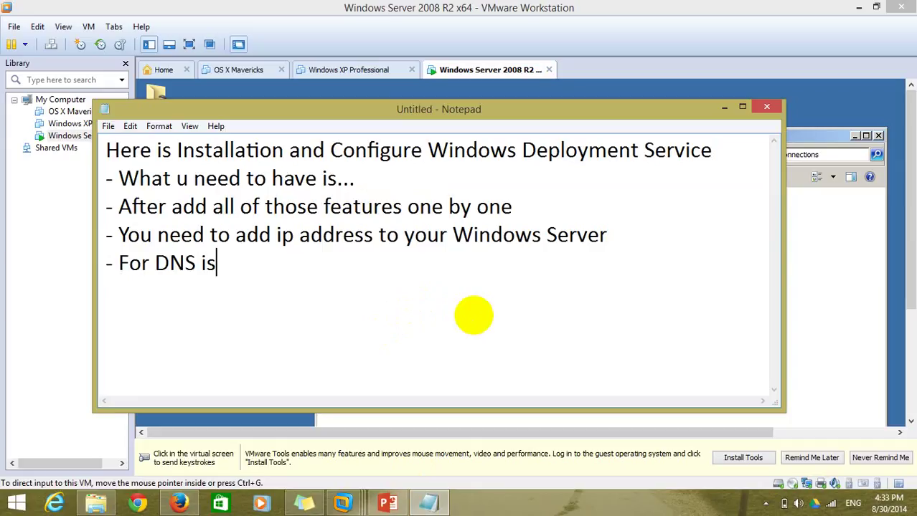
text( optional)
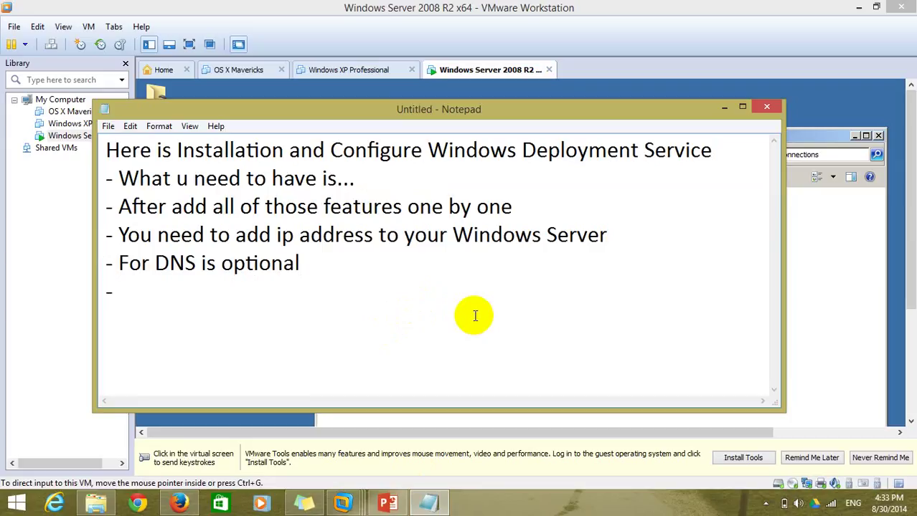
Step: Add the line "- after that u need to add range IP" to the notes
text(ter that )
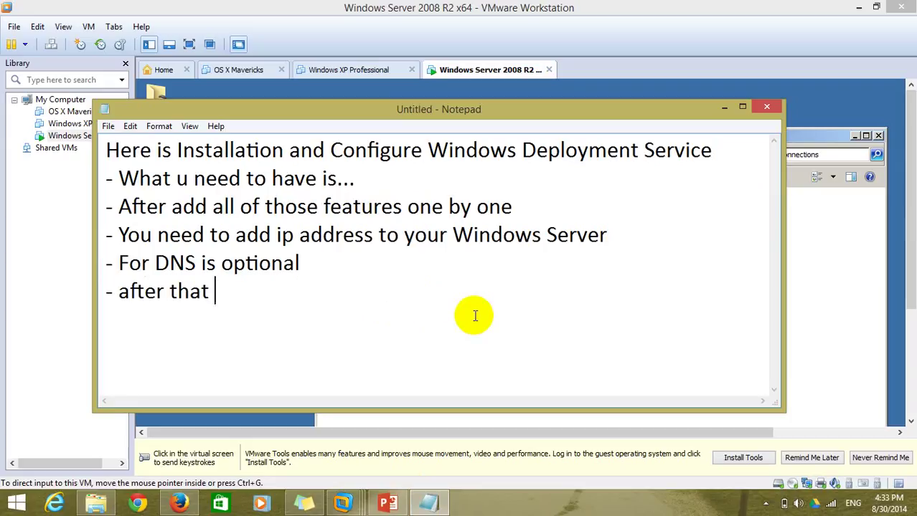
text(u need to add)
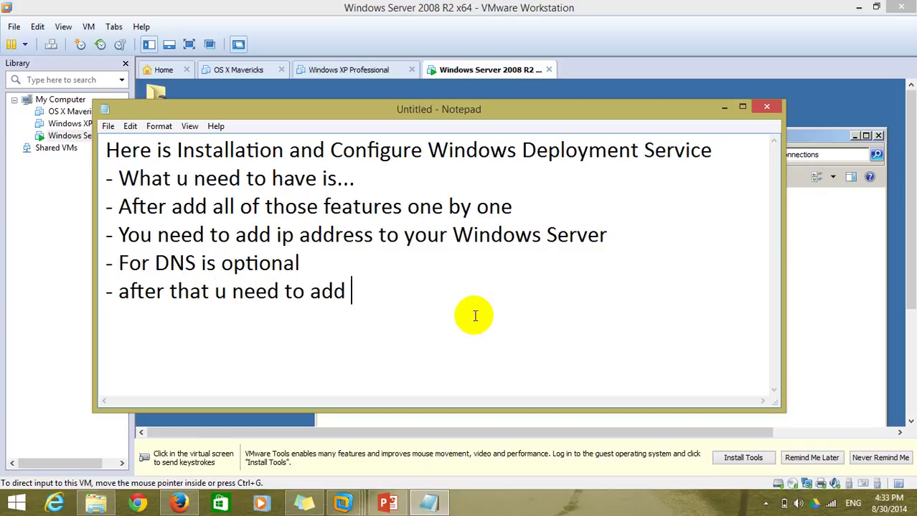
text( range )
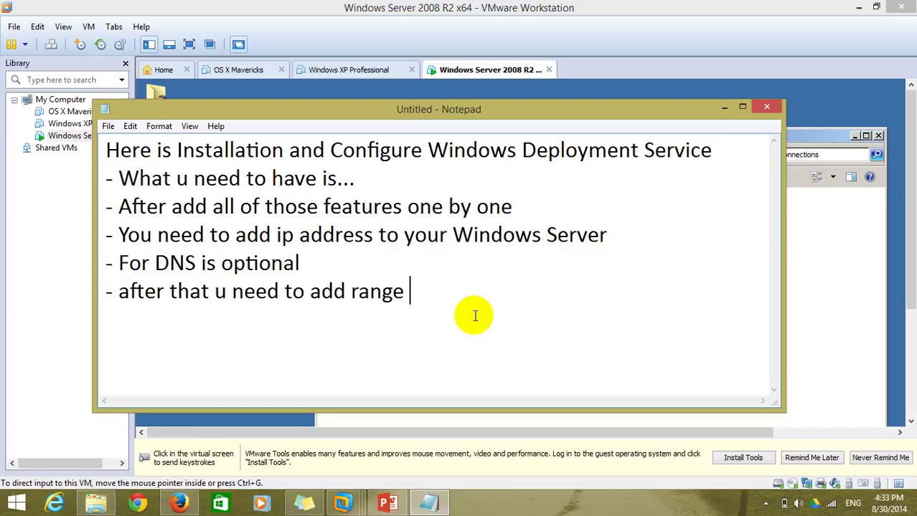
text(IP)
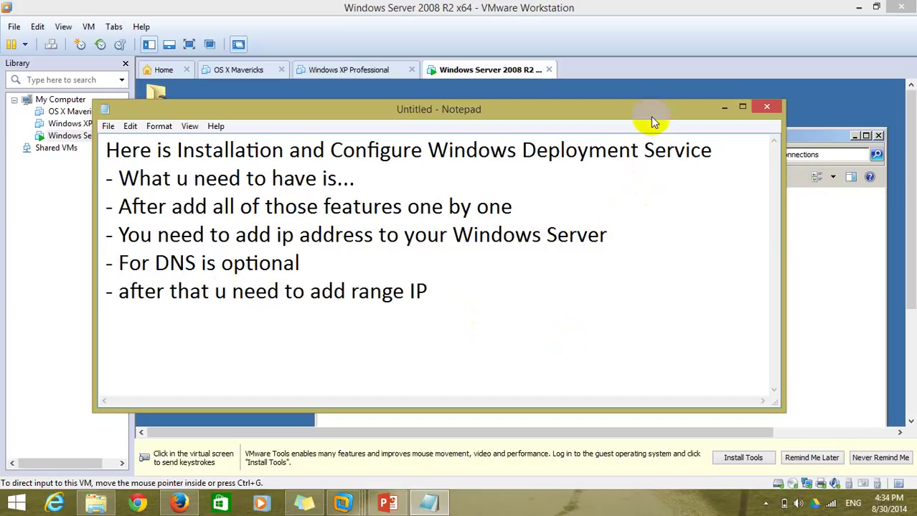
Step: Return to the Windows Server 2008 R2 virtual machine in full screen and close the Network Connections window
click(644, 92)
click(570, 135)
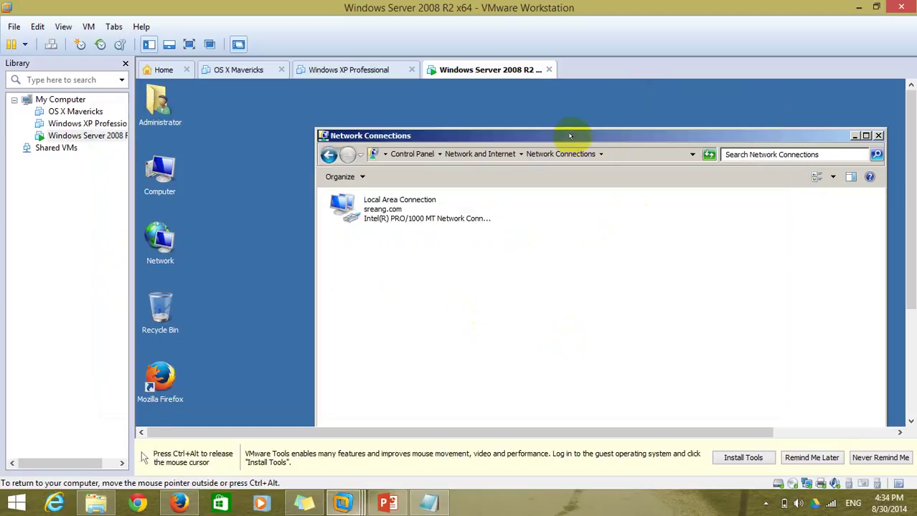
key(ctrl+alt+Return)
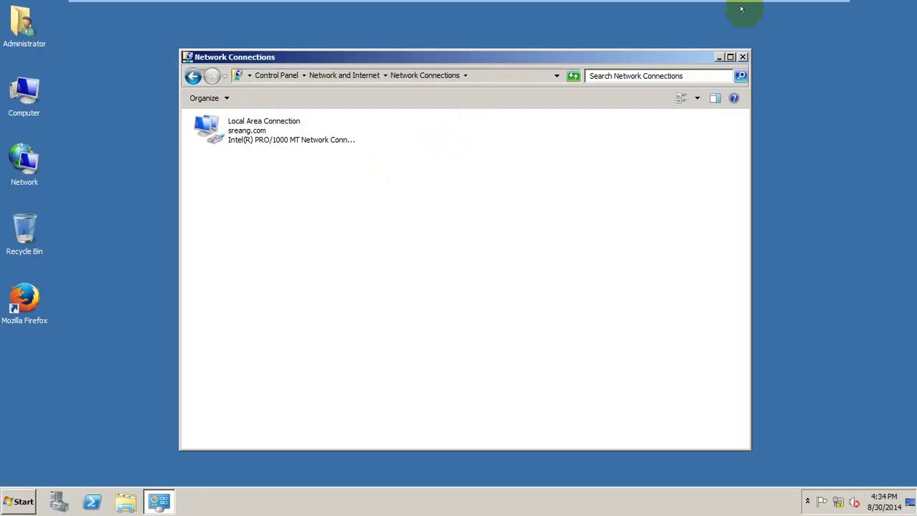
click(741, 57)
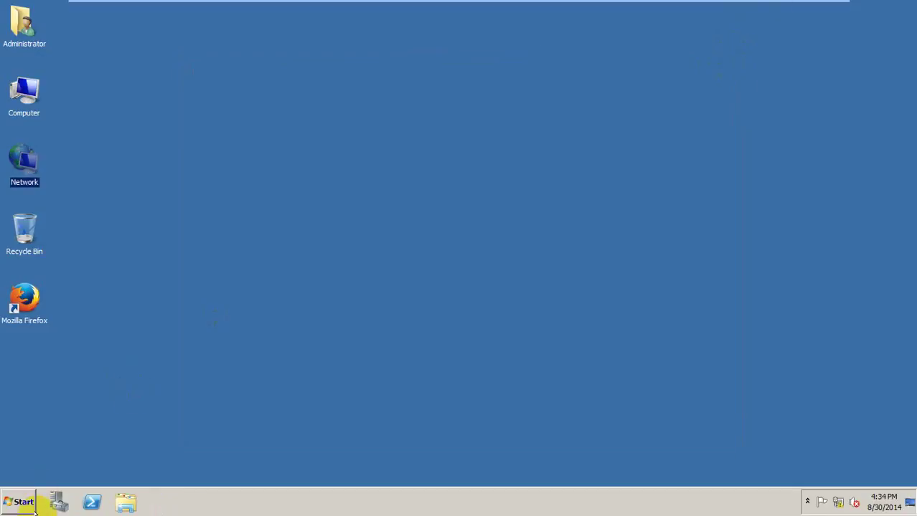
Step: Open the DHCP console from the administrative tools, maximize it and widen its console tree
click(23, 502)
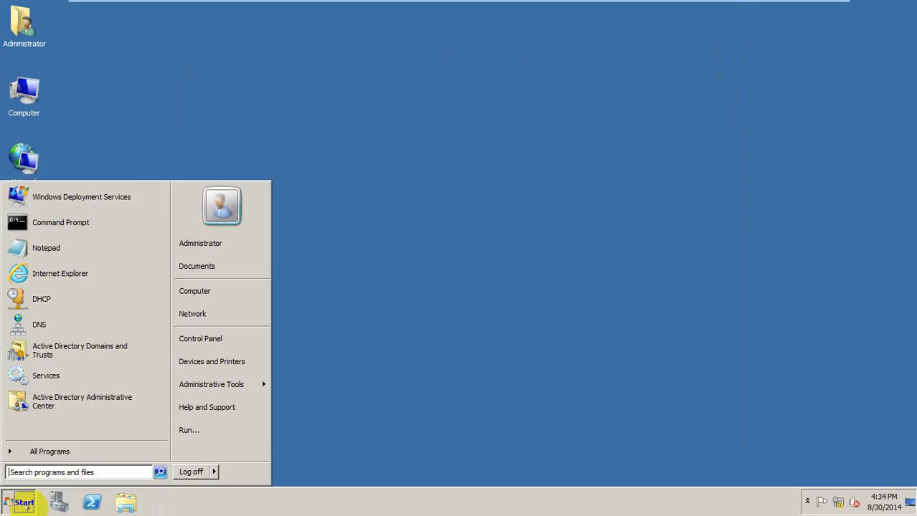
click(43, 457)
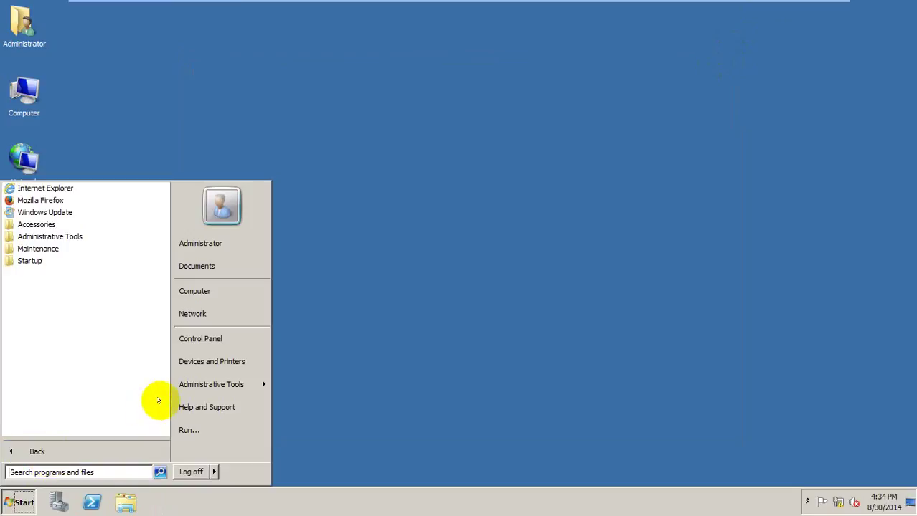
mouse_move(191, 388)
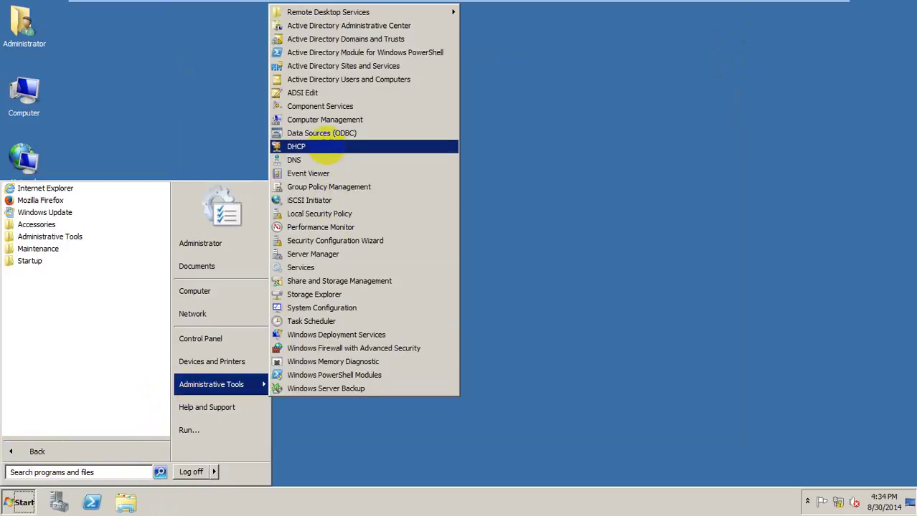
click(323, 146)
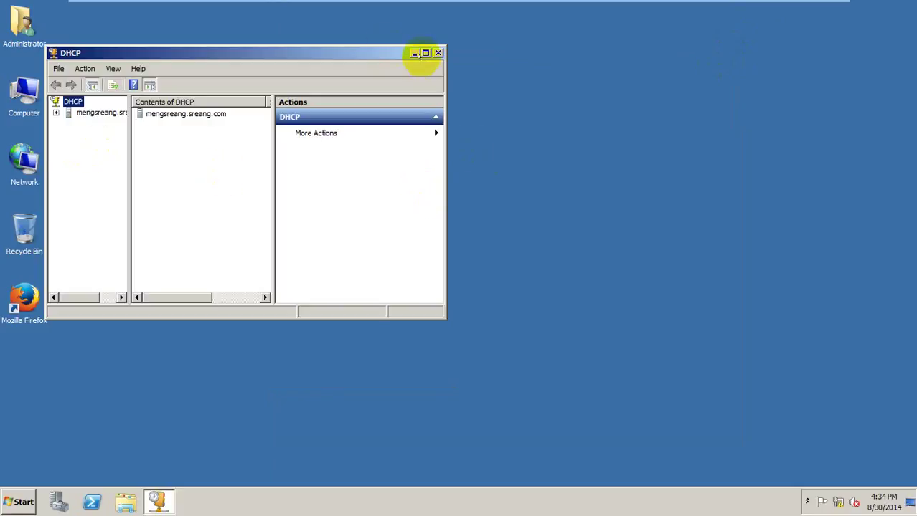
click(426, 53)
drag(77, 158, 215, 163)
Step: Expand the DHCP server and its IPv4 node, and look at the commands available for IPv4
click(70, 66)
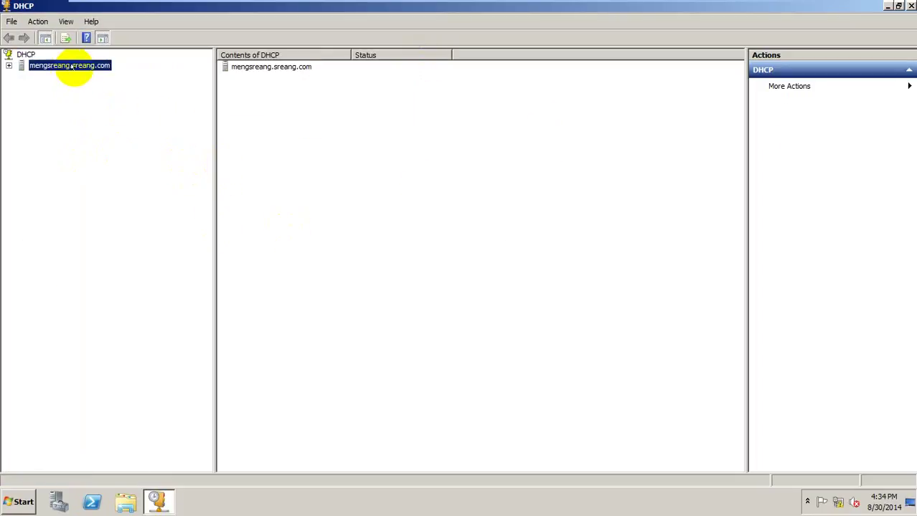
double_click(70, 65)
double_click(50, 76)
right_click(49, 76)
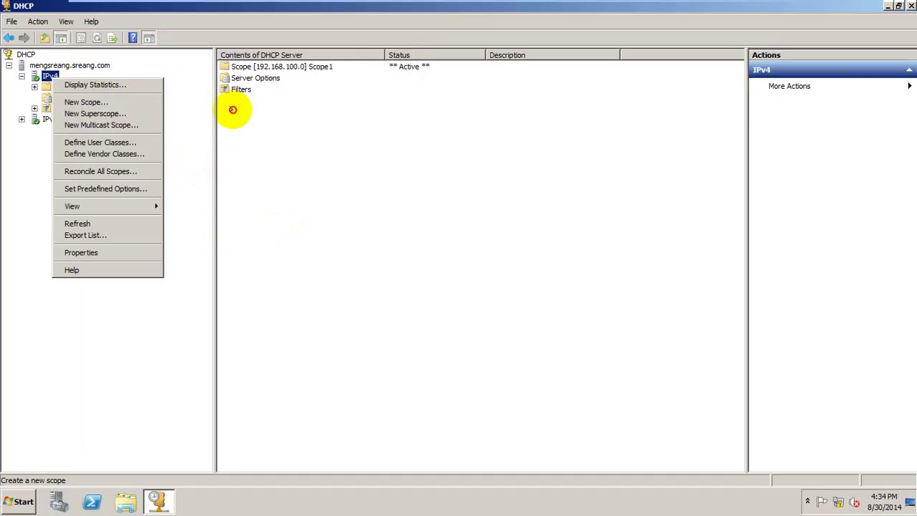
click(231, 113)
Step: Open the address pool of Scope1 and examine its distribution range and excluded addresses
click(272, 66)
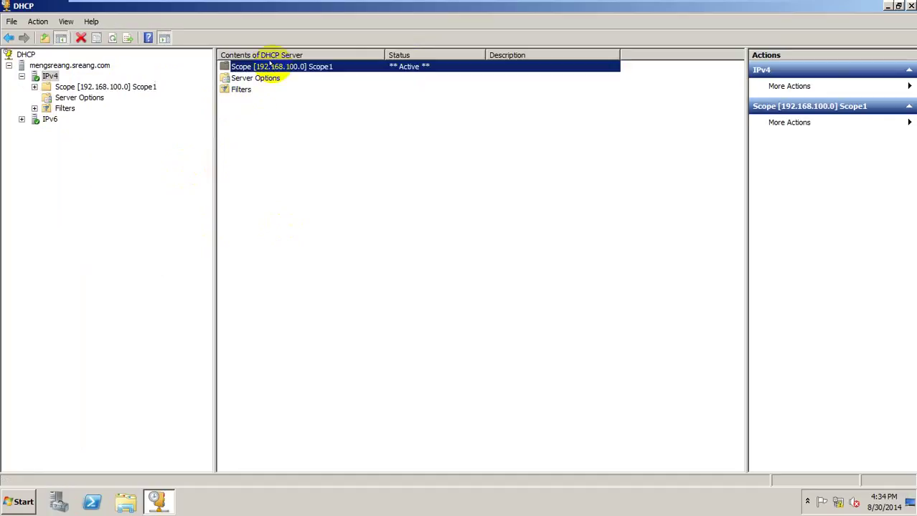
double_click(273, 66)
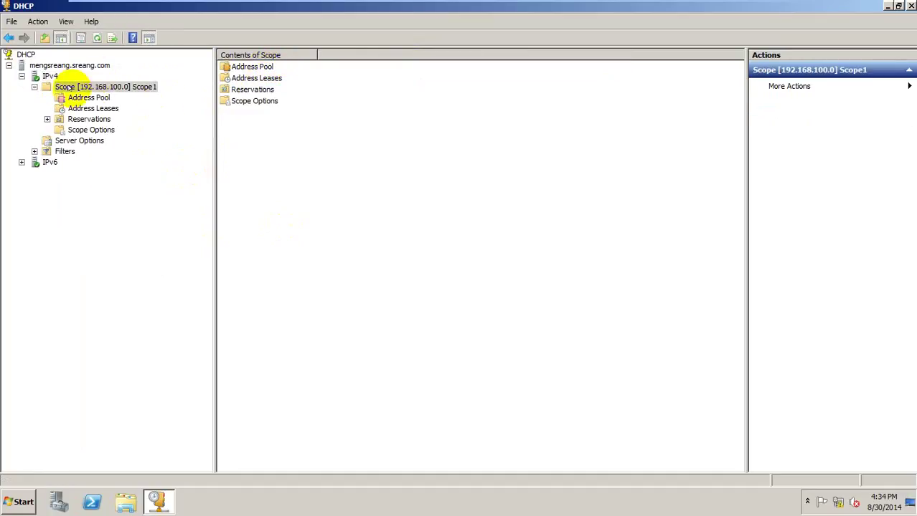
click(90, 98)
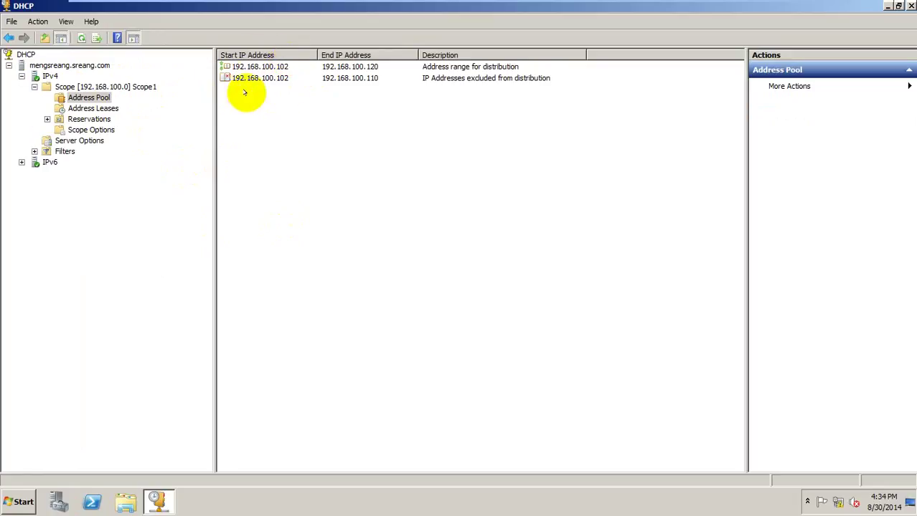
click(280, 66)
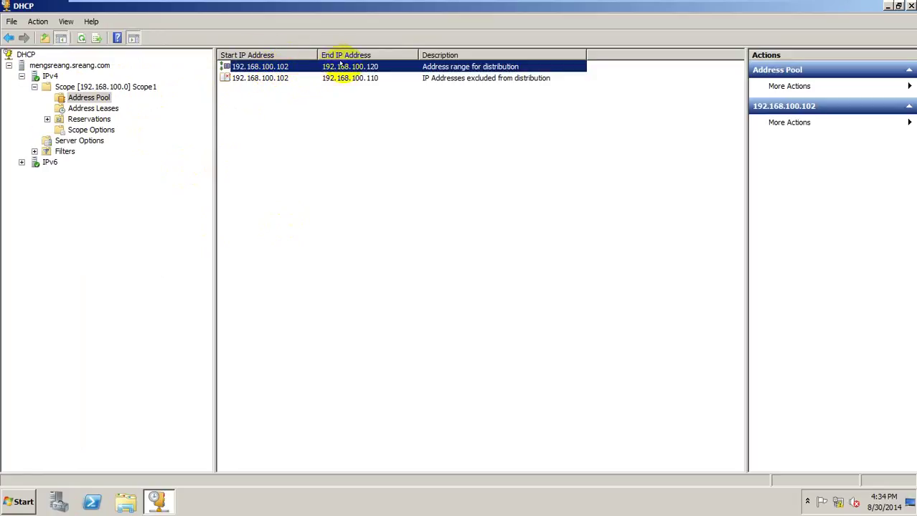
click(266, 78)
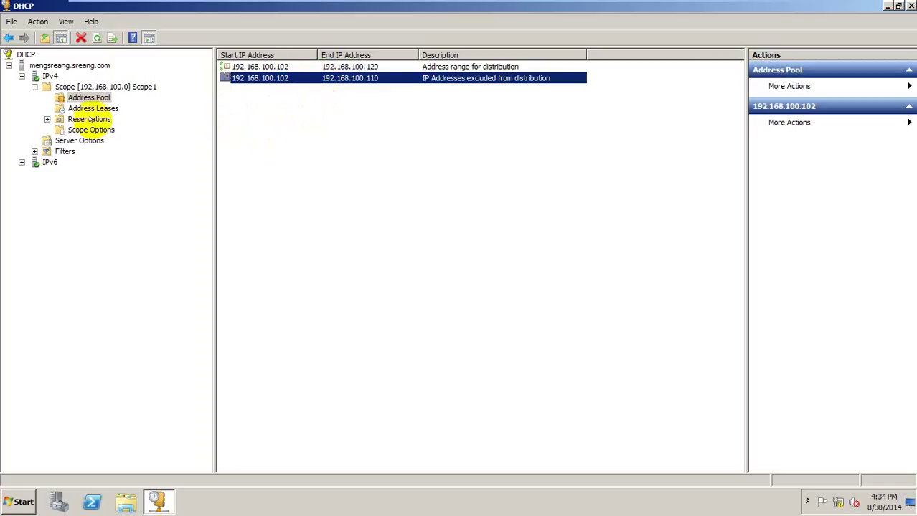
Step: Collapse the Scope1 branch under IPv4 and minimize the DHCP console
click(34, 87)
click(22, 76)
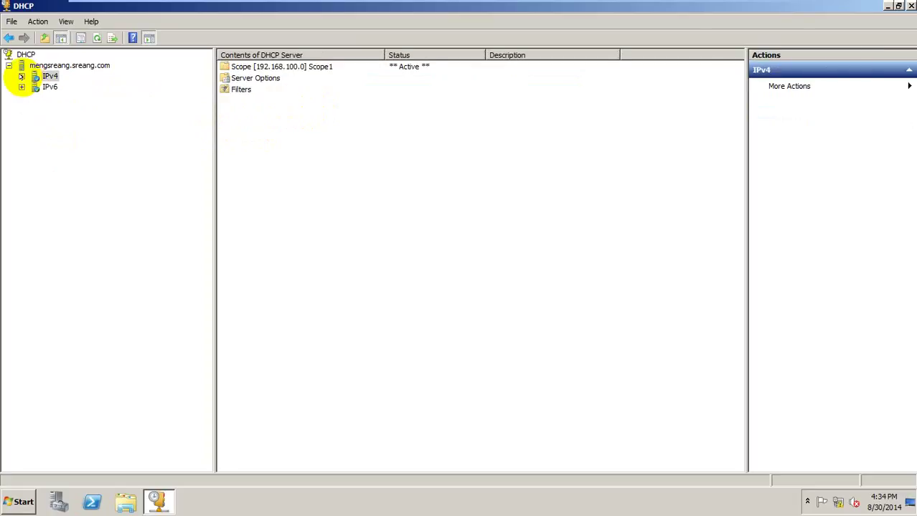
click(22, 76)
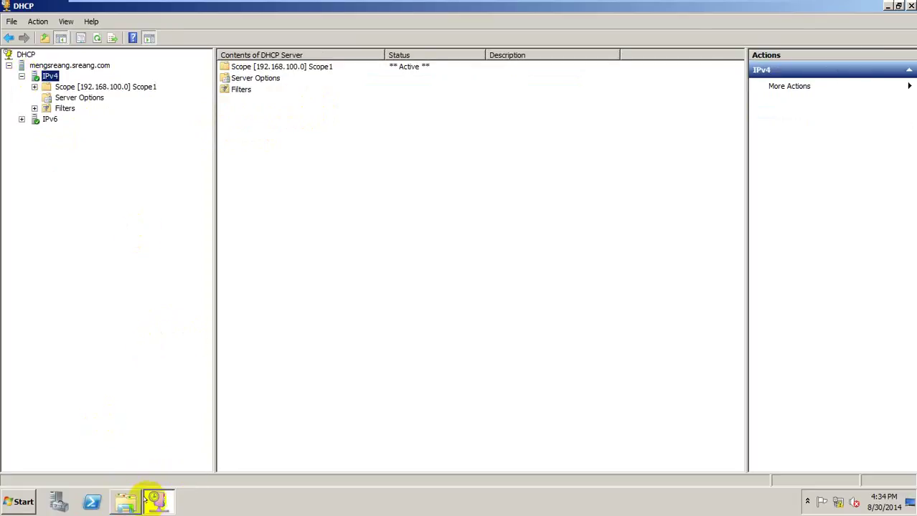
click(153, 500)
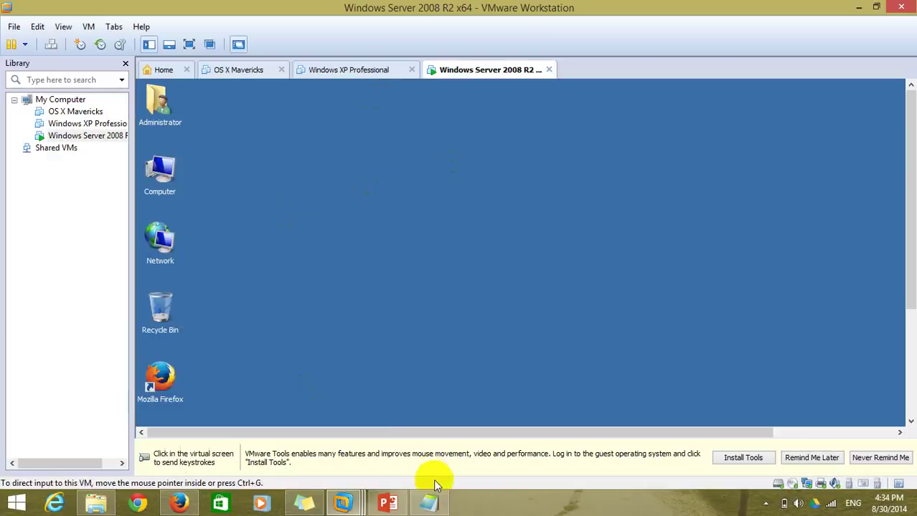
Step: Switch back to the Notepad notes on the host and add the line "- Next u can go to Windows Deployment Service"
click(439, 509)
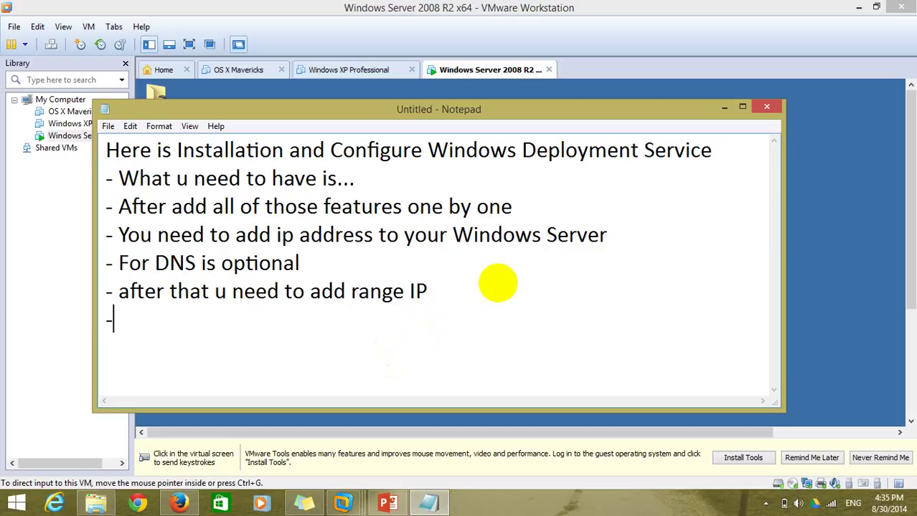
text(Next)
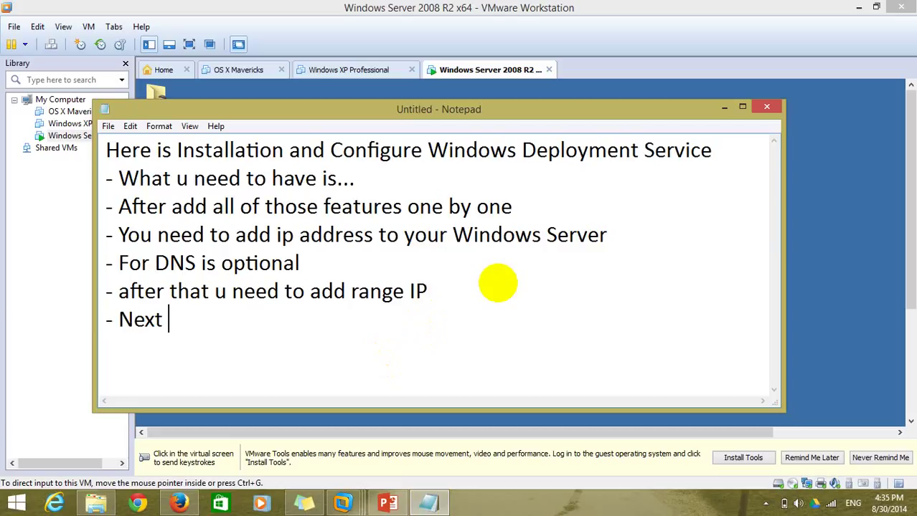
text( u can go to)
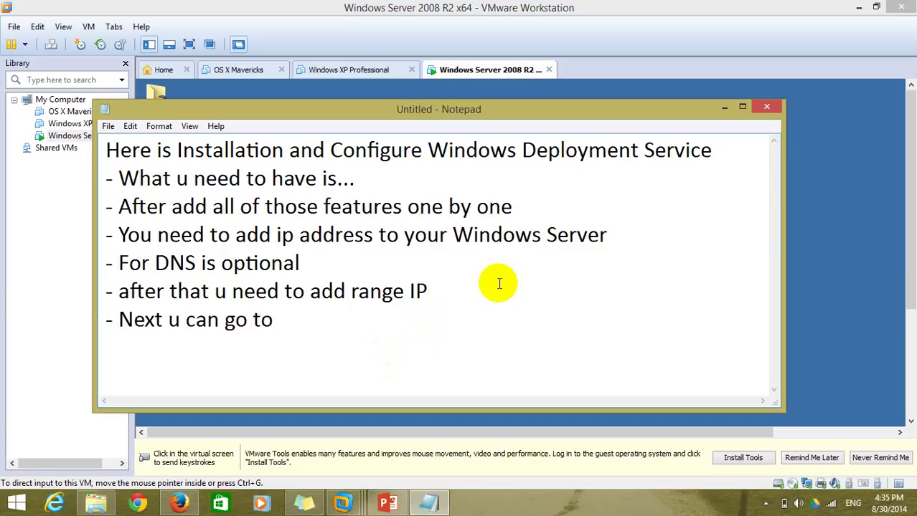
text( Win)
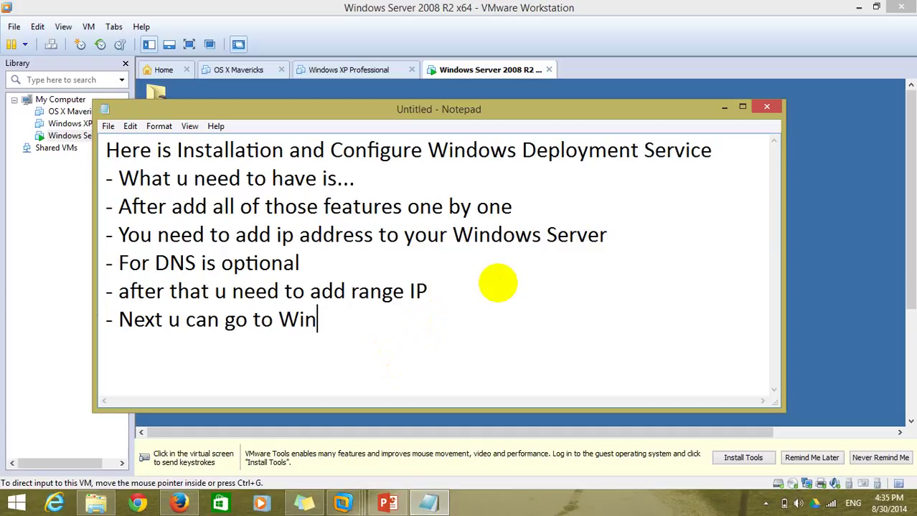
text(dows S)
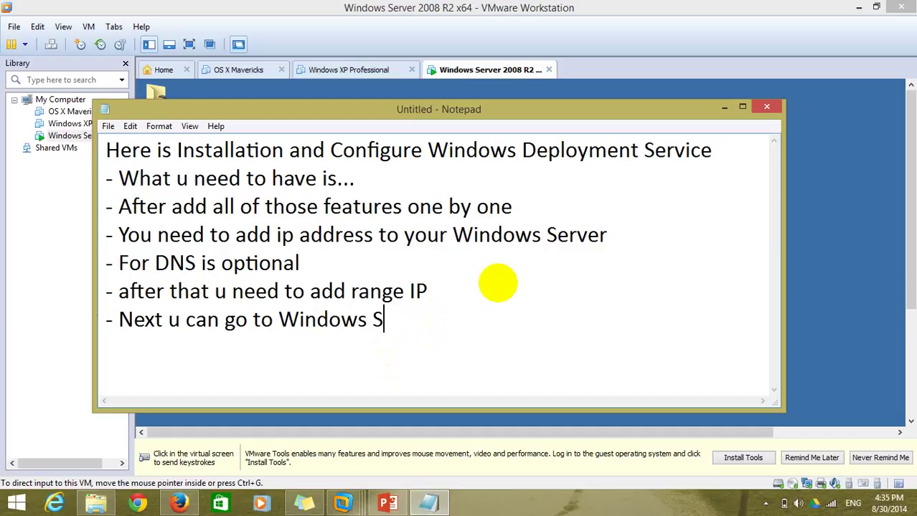
key(BackSpace)
text(Depl)
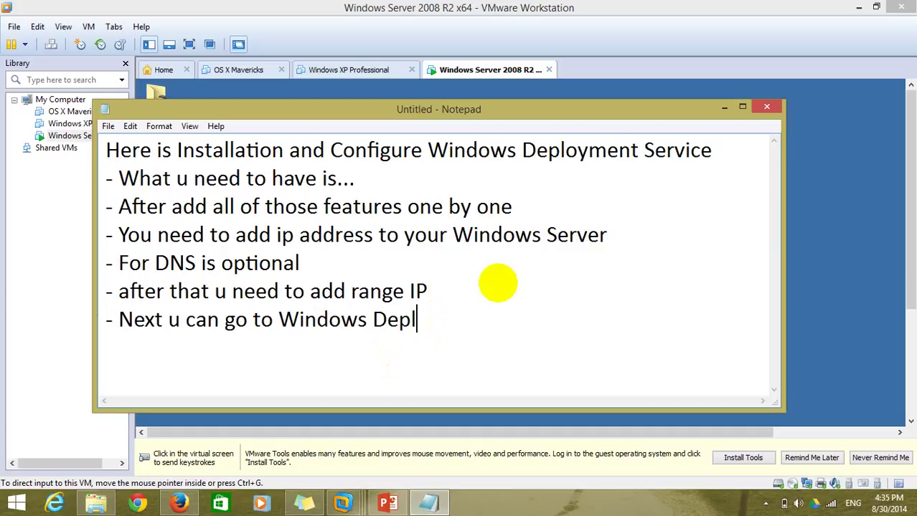
text(oyment )
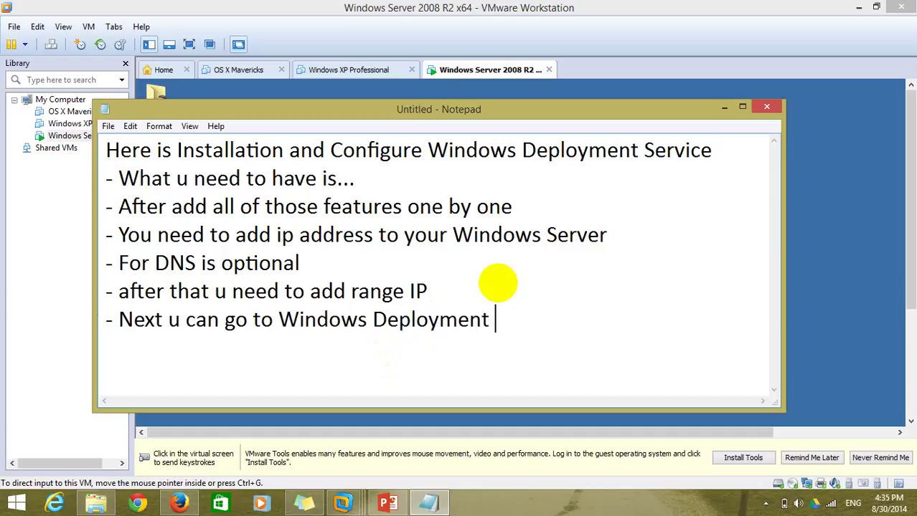
text(to)
text(rvice)
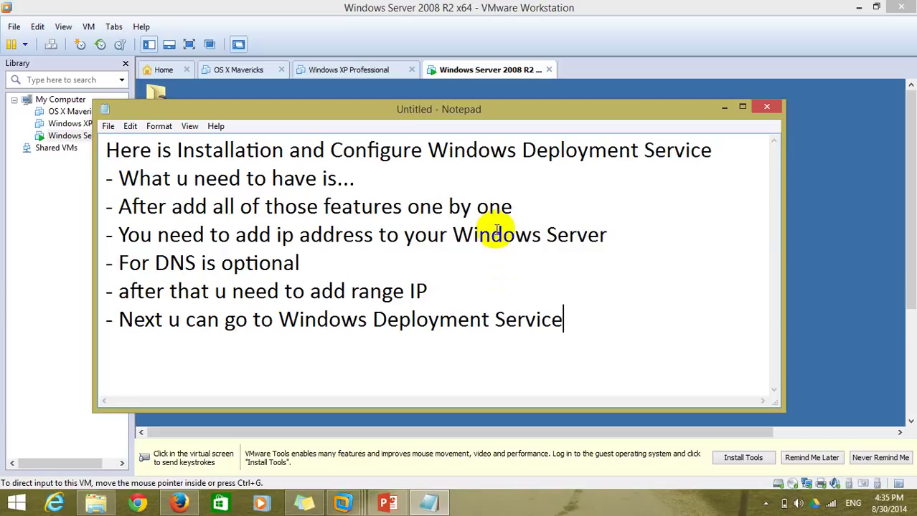
Step: Return to the Windows Server 2008 R2 virtual machine in full screen and open the Windows Deployment Services console
key(alt+Tab)
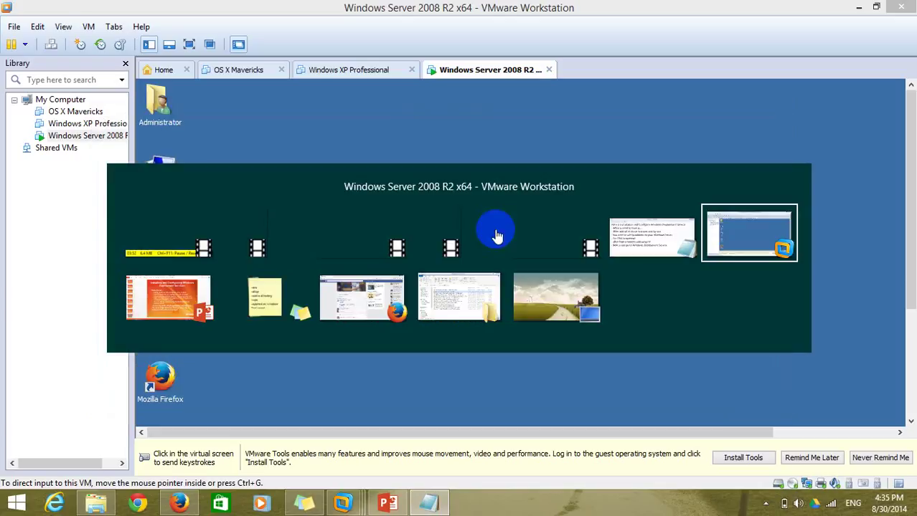
click(468, 191)
key(ctrl+alt+Return)
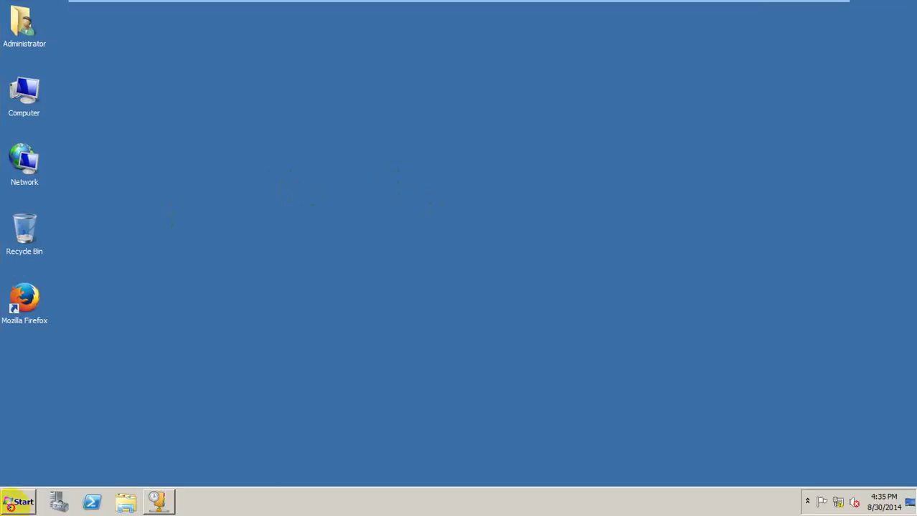
click(18, 502)
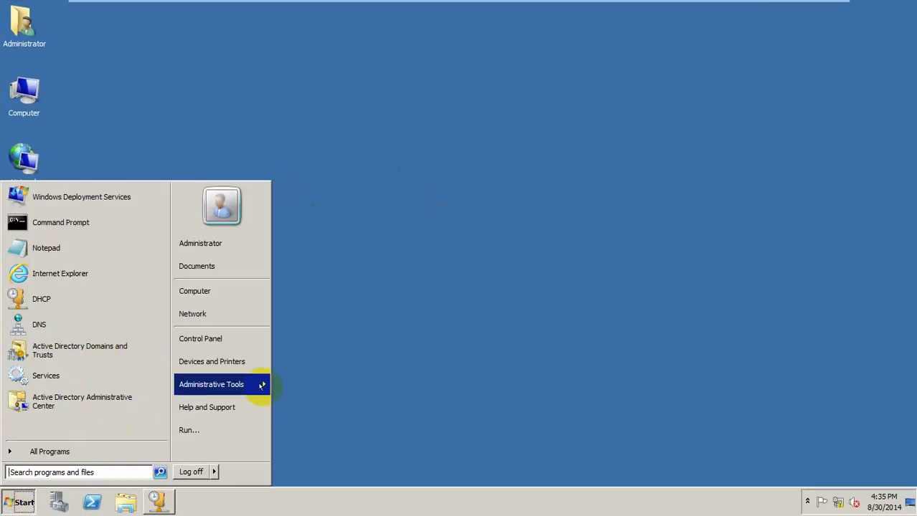
mouse_move(264, 383)
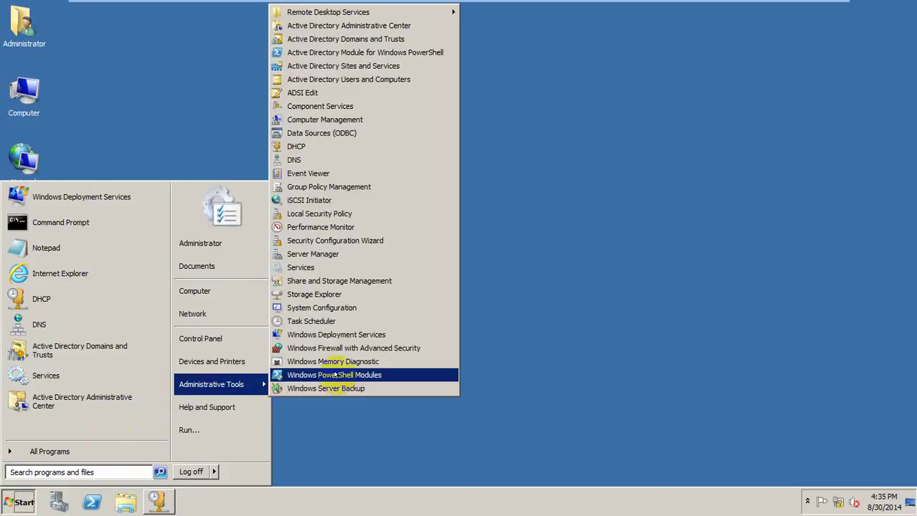
click(354, 332)
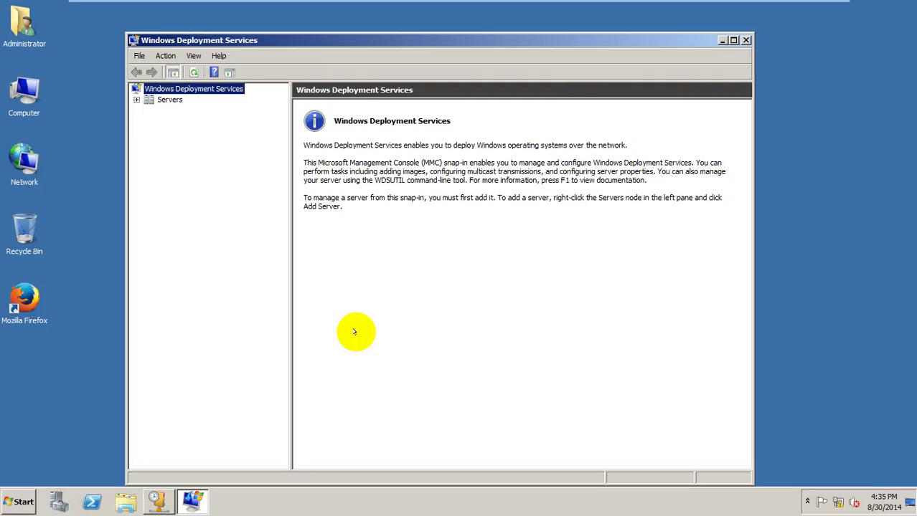
Step: Expand the Servers node and the deployment server listed beneath it
click(163, 99)
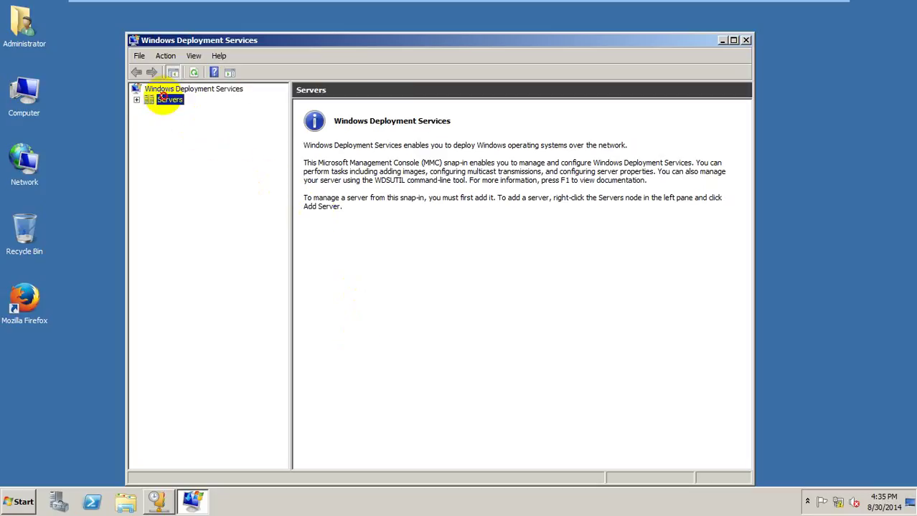
double_click(162, 101)
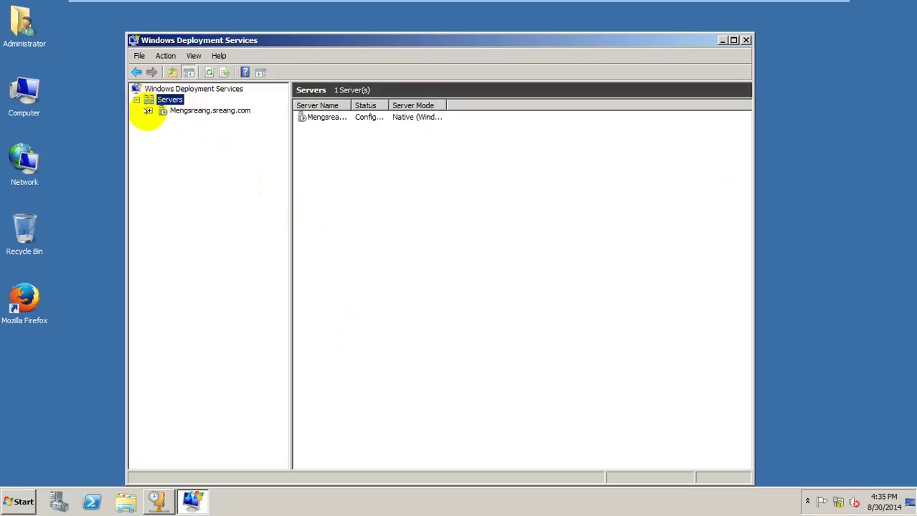
click(149, 111)
Step: Delete the WindowsServer2008Deployment image group from the server's Install Images
click(192, 121)
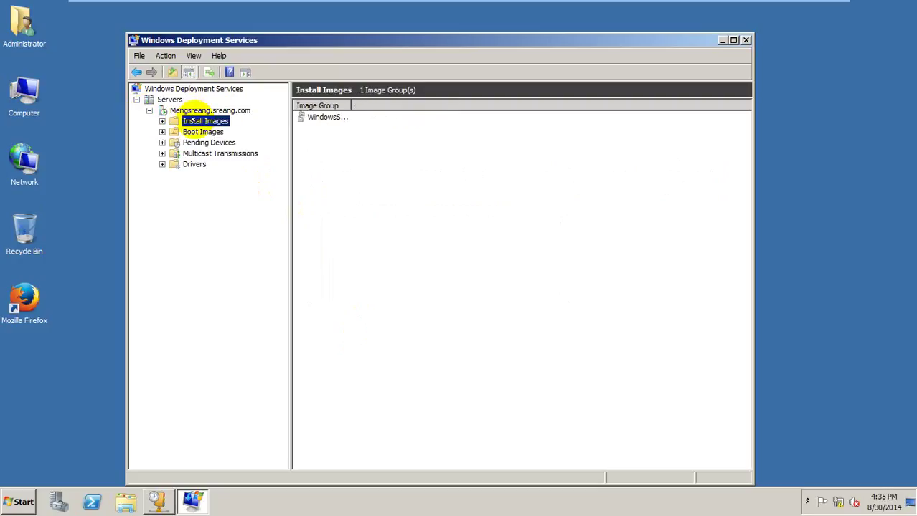
double_click(350, 106)
right_click(349, 117)
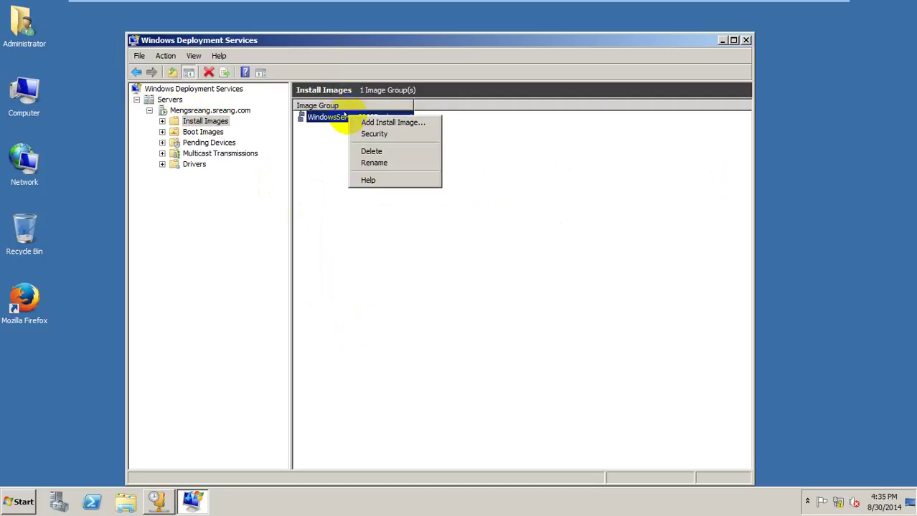
click(387, 154)
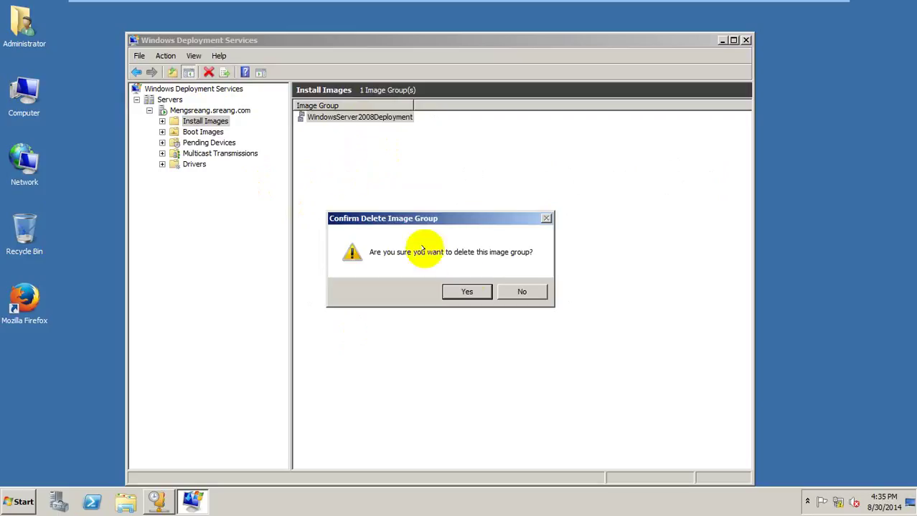
click(466, 289)
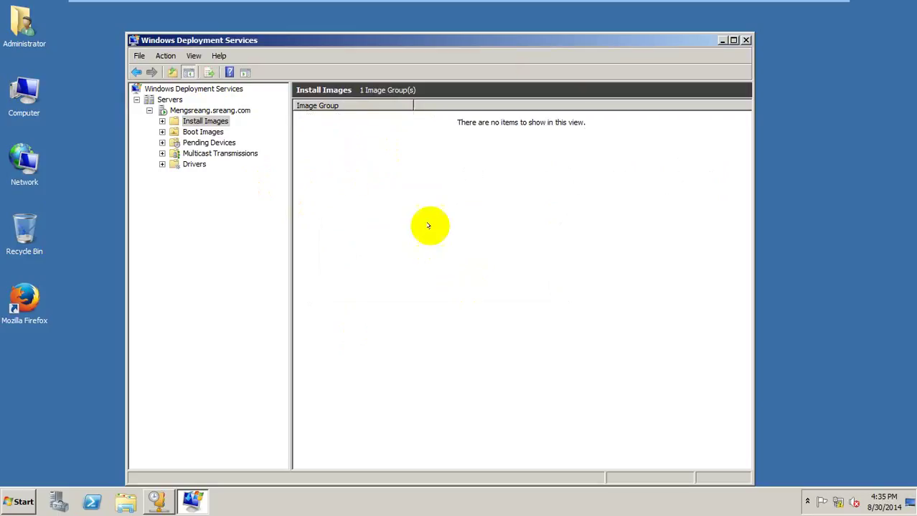
Step: Delete the Microsoft Windows Setup (x64) image from the server's Boot Images
click(204, 132)
right_click(364, 117)
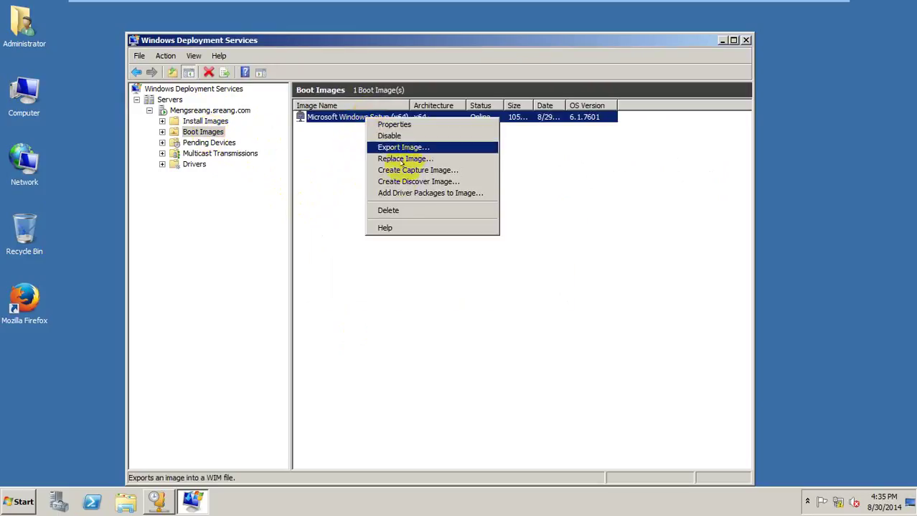
click(391, 210)
click(454, 290)
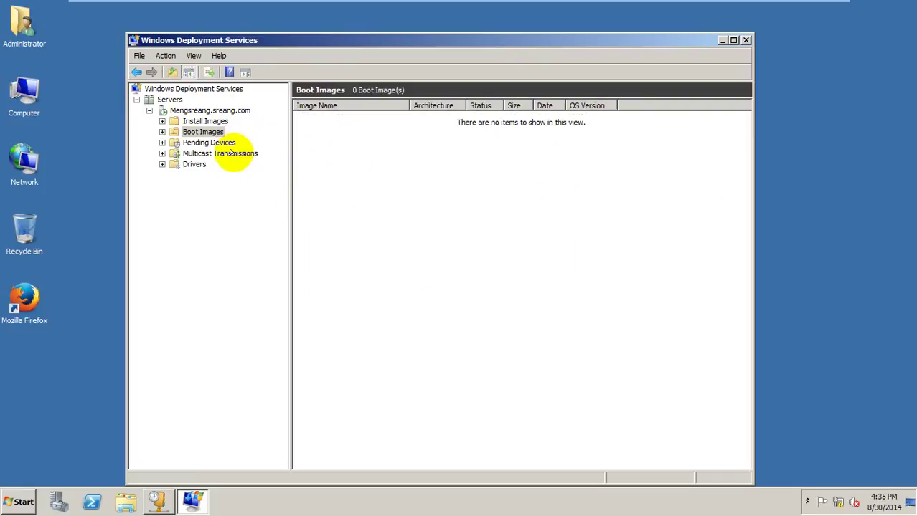
Step: Start adding an install image, name its new image group WPS_Windows7, and continue to the image file location
click(205, 122)
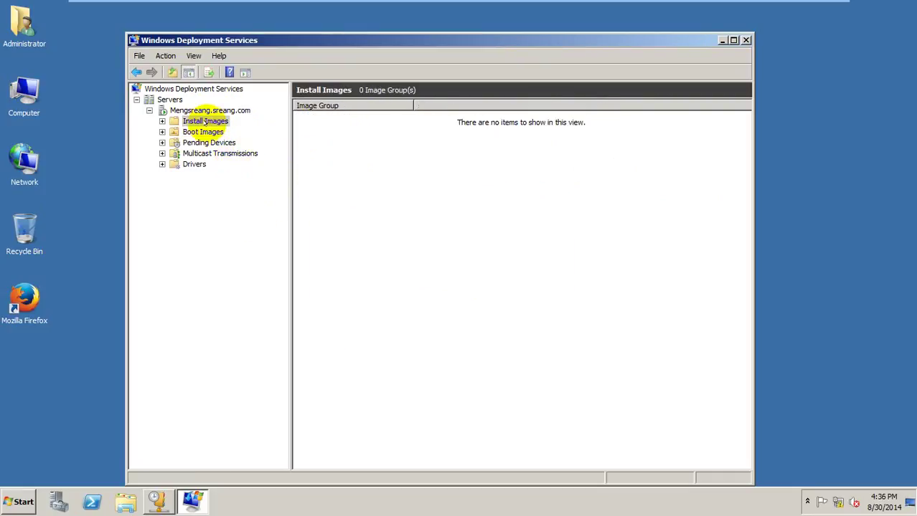
right_click(205, 122)
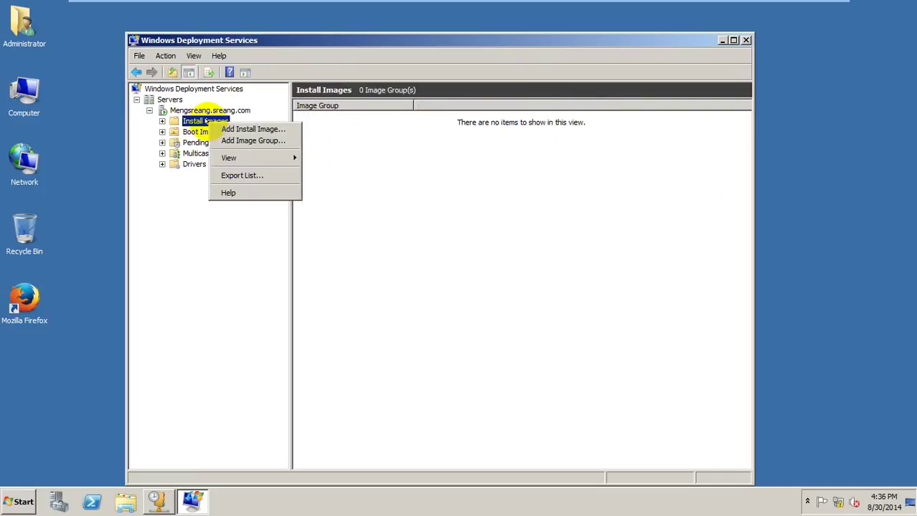
click(275, 130)
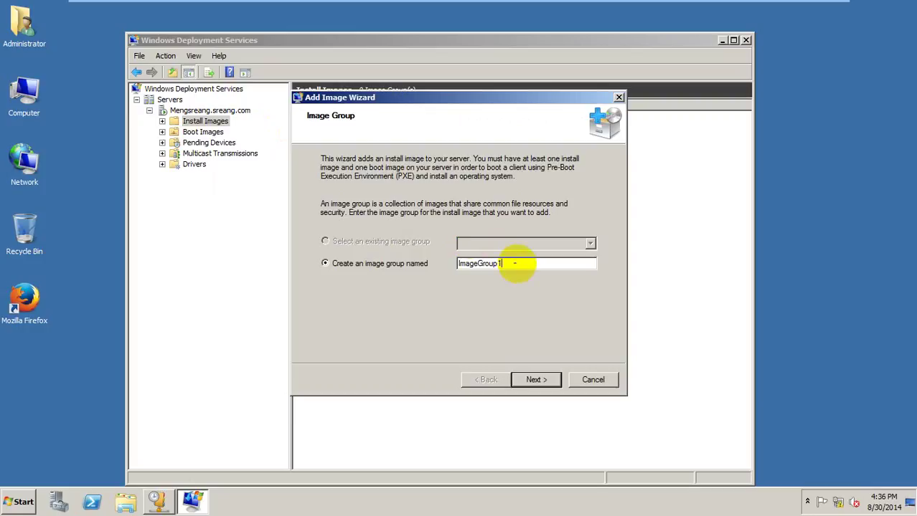
key(BackSpace)
key(BackSpace)
key(BackSpace)
key(BackSpace)
key(BackSpace)
key(BackSpace)
key(BackSpace)
key(BackSpace)
key(BackSpace)
key(BackSpace)
key(BackSpace)
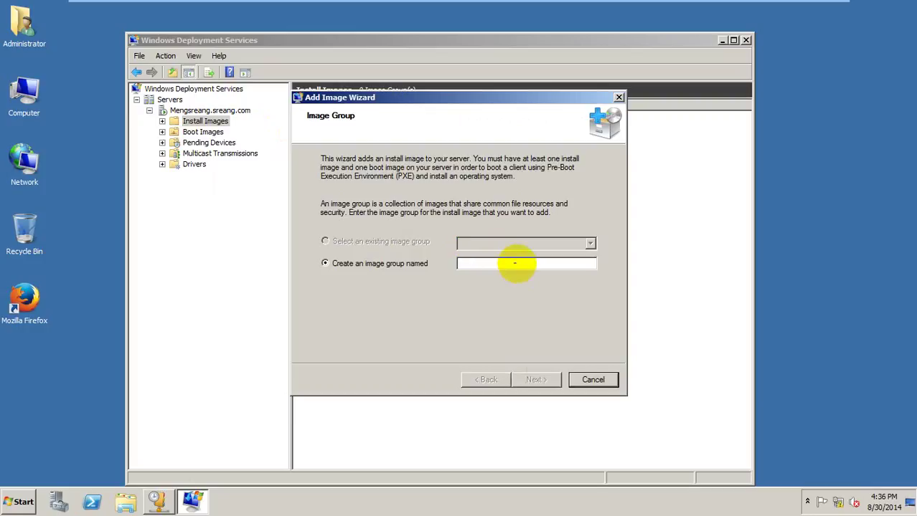
text(Windows7)
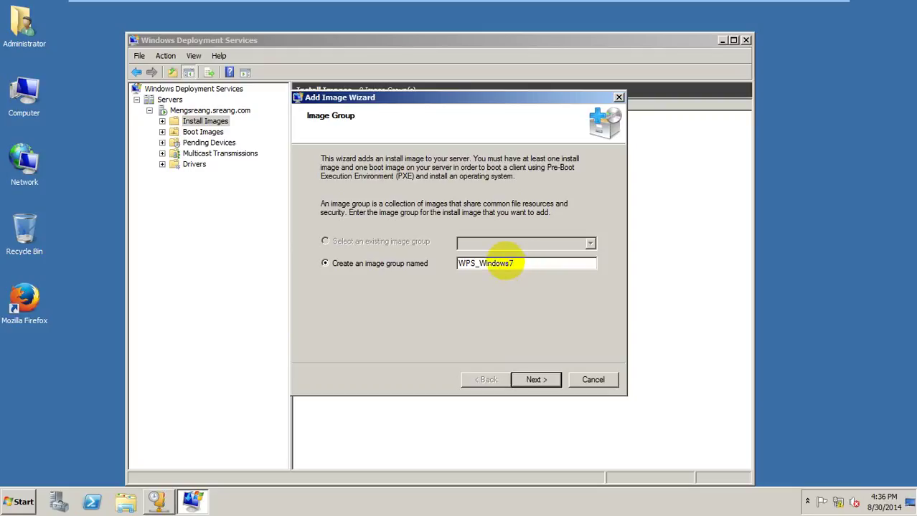
click(528, 373)
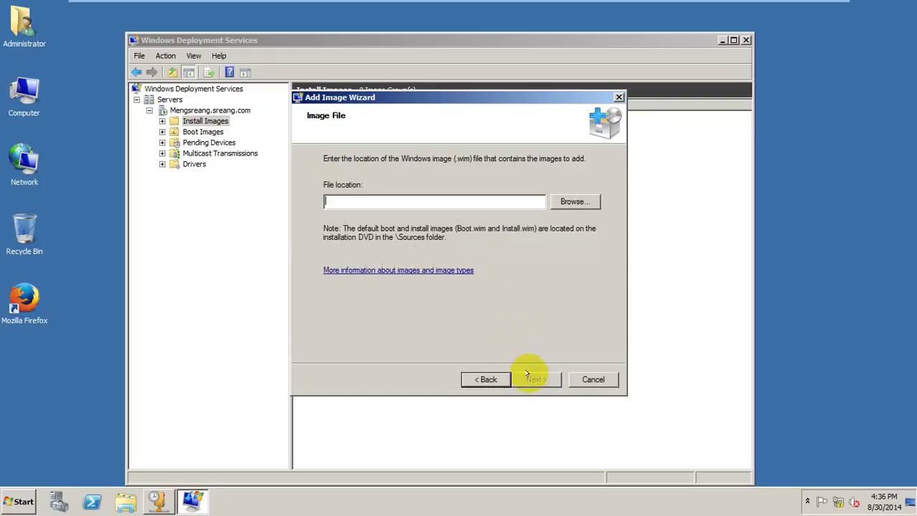
Step: Browse the DVD drive's sources folder for Windows image files and close the file browser without choosing one
click(577, 202)
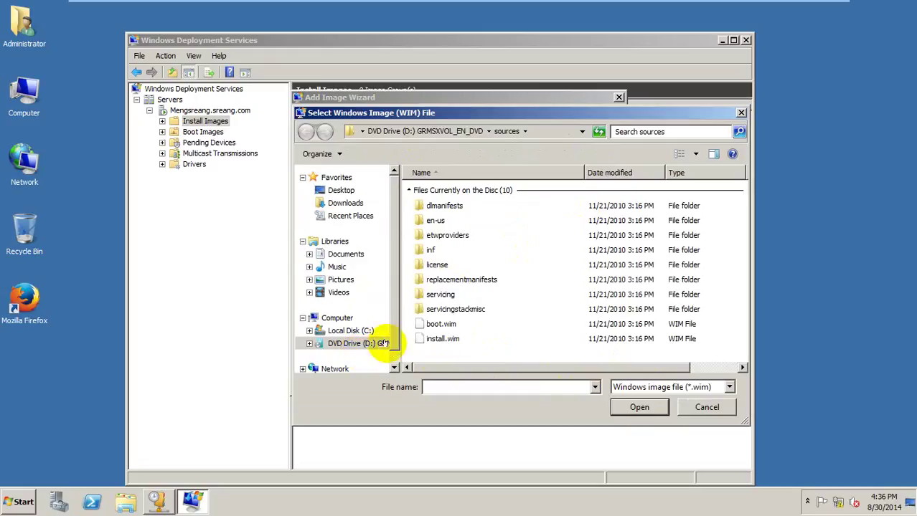
click(699, 405)
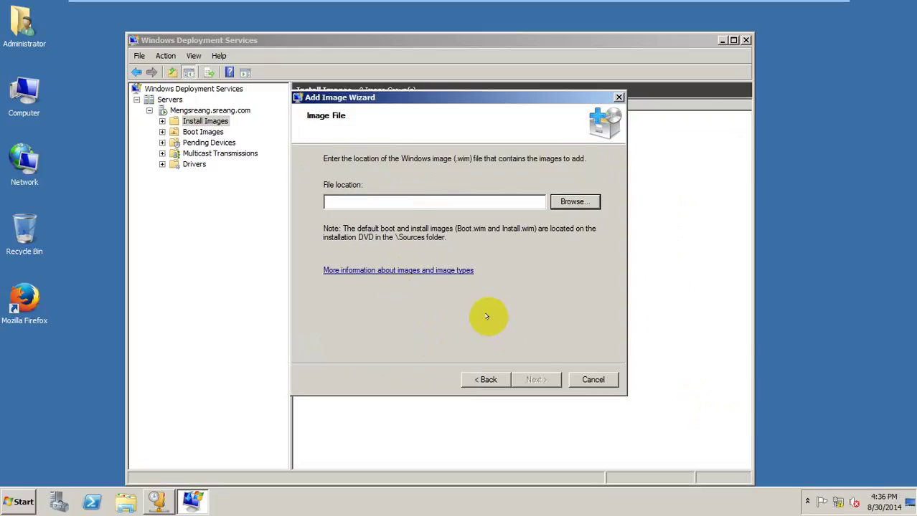
Step: Switch to the Notepad notes and add the line "- Before do this make sure u had to add iso file to ur VMWare drive as like..."
key(ctrl+alt+Return)
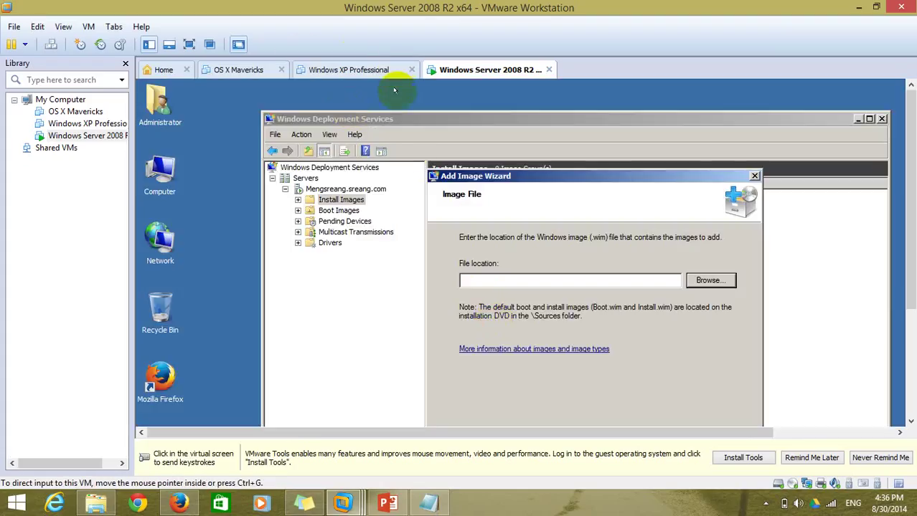
click(429, 504)
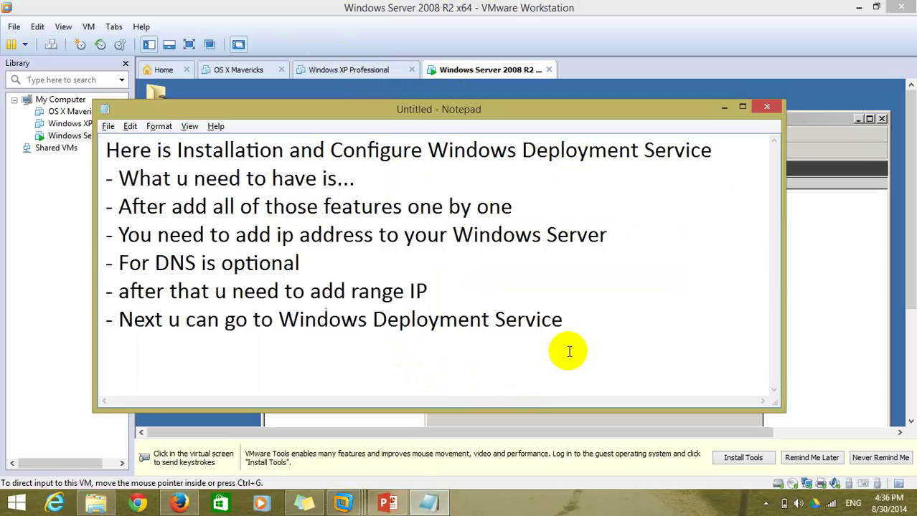
text(Befo)
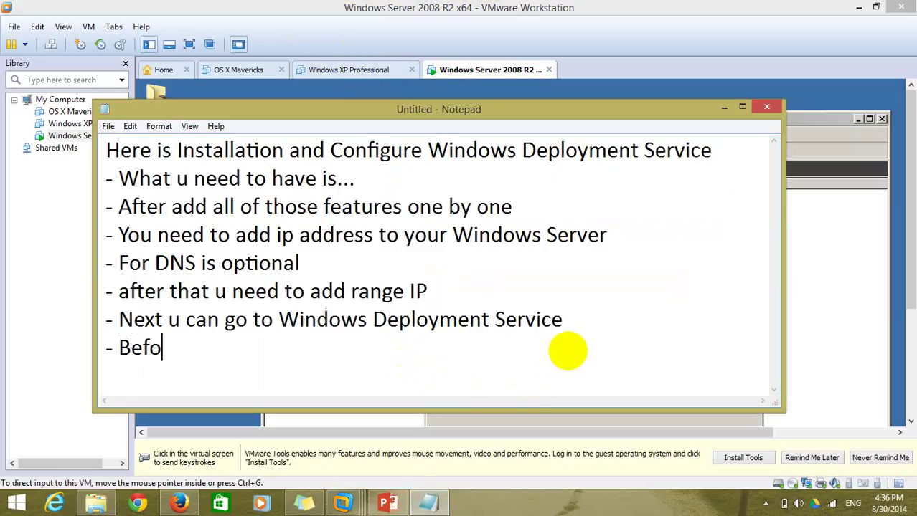
text(re do thi)
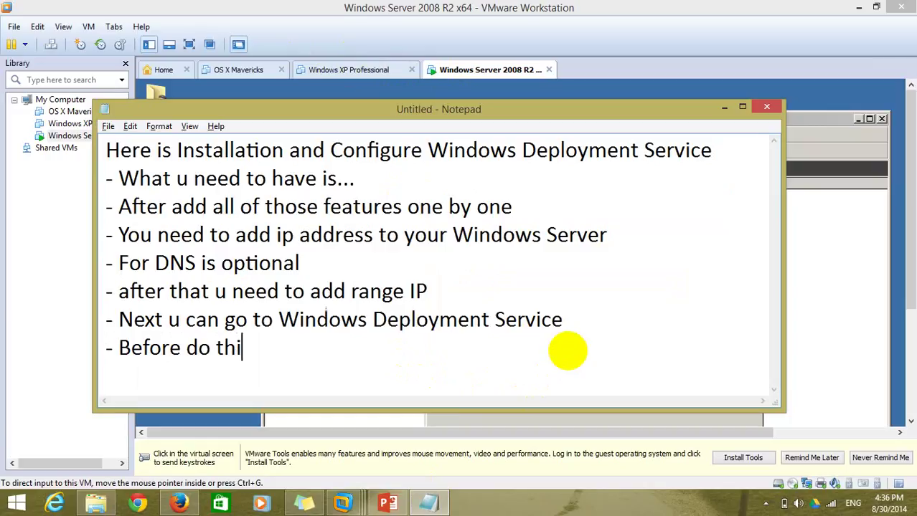
text(s make s)
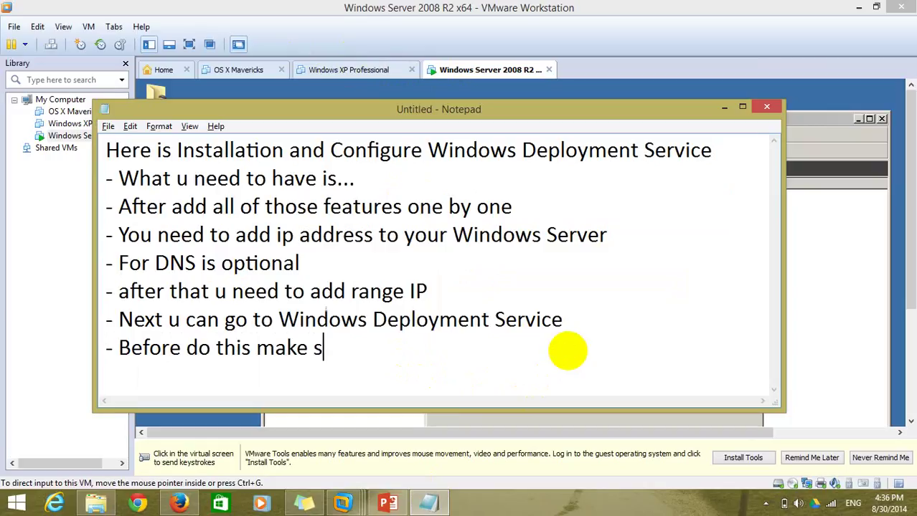
text(ure u da)
key(BackSpace)
key(BackSpace)
text(had )
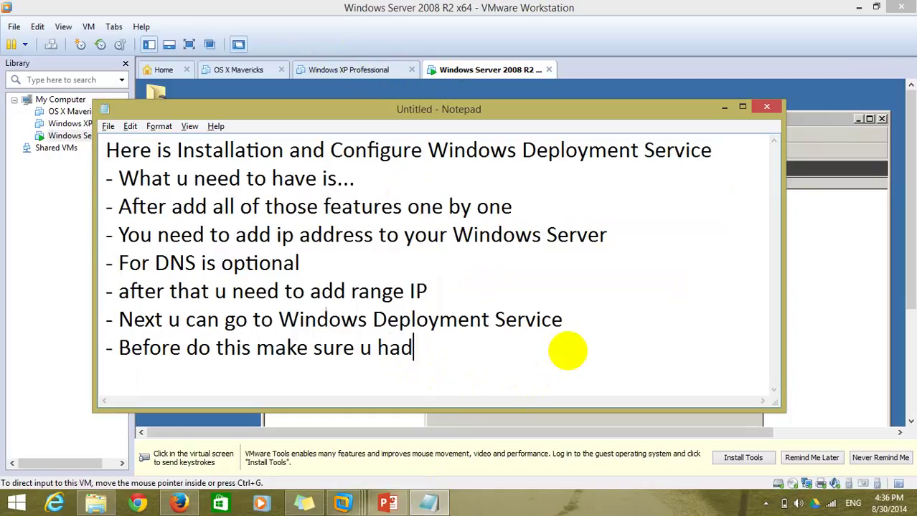
text(to add )
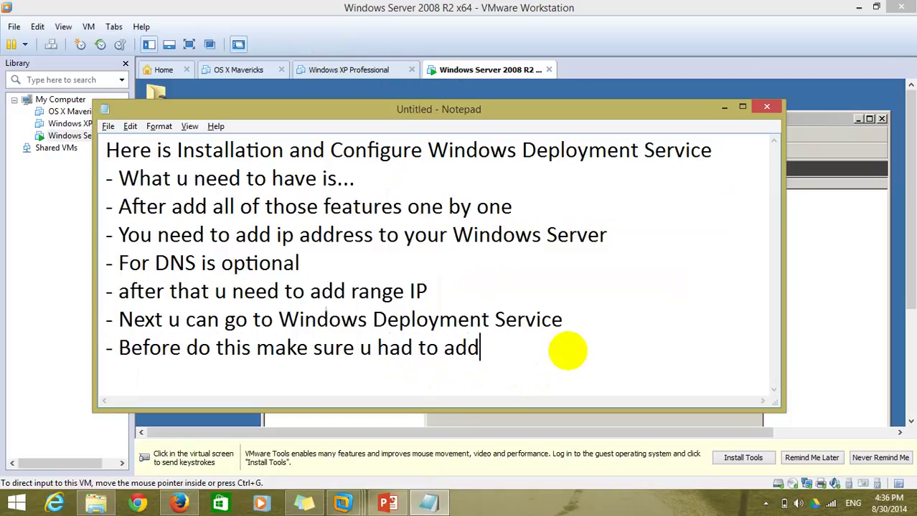
text(iso file )
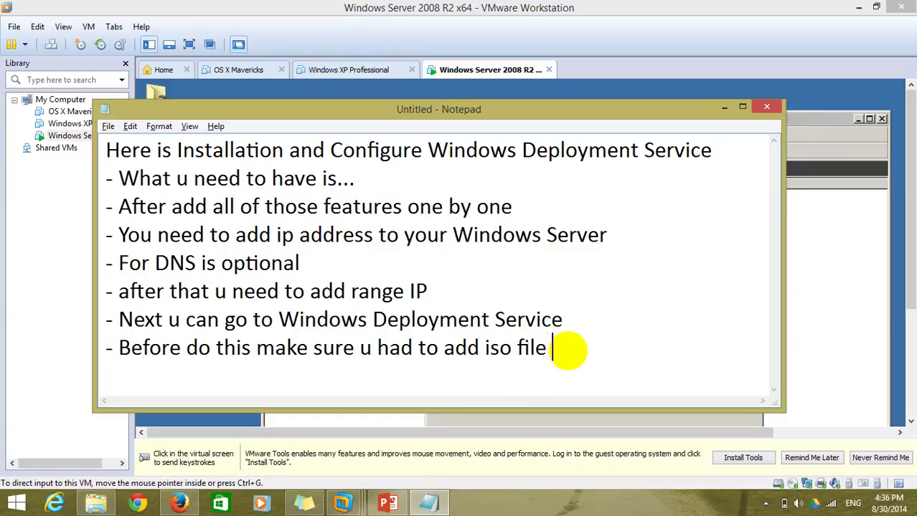
text(to ur VMWare)
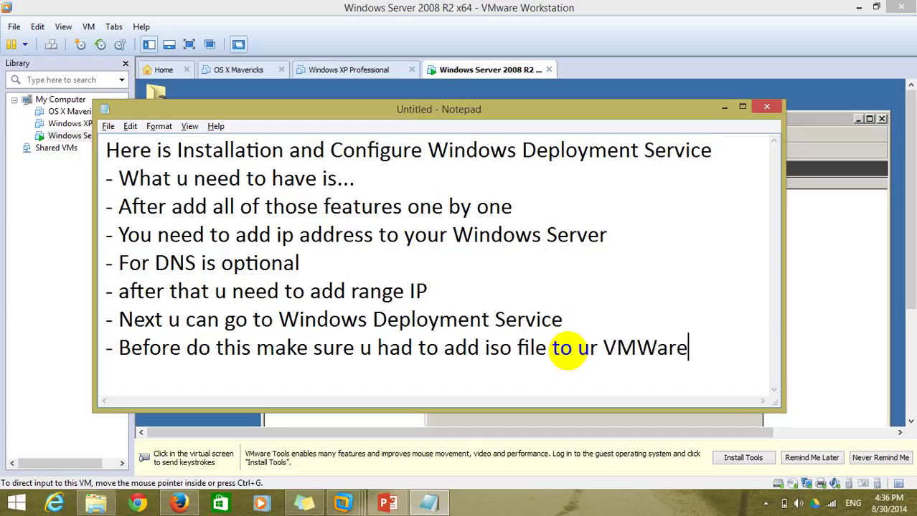
text( drive)
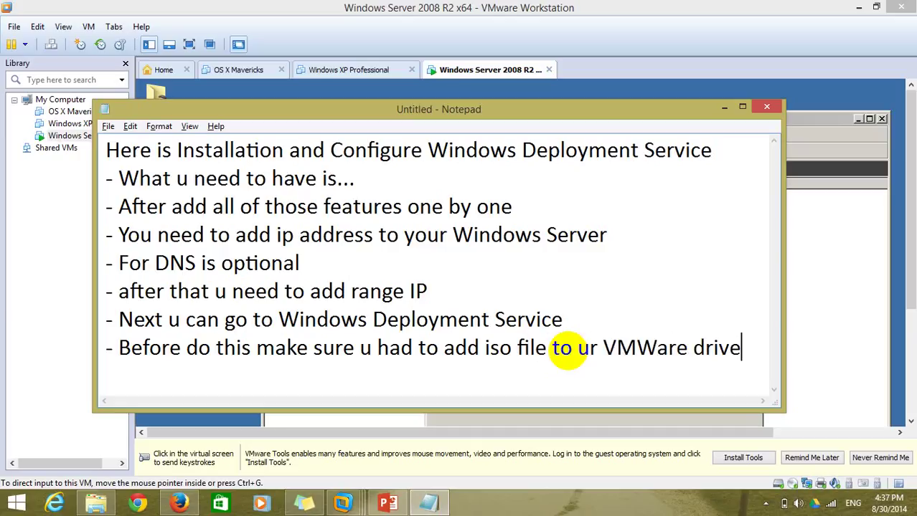
text( as li)
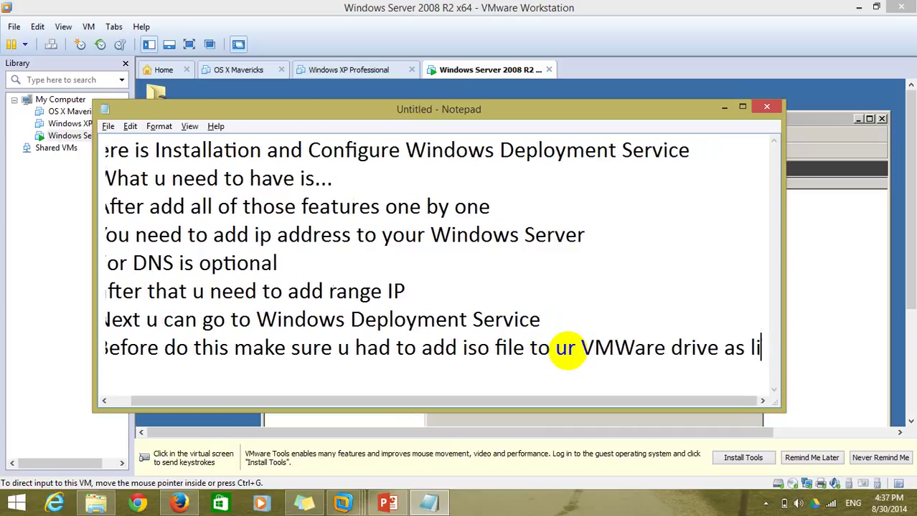
text(ke...)
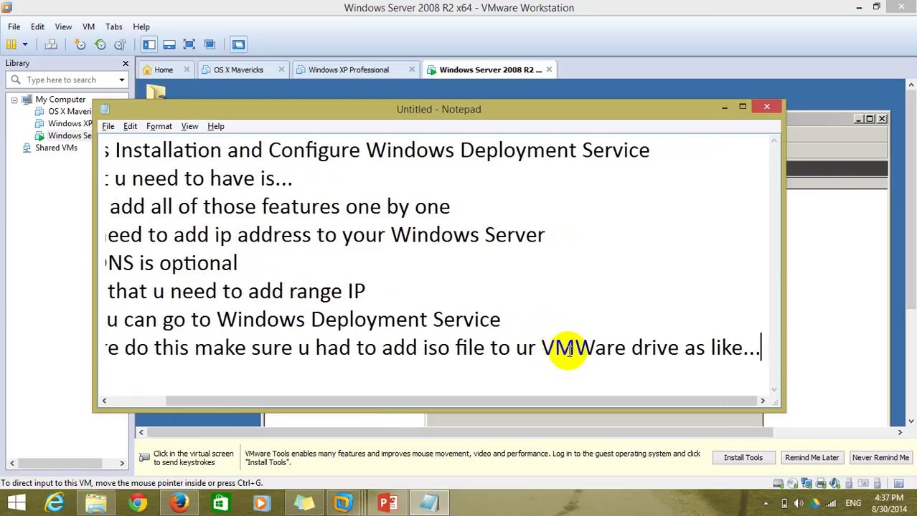
key(Return)
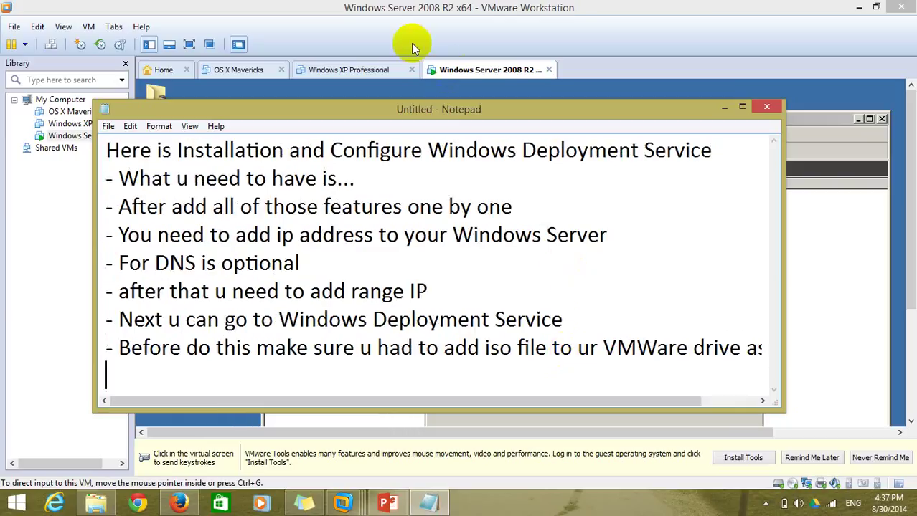
Step: Switch to VMware Workstation and set the Windows Server 2008 R2 machine's CD/DVD (SATA) drive to use an ISO image file
click(491, 16)
right_click(481, 75)
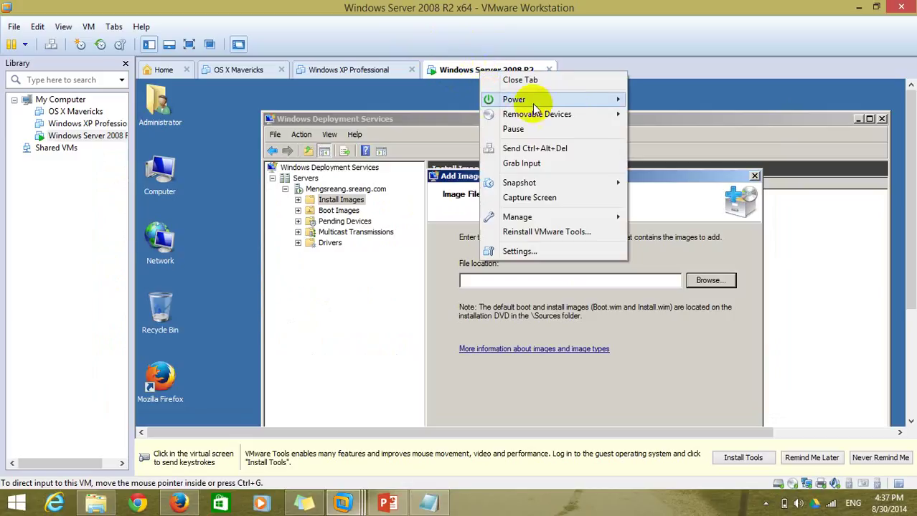
click(583, 251)
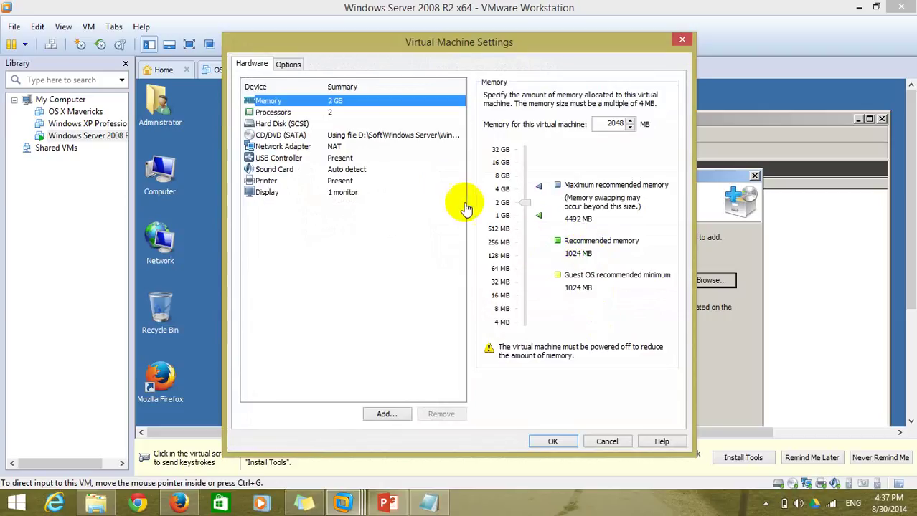
click(370, 137)
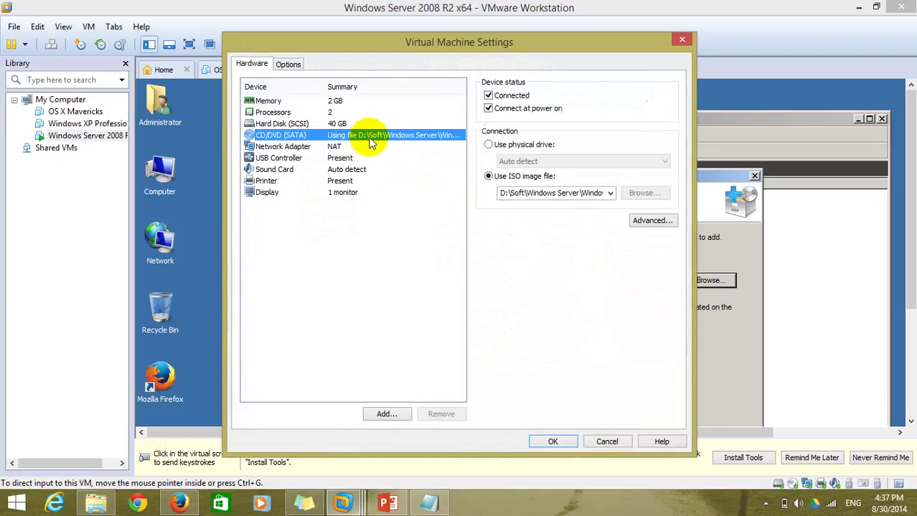
click(545, 144)
click(543, 176)
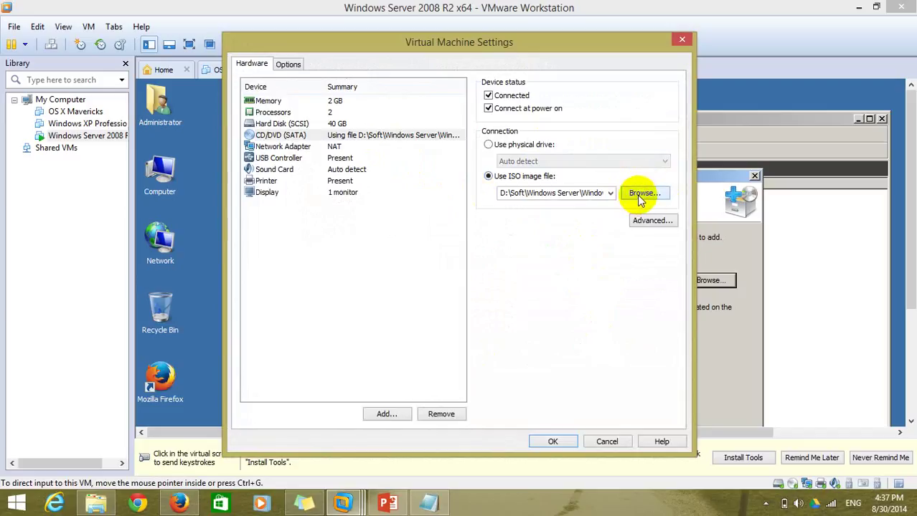
Step: Load the MICROSOFT.WINDOWS.7.SP1.RTM.AIO ISO from D:\Soft\Win 7 SP 1 into the virtual drive and apply the settings
click(639, 195)
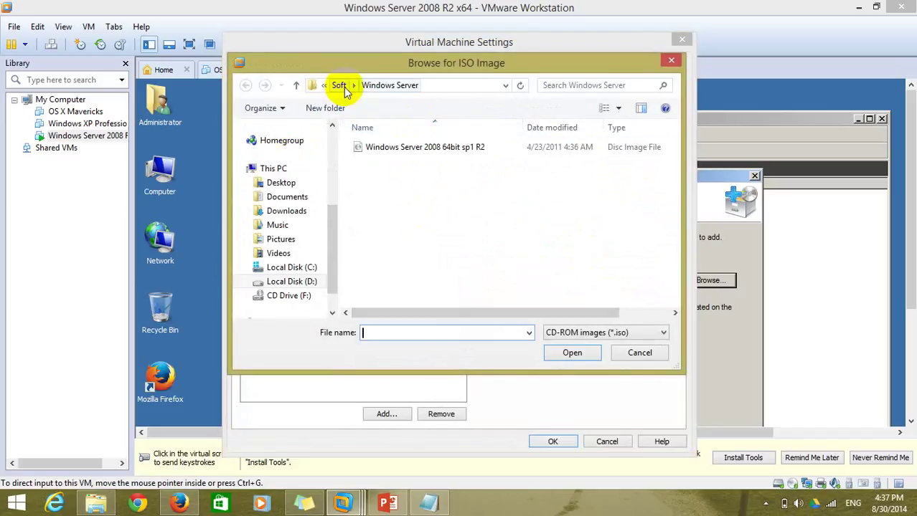
click(347, 87)
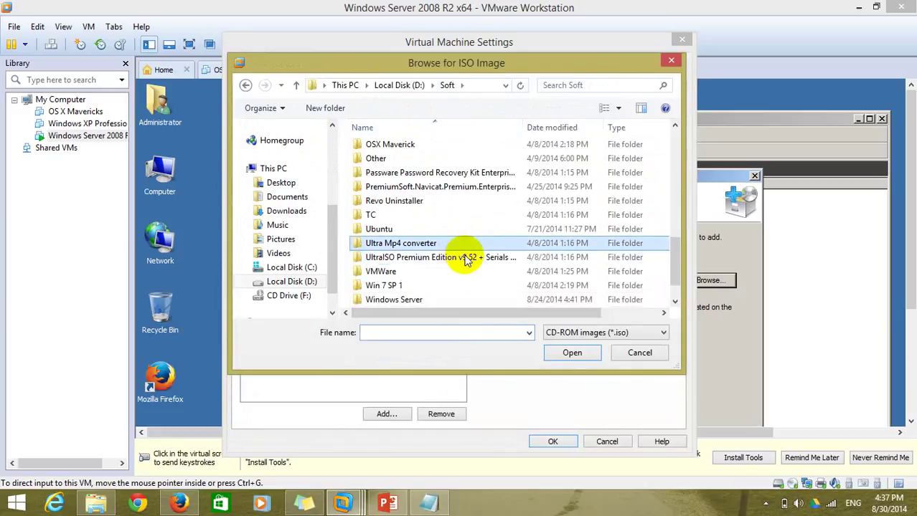
click(461, 245)
scroll(469, 265, down, 1)
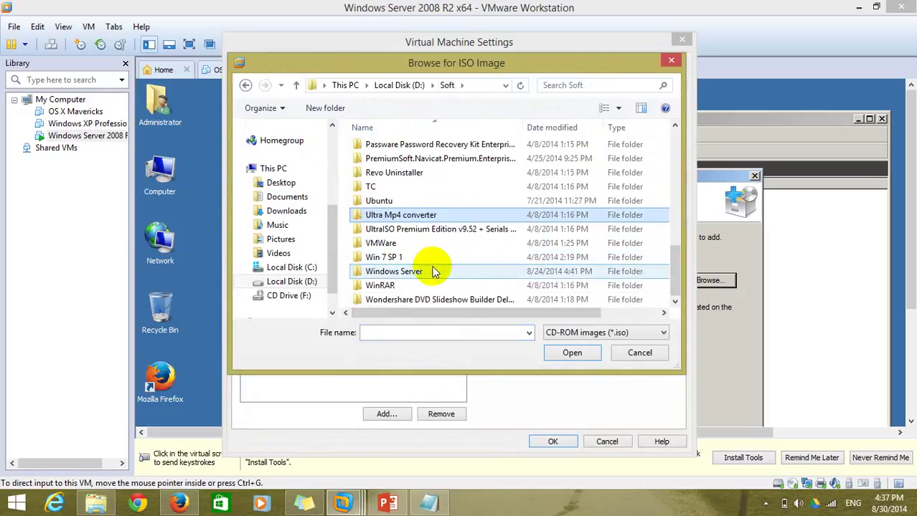
click(402, 271)
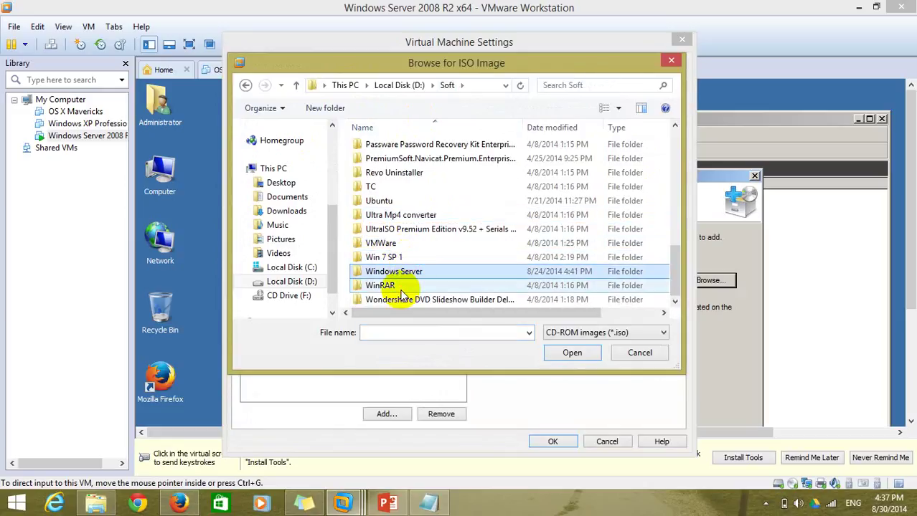
double_click(387, 257)
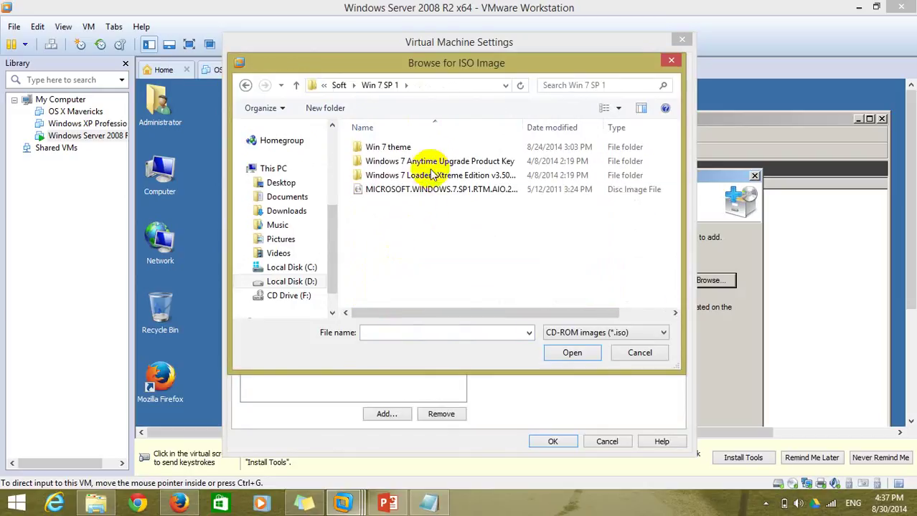
click(430, 198)
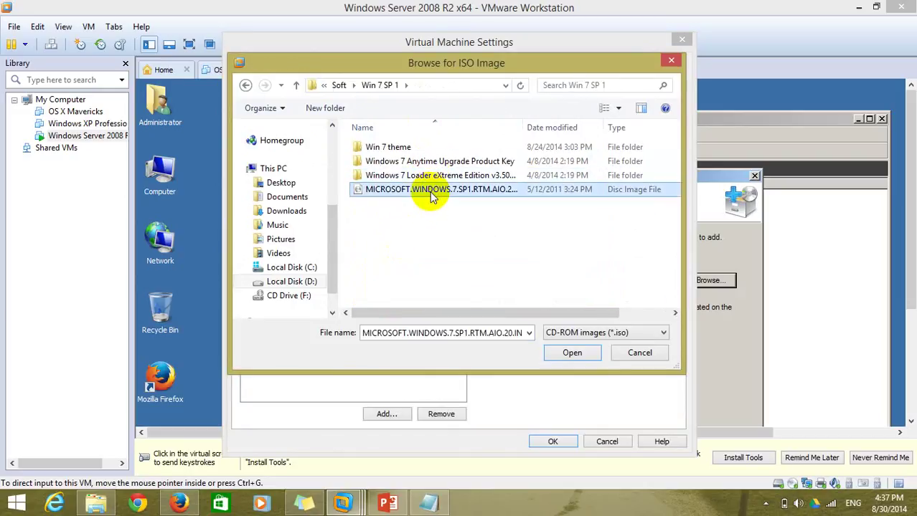
double_click(430, 192)
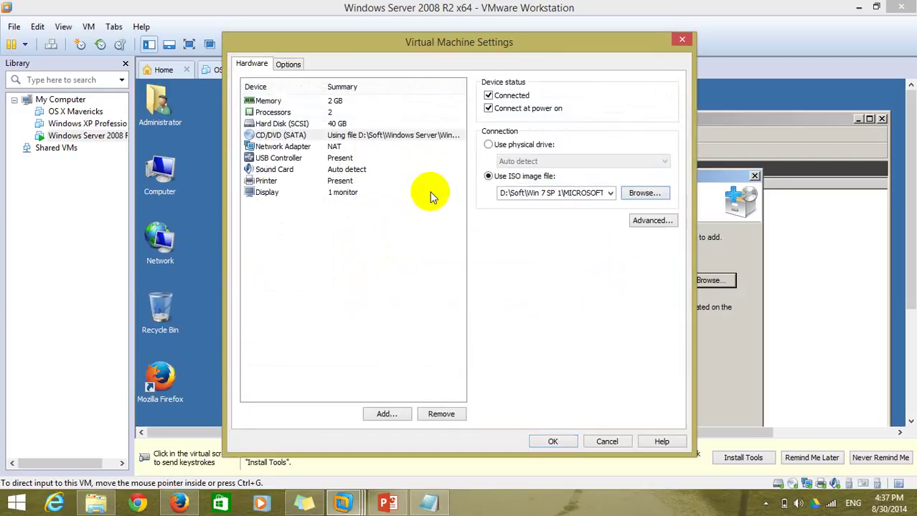
click(568, 440)
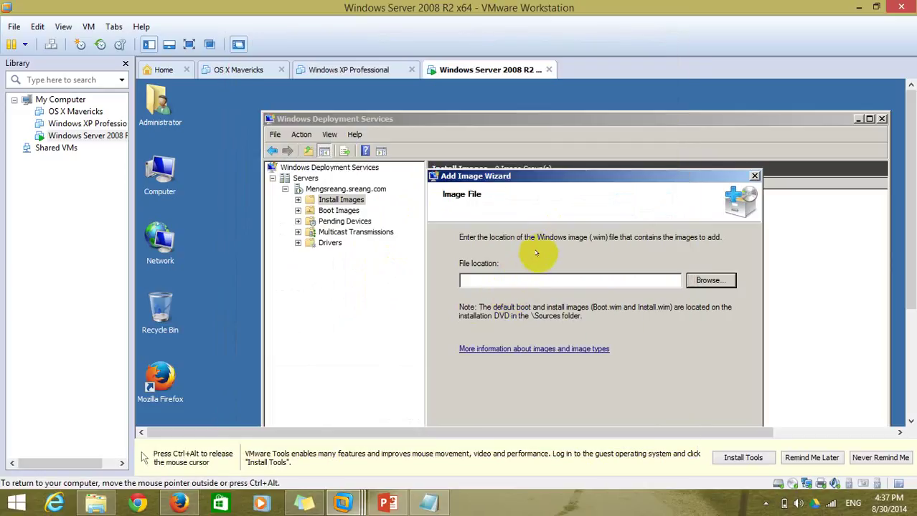
Step: Show the virtual machine full screen, dismiss AutoPlay, and choose install.wim from the DVD's sources folder as the install image file
key(ctrl+alt+Return)
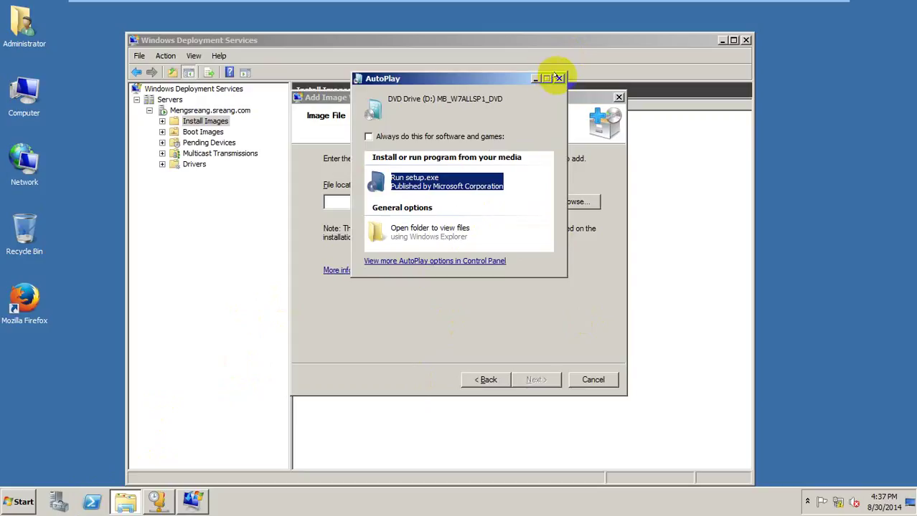
click(558, 79)
click(572, 202)
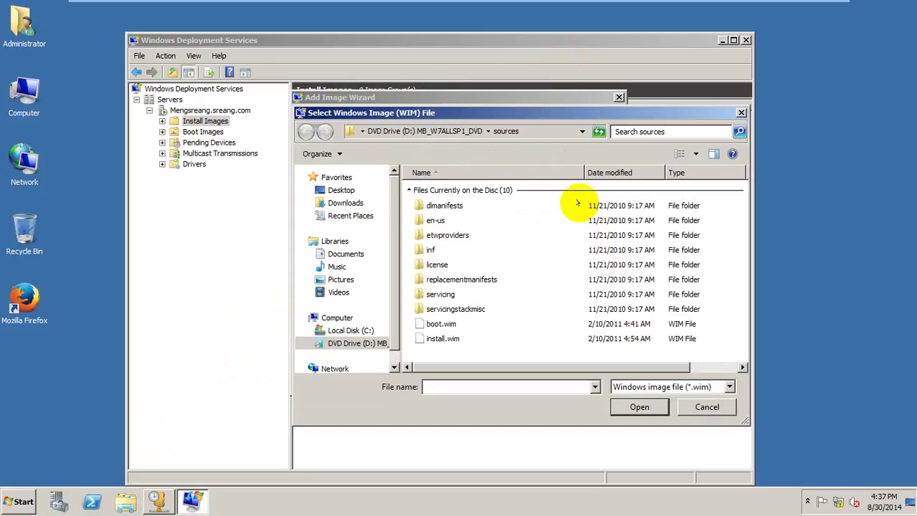
click(357, 344)
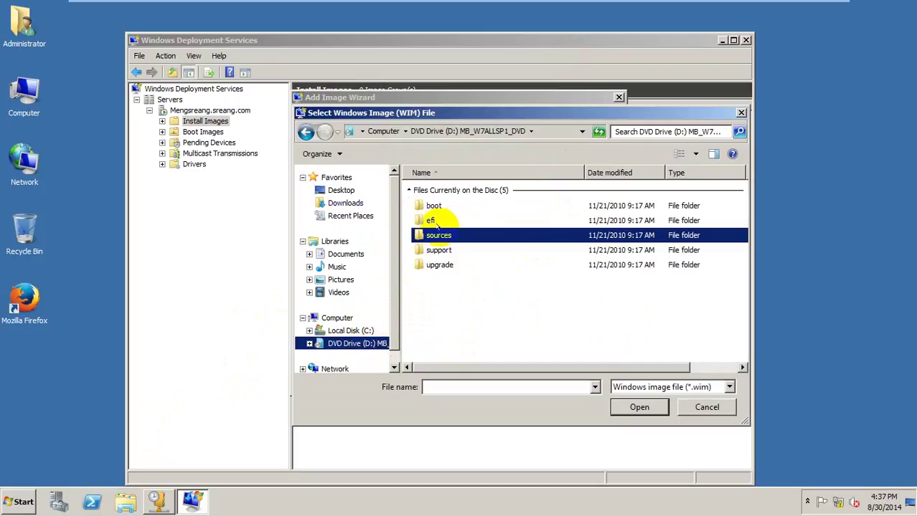
mouse_move(508, 118)
mouse_down()
mouse_move(503, 147)
mouse_move(508, 121)
mouse_up()
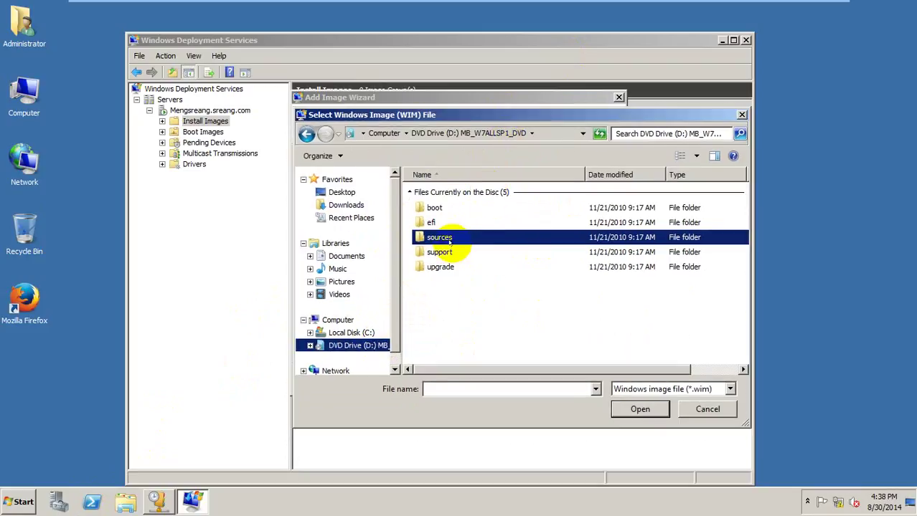
double_click(444, 238)
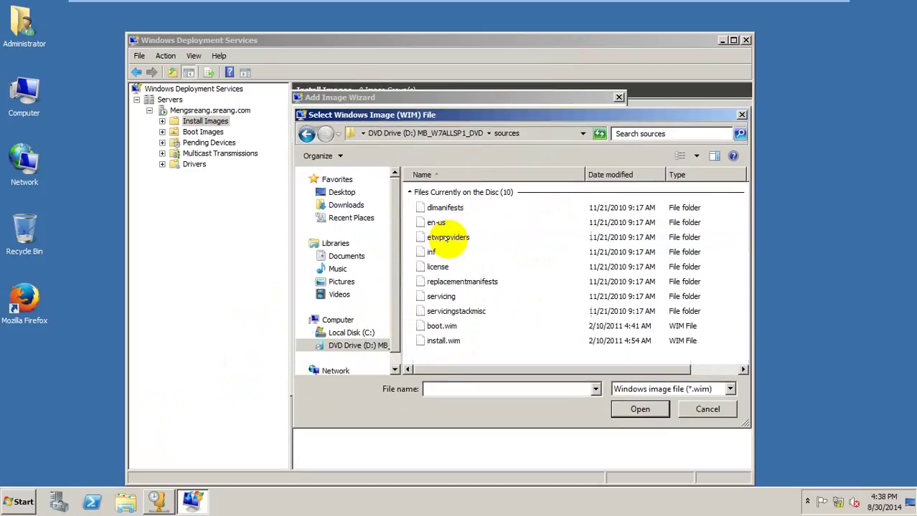
click(446, 341)
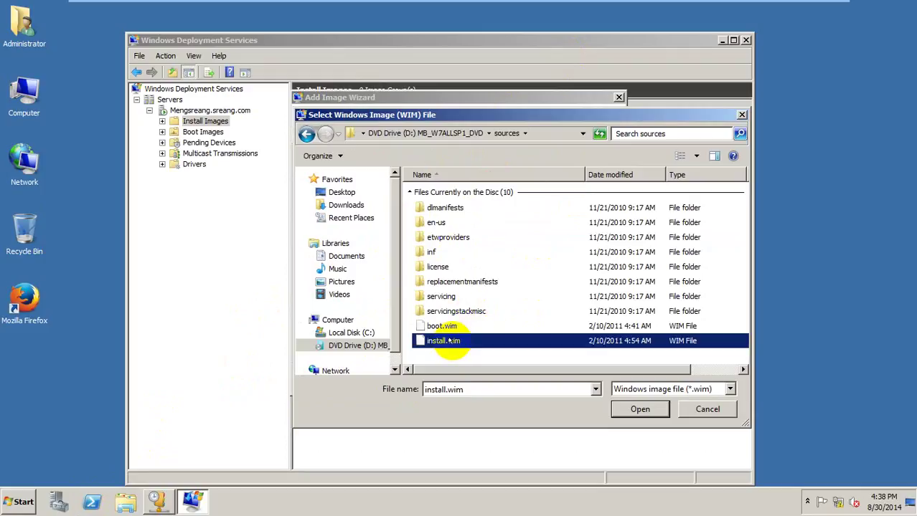
click(640, 408)
click(556, 380)
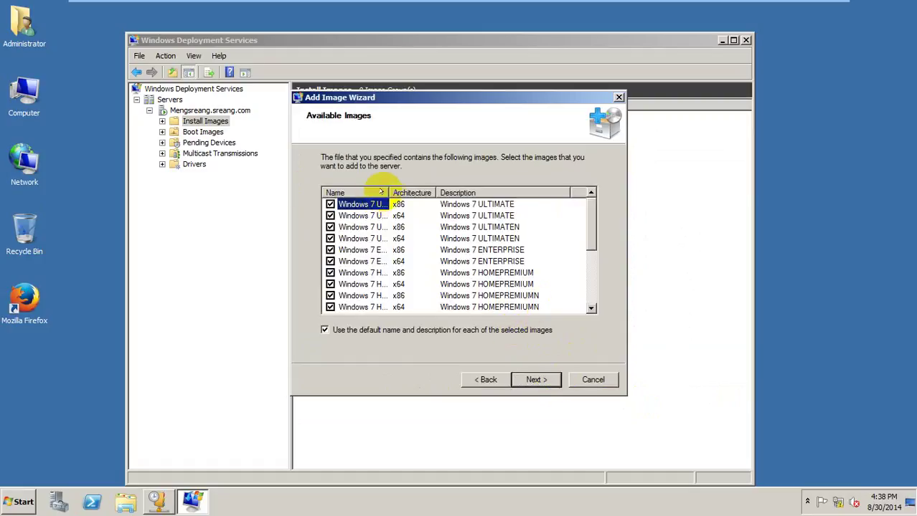
Step: Widen the image name column and deselect every available image except Windows 7 STARTER x86
double_click(379, 193)
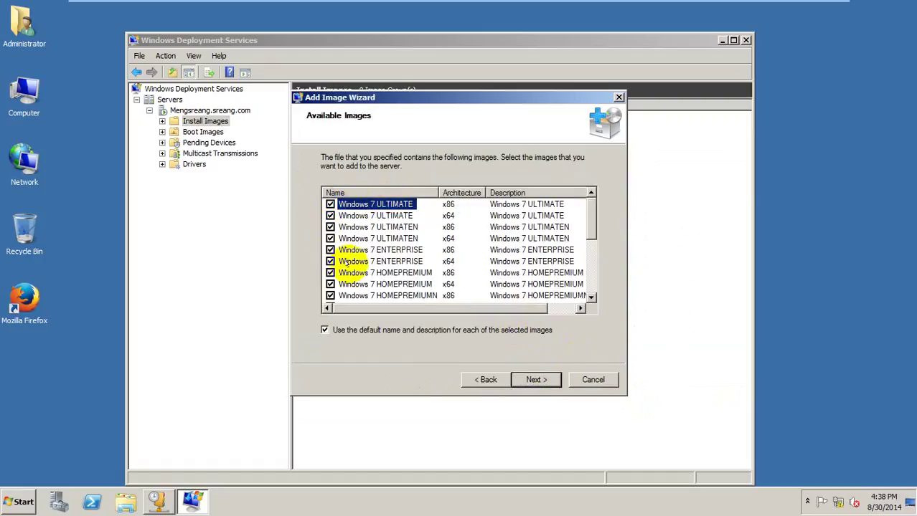
click(330, 204)
click(330, 216)
click(330, 227)
click(330, 239)
click(330, 250)
click(330, 262)
click(329, 273)
click(330, 285)
scroll(330, 259, down, 2)
click(330, 227)
click(329, 250)
click(330, 262)
click(329, 273)
click(330, 285)
scroll(334, 265, down, 2)
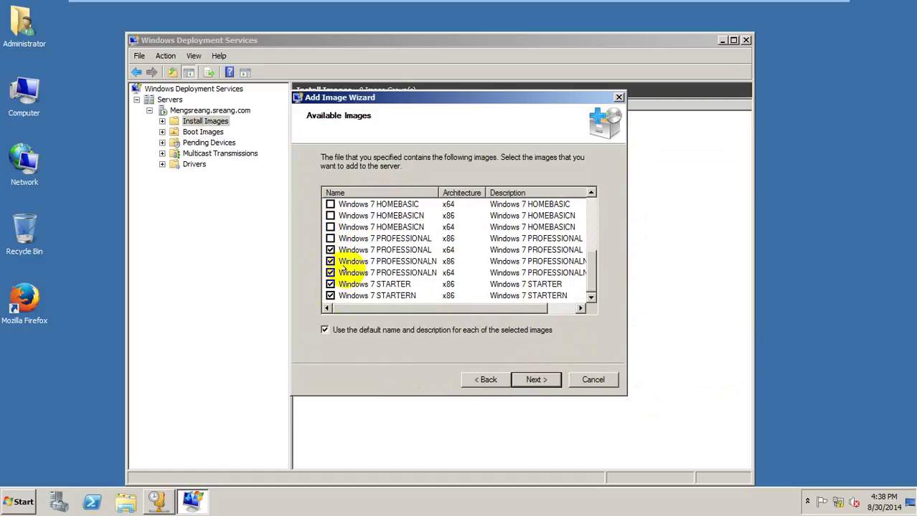
click(330, 239)
click(330, 250)
click(330, 262)
click(330, 273)
click(330, 284)
click(330, 295)
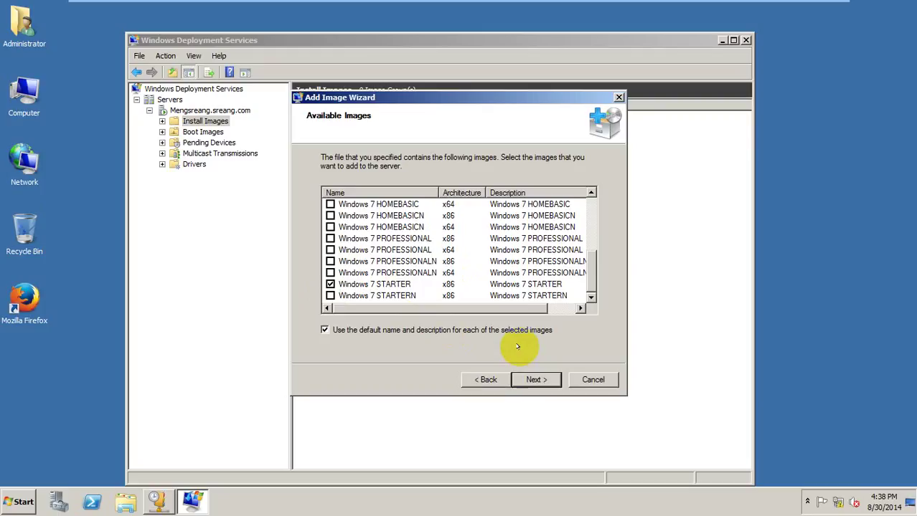
Step: Take the virtual machine out of full screen and try to switch from it to the Notepad notes
key(ctrl+alt+Return)
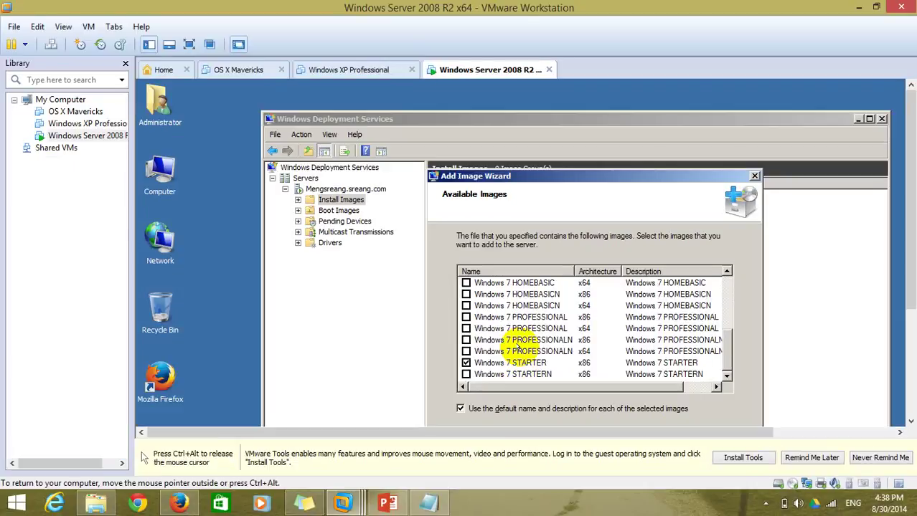
key(alt+Tab)
key(alt+Tab)
key(alt+Tab)
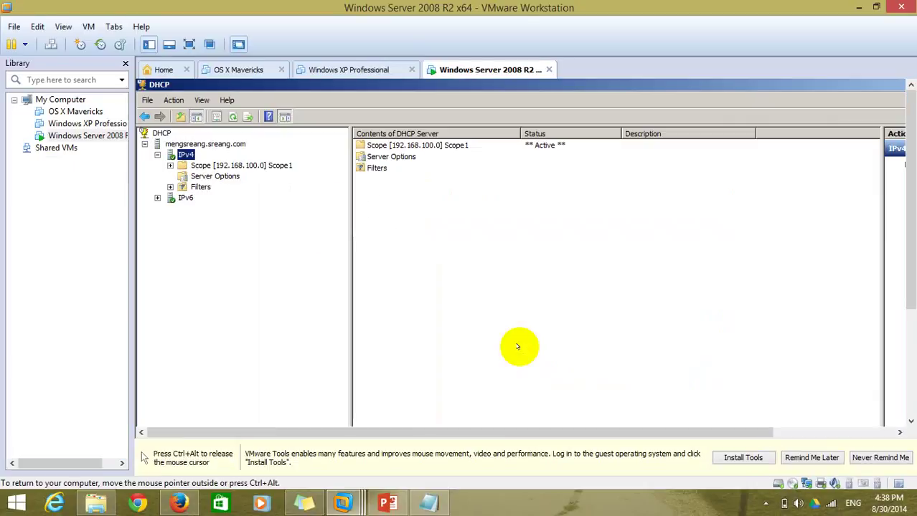
key(alt+Tab)
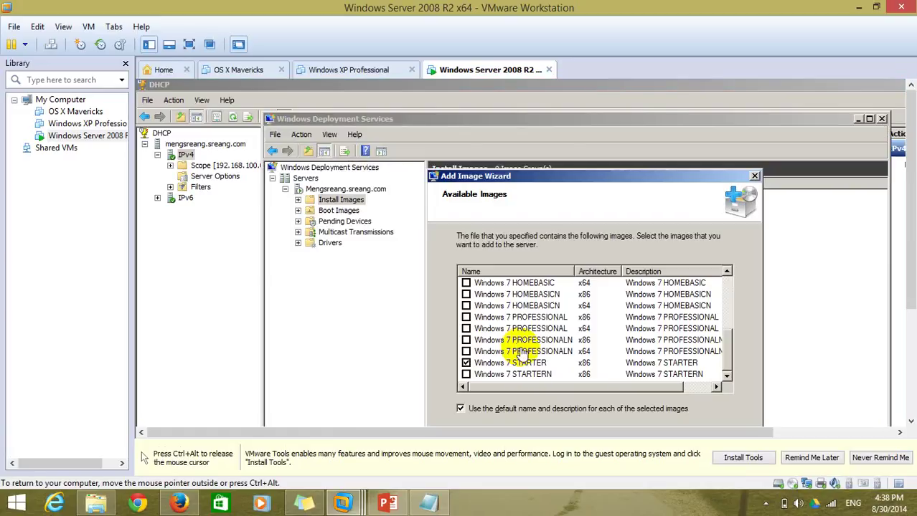
Step: Switch to the Notepad notes and add the line "- At this situation u can choose the Windows Series that u wanna to install"
click(428, 503)
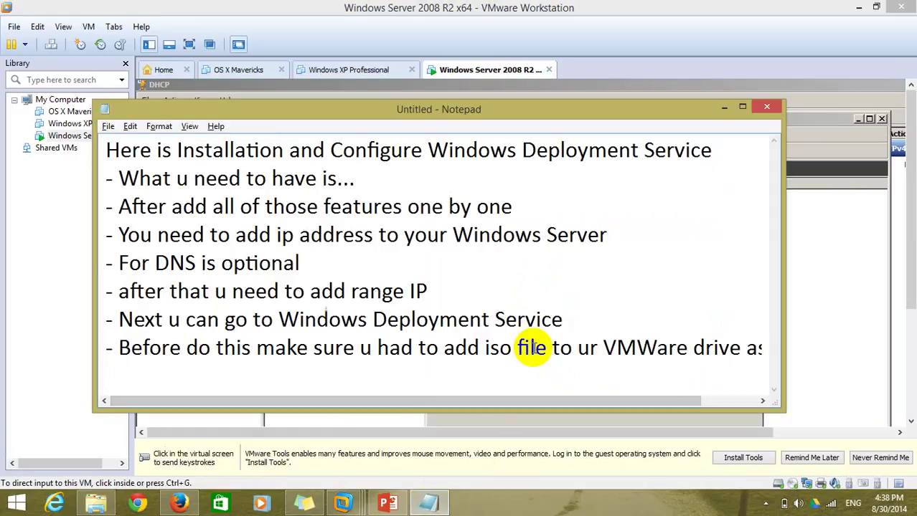
text(a)
text(At)
text(thsi)
key(BackSpace)
key(BackSpace)
key(BackSpace)
text(is si)
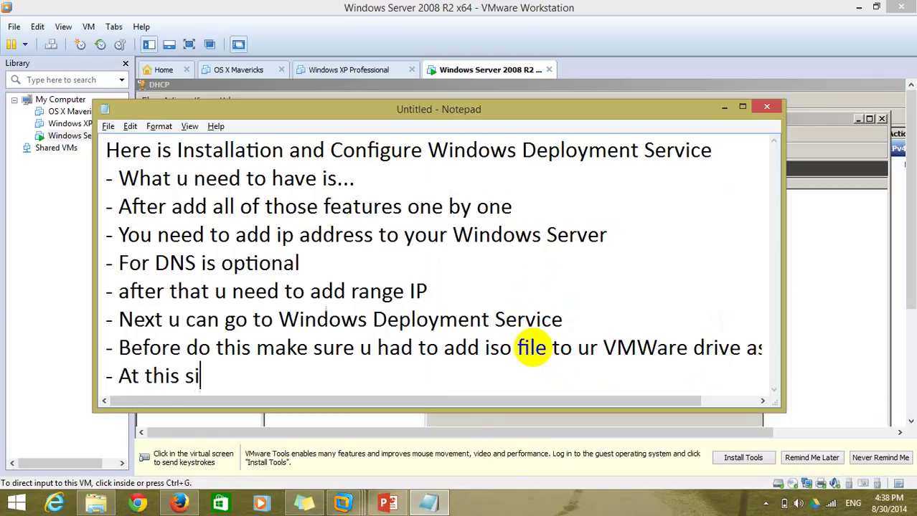
text(tuation u can s)
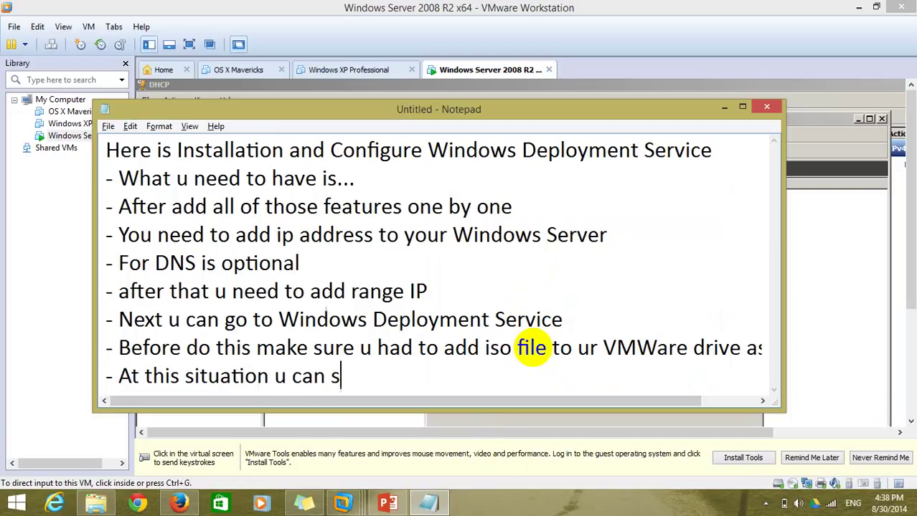
text(hoo)
key(BackSpace)
key(BackSpace)
key(BackSpace)
text(hoose the )
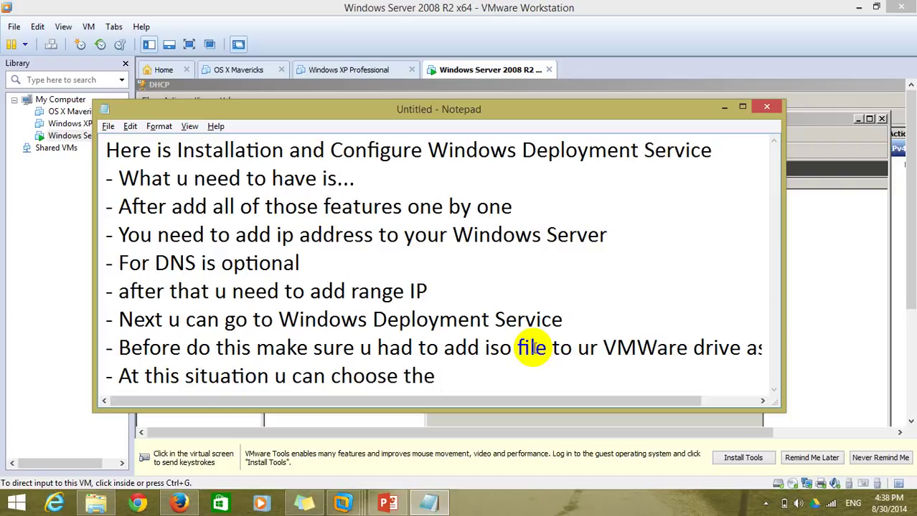
text(Windo)
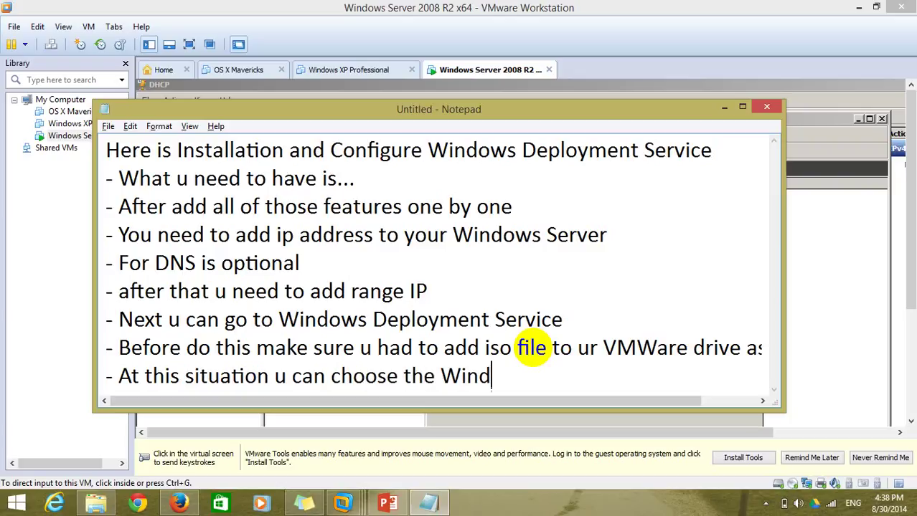
key(BackSpace)
text(ows S)
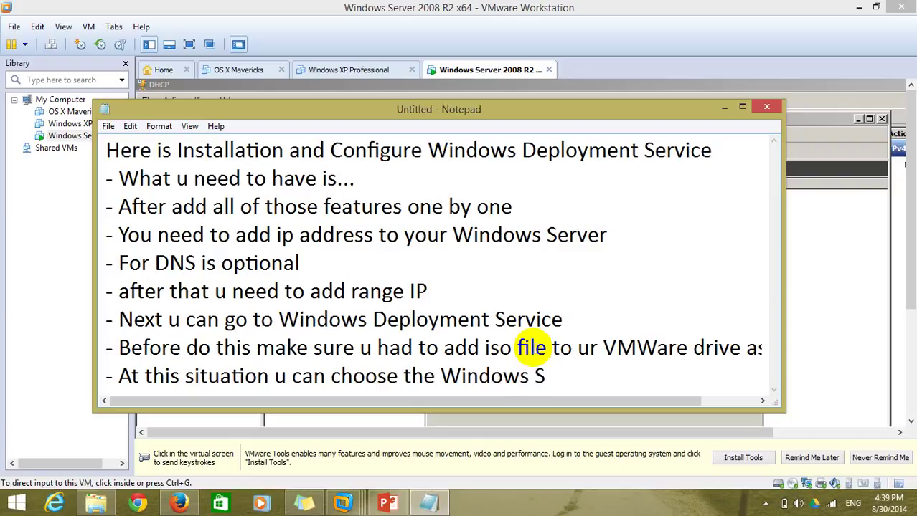
text(eries that u wna)
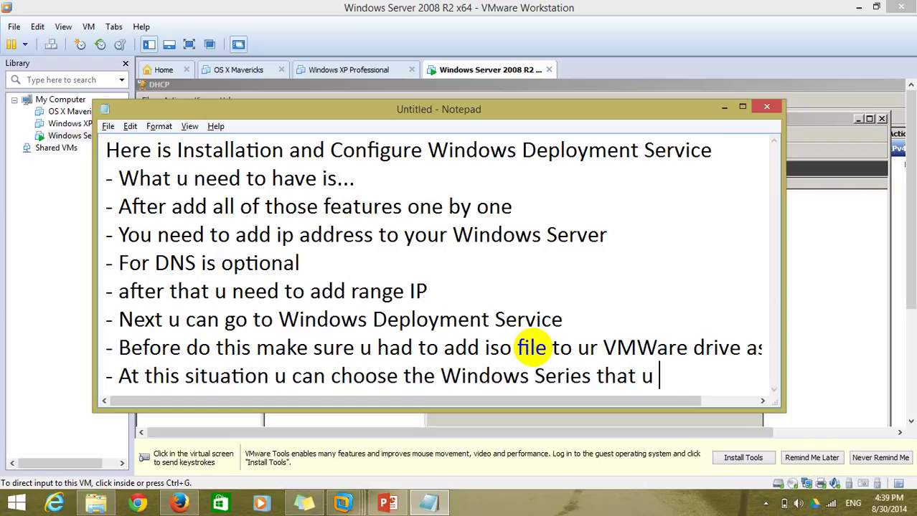
key(BackSpace)
key(BackSpace)
text(an)
key(BackSpace)
key(BackSpace)
text(wanna)
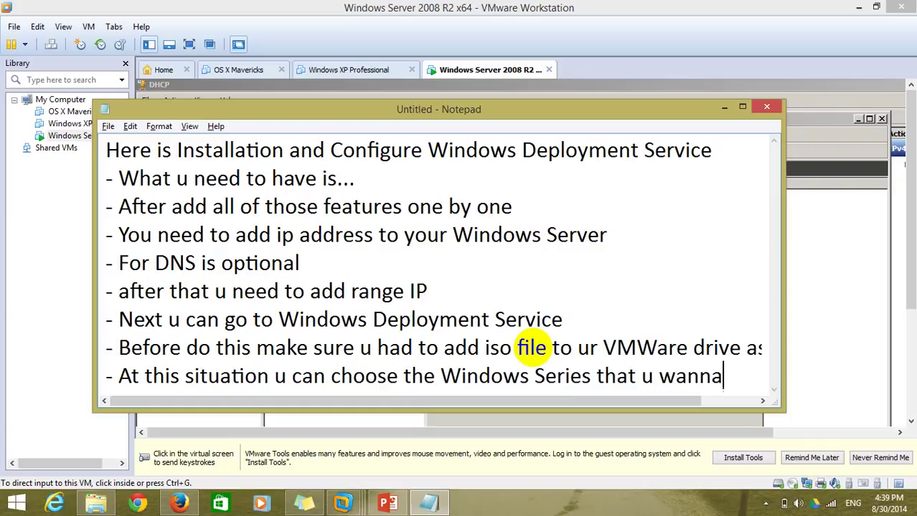
text( to install)
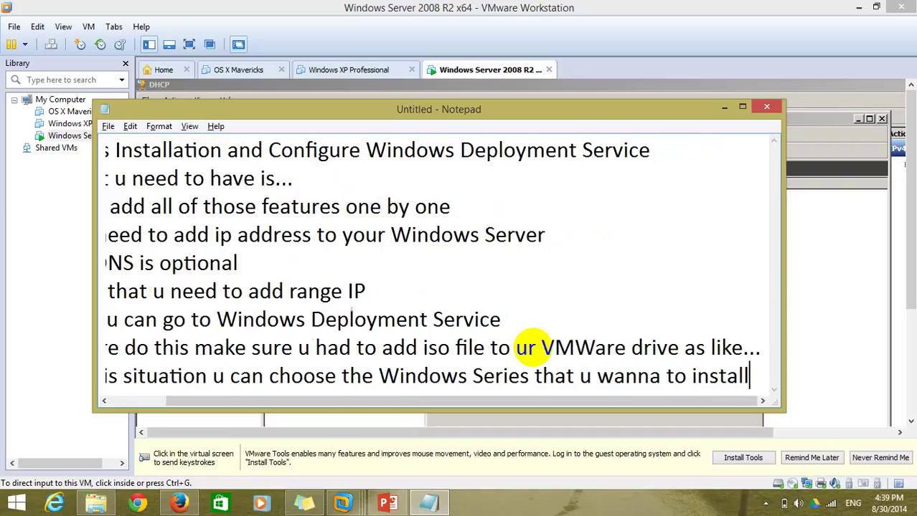
key(Return)
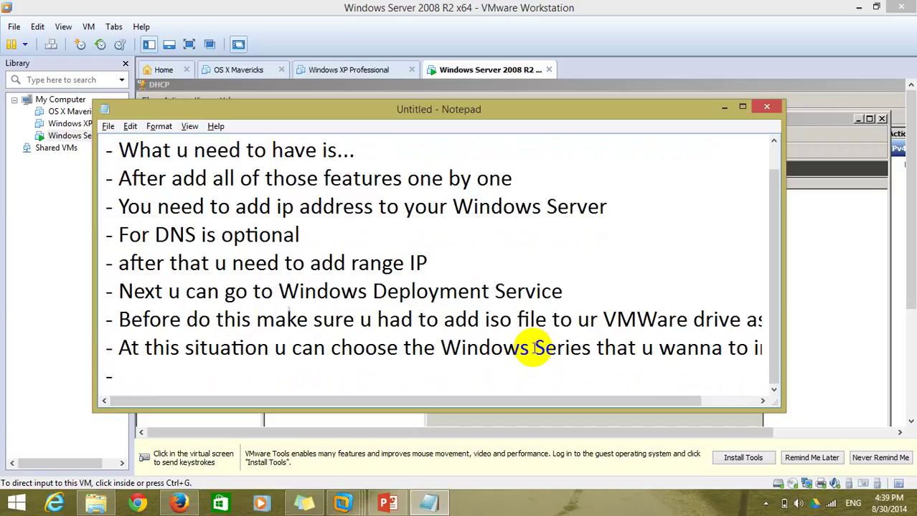
Step: Return to the virtual machine in full screen and start adding the selected Windows 7 STARTER install image to the server
key(alt+Tab)
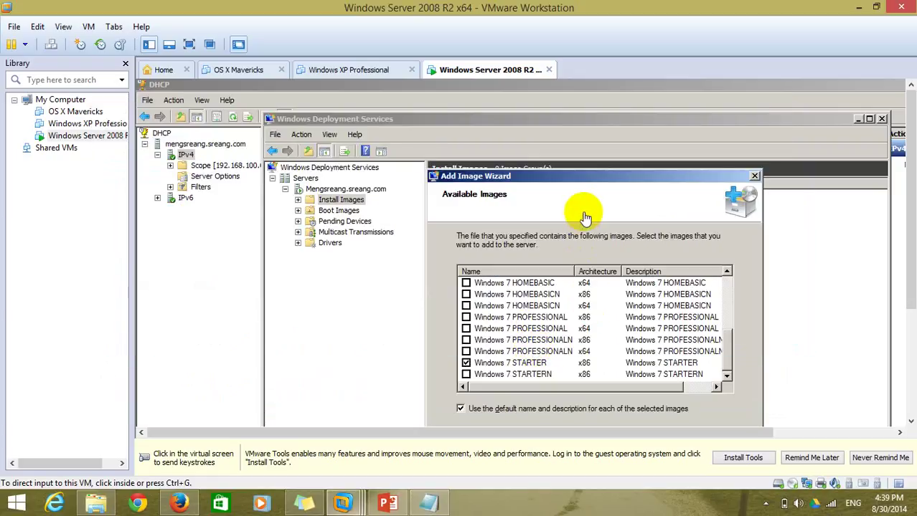
click(581, 212)
key(ctrl+alt+Return)
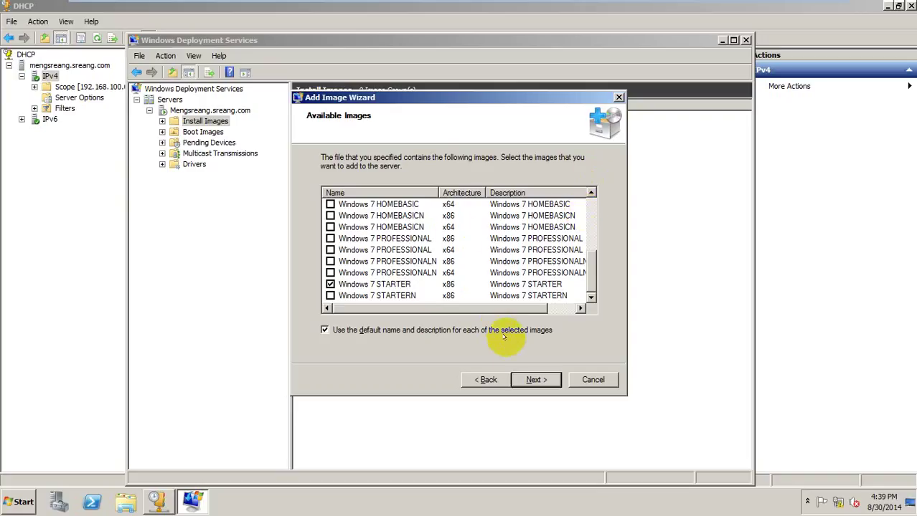
click(532, 379)
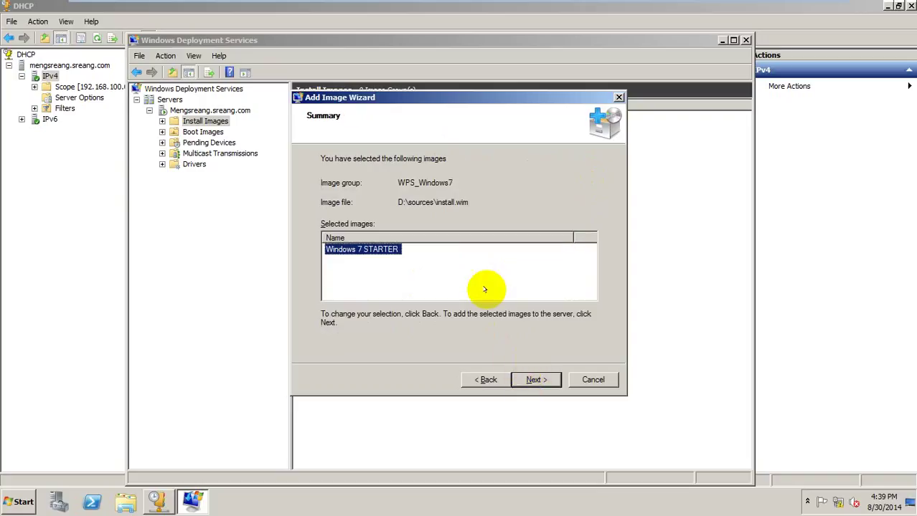
click(533, 379)
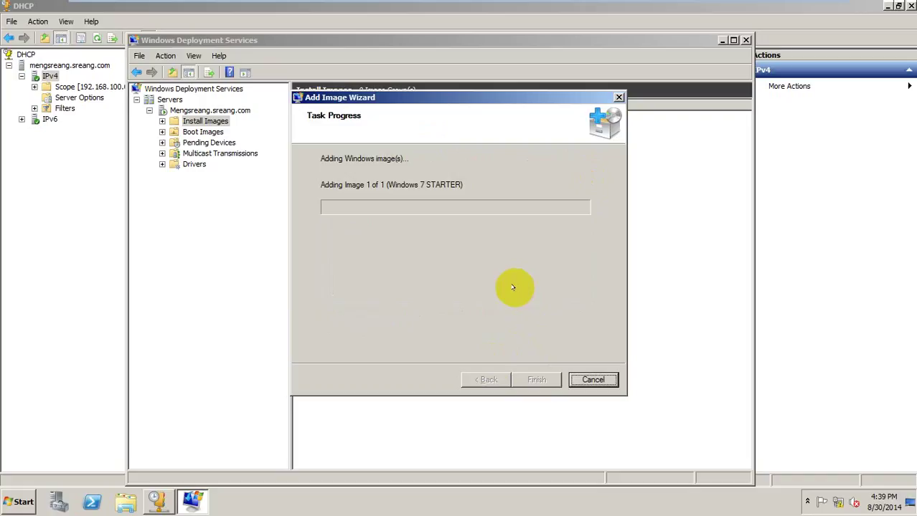
Step: Take the virtual machine out of full screen and switch to the Notepad notes
key(ctrl+alt+Return)
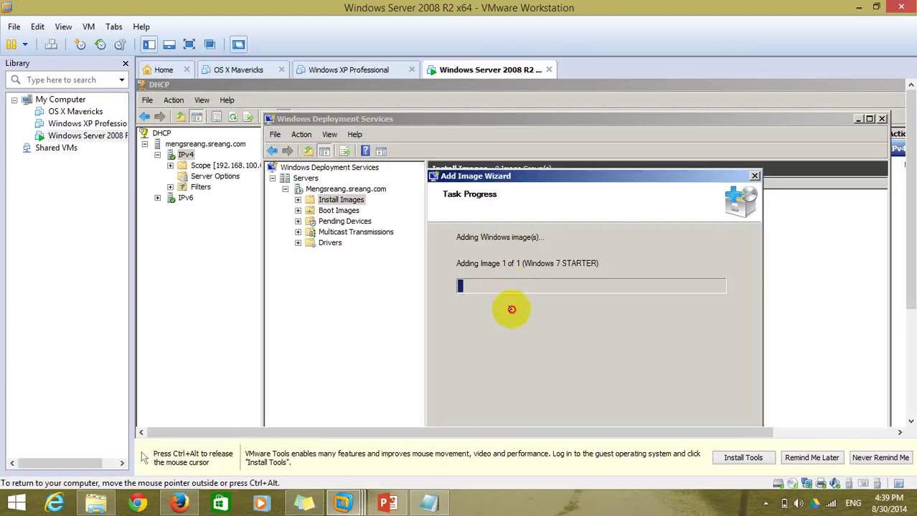
mouse_move(439, 506)
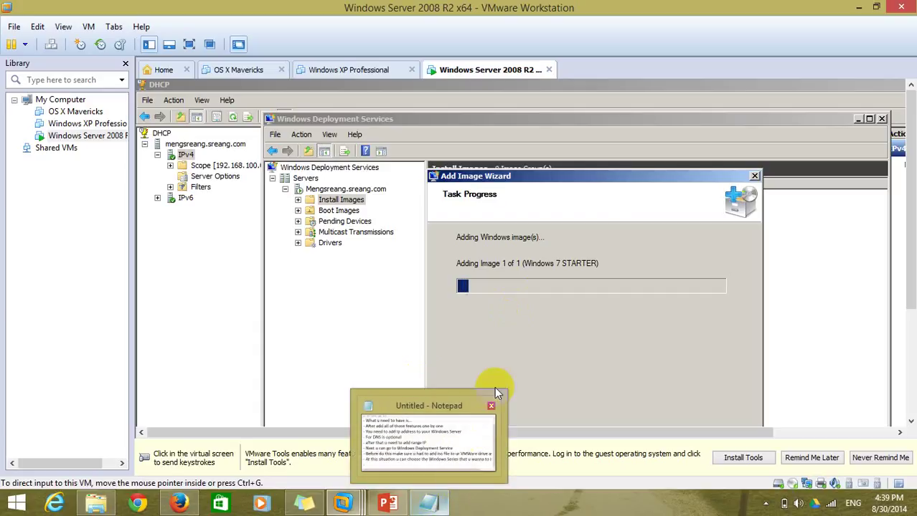
click(503, 365)
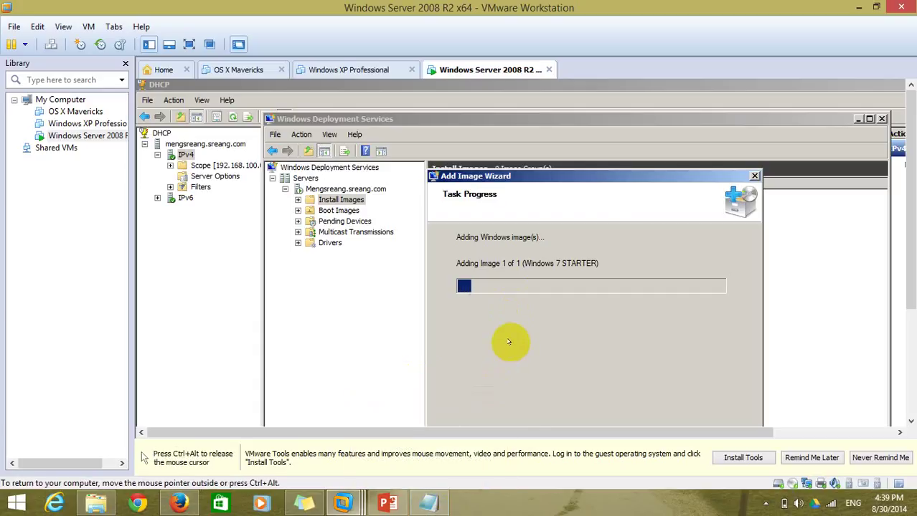
key(ctrl+alt)
click(441, 508)
Step: Write "Keep waiting till it finish ( The best to make it faster than this" on the empty last bullet of the notes
text(Keep wait)
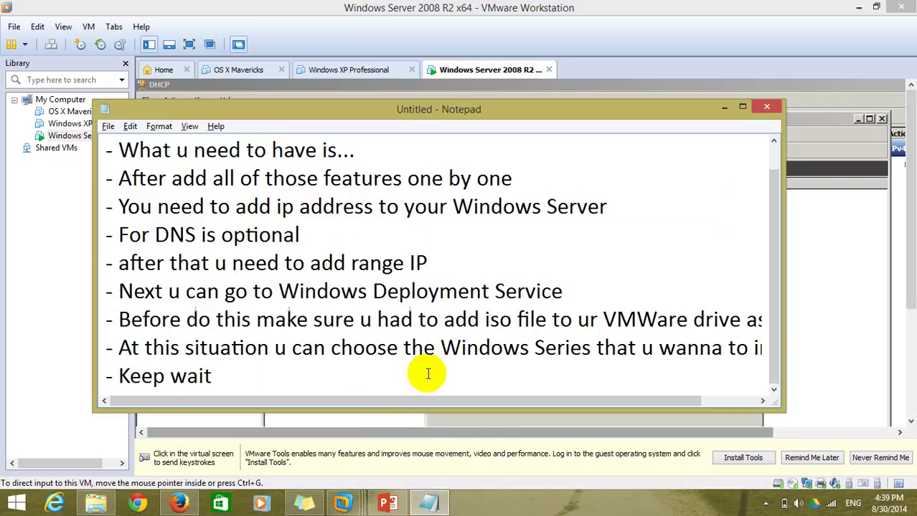
text(ing till)
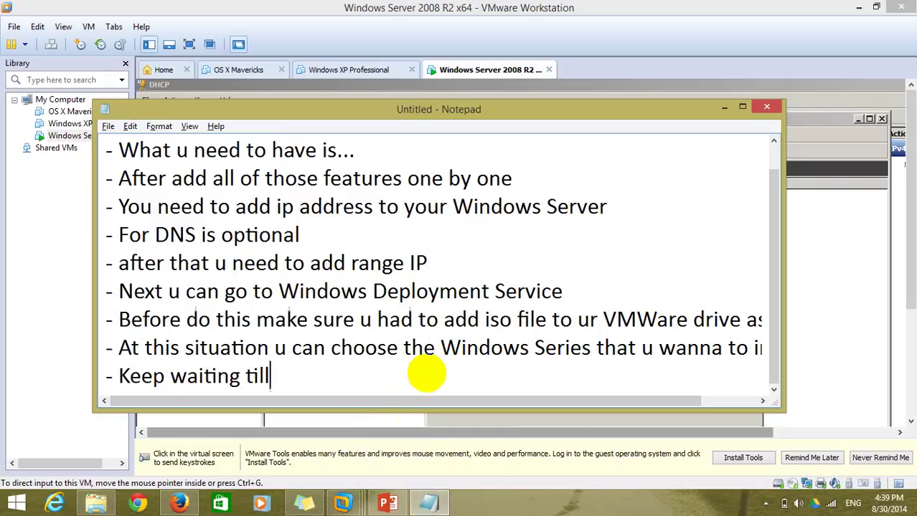
text( it finisi)
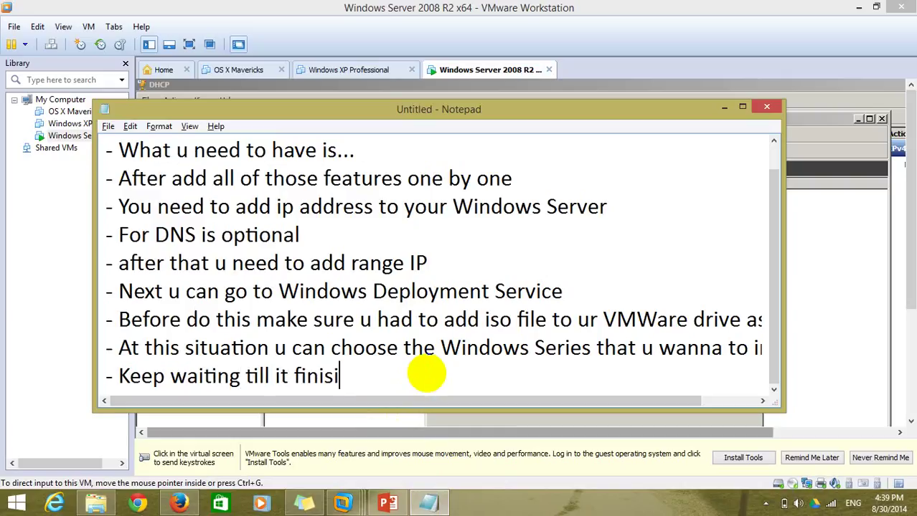
key(BackSpace)
key(BackSpace)
text(sh ( The be)
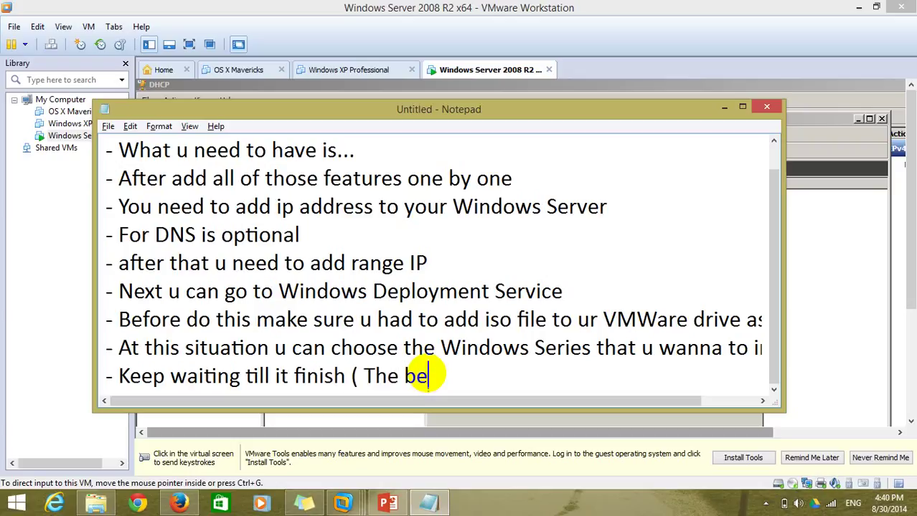
text(st to )
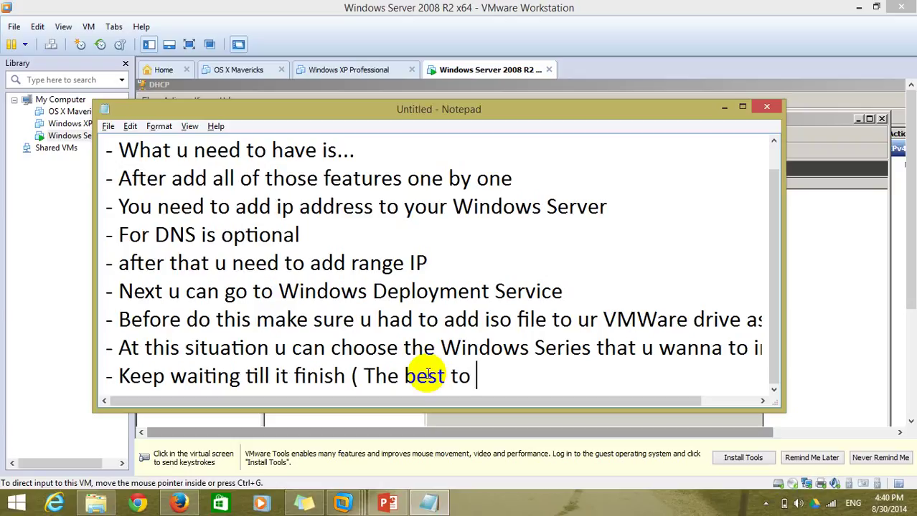
text(make it )
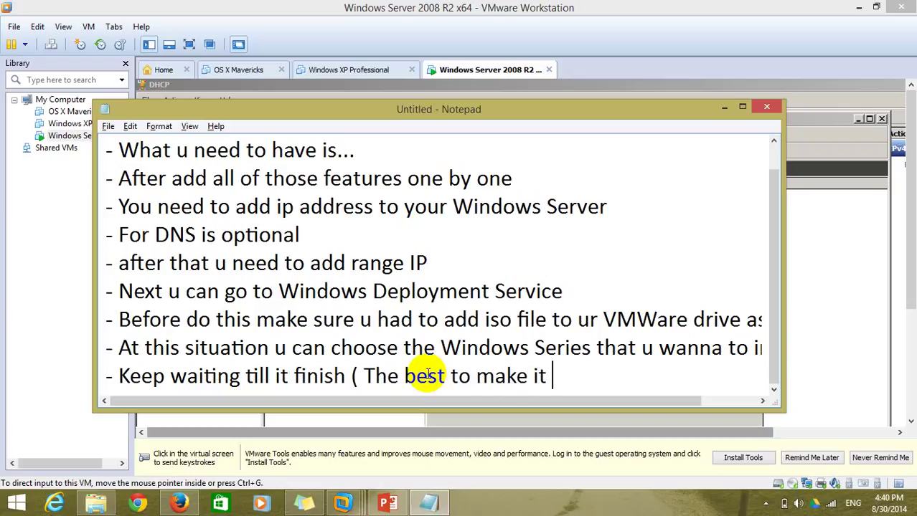
text(faster )
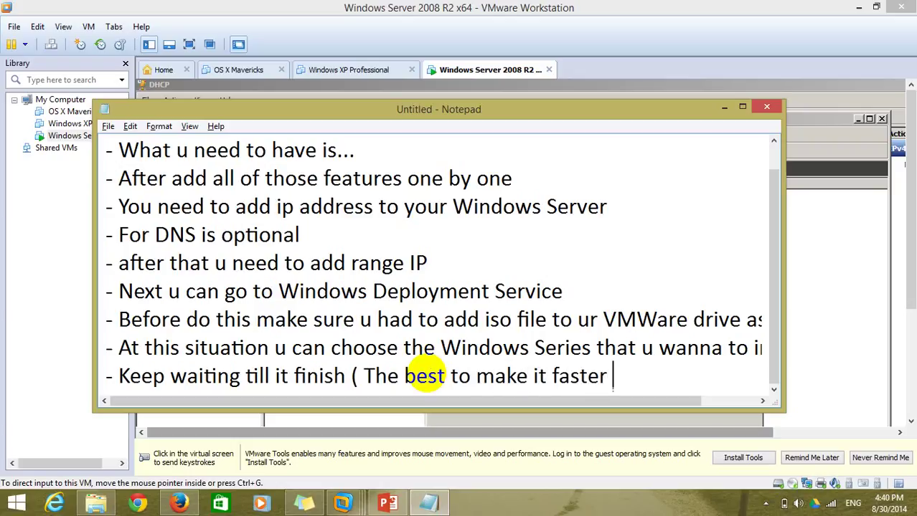
text(than this)
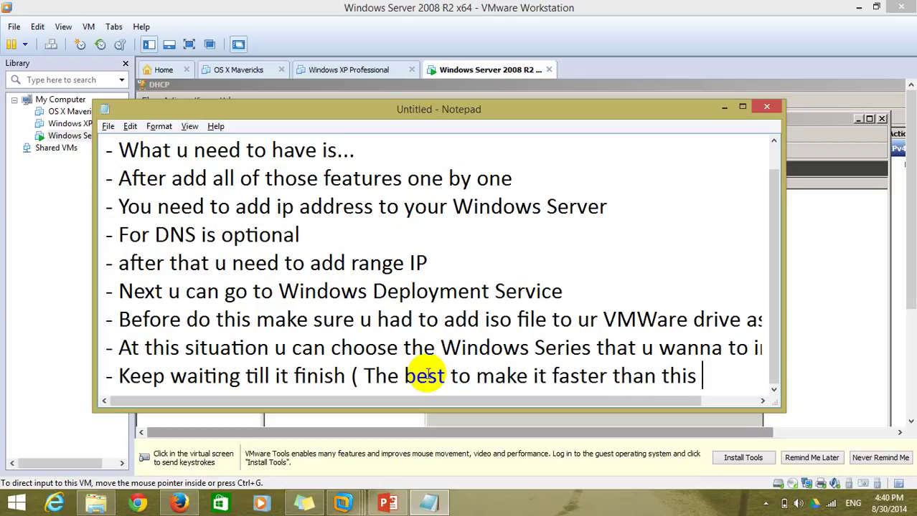
Step: Complete the last bullet with "u should copy iso file of windows to ur Vitual Machine)" and start a new line
text( u should )
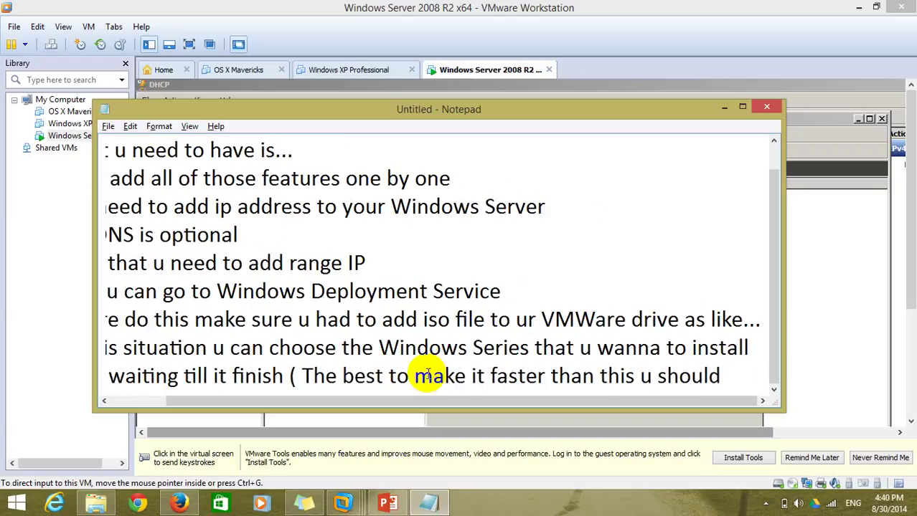
text(copy iso file)
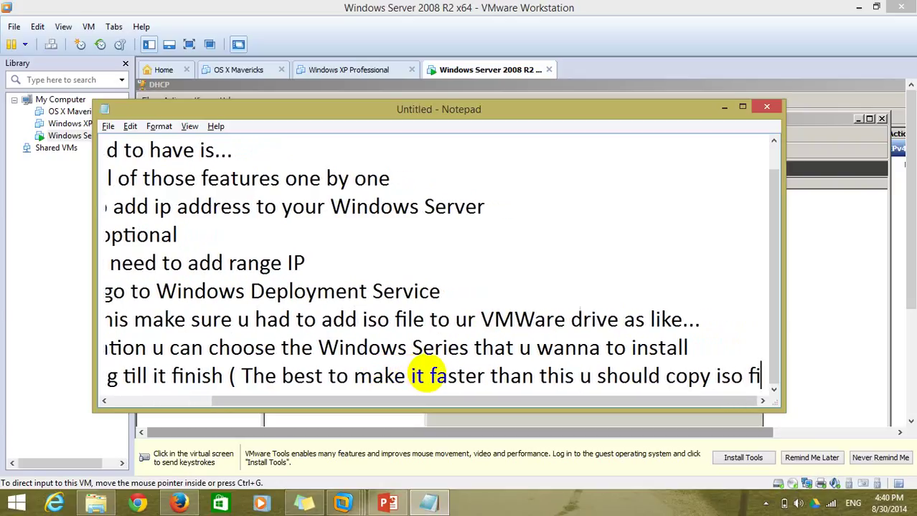
key(Return)
text(of windw)
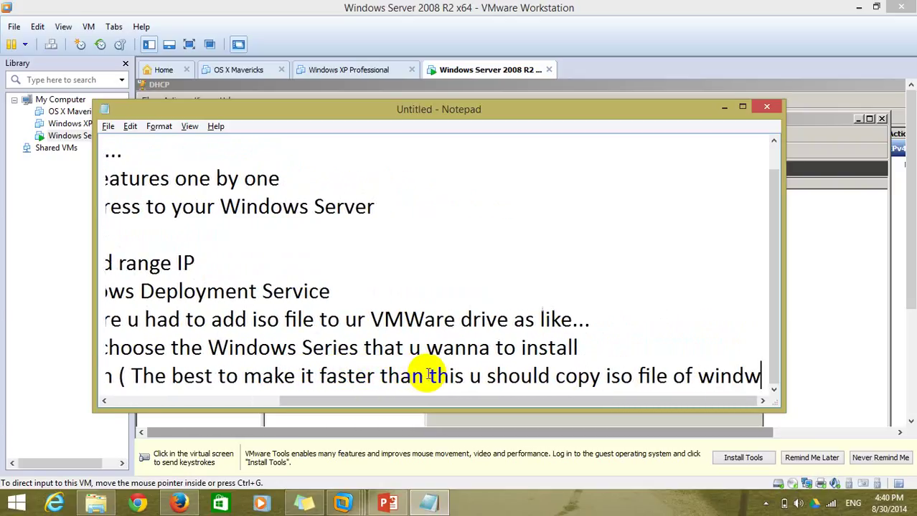
key(BackSpace)
text(ow)
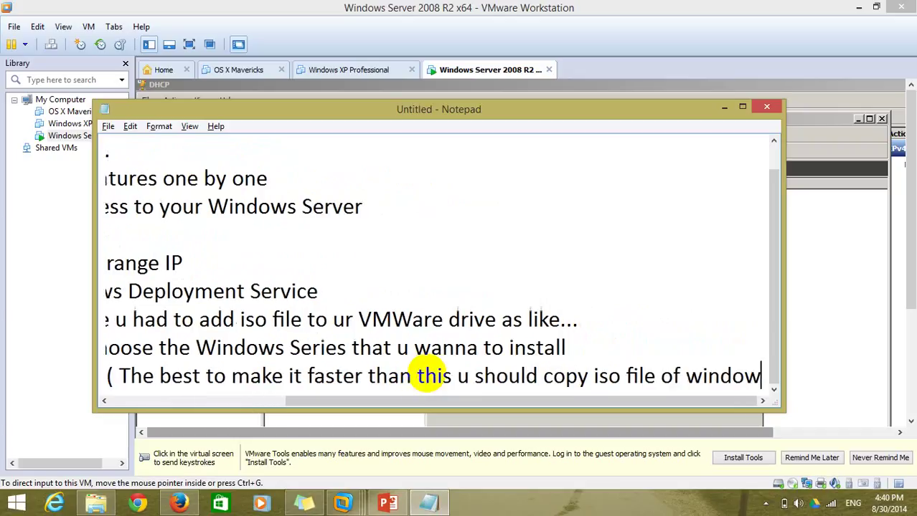
text(s to ur )
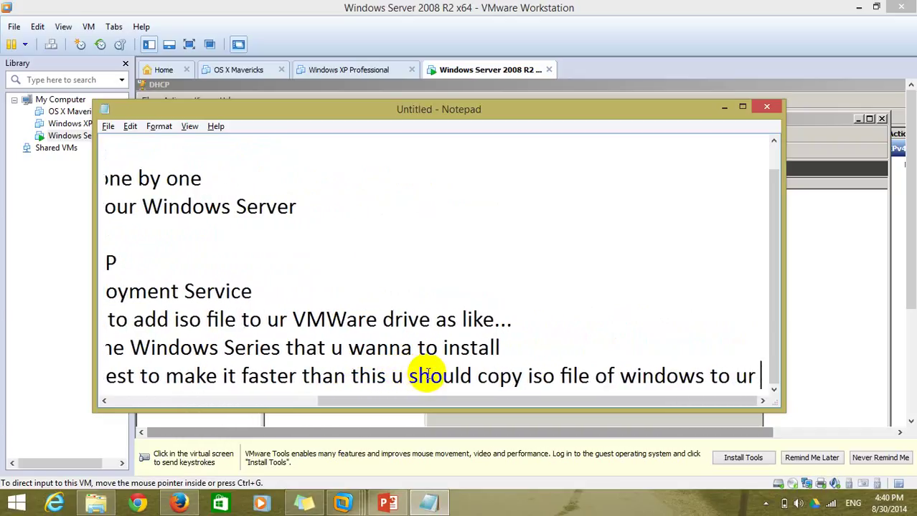
text(Vitual)
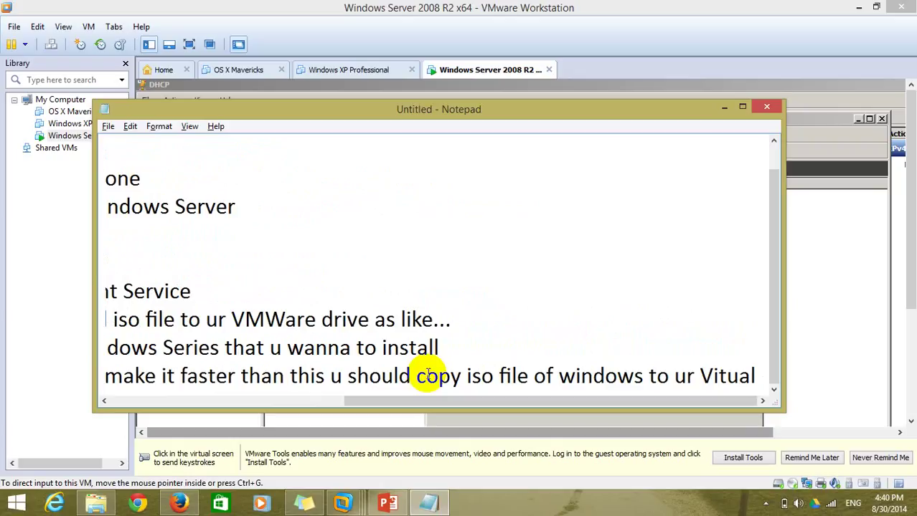
text( Machine)
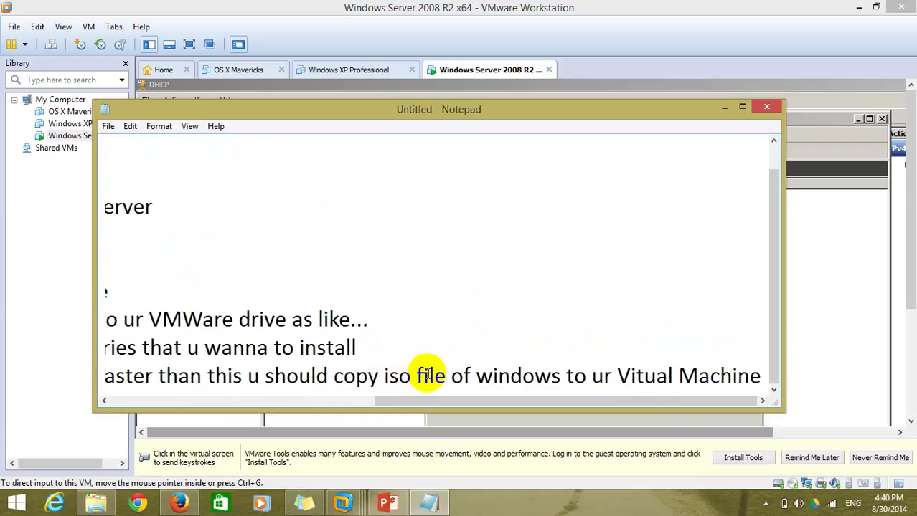
text(")
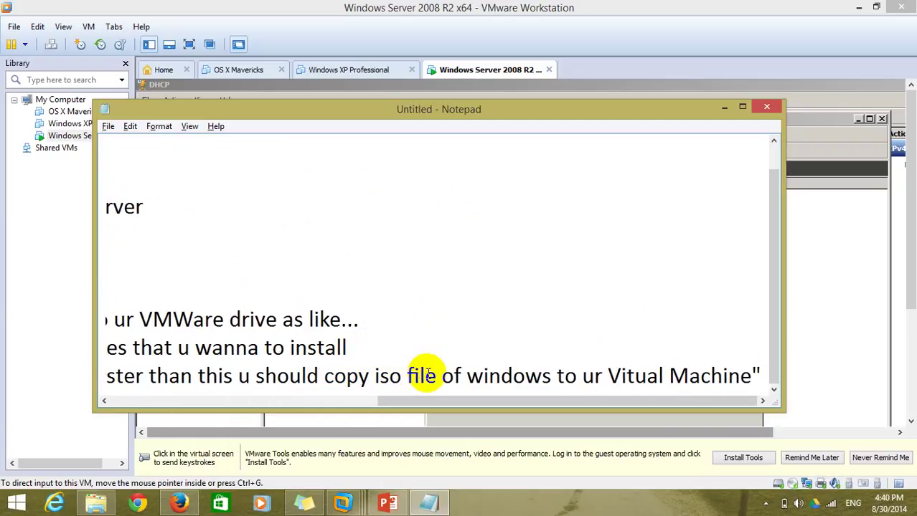
key(BackSpace)
text())
key(Return)
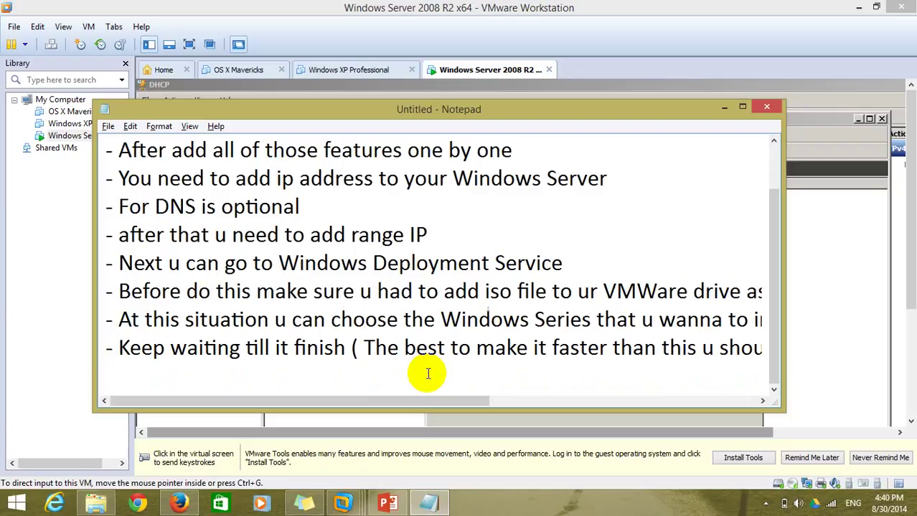
Step: Begin a new dash bullet in the notes and switch back to the virtual machine
text(- I)
key(BackSpace)
click(686, 37)
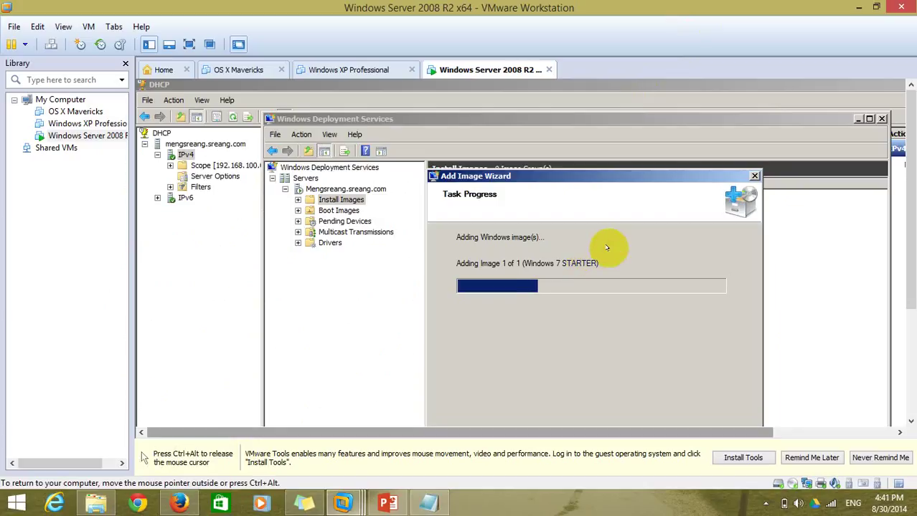
click(765, 504)
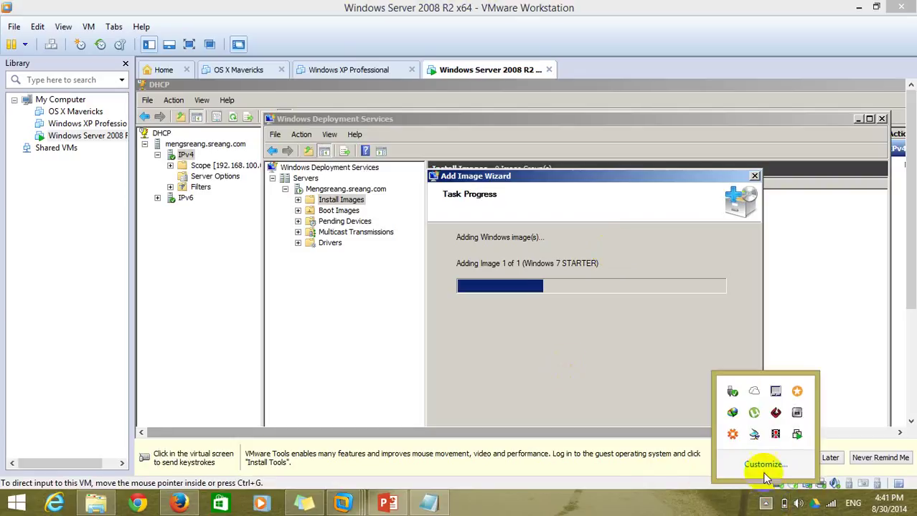
click(775, 434)
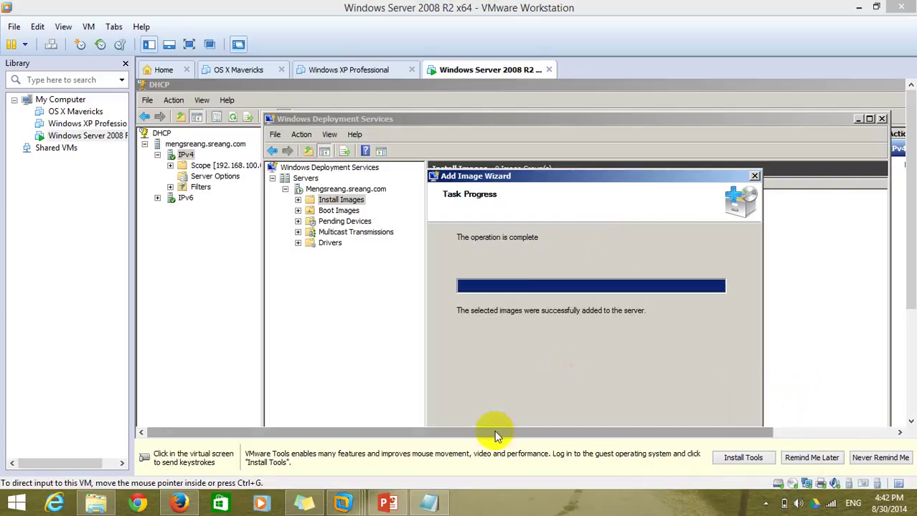
Step: Show the virtual machine full screen and finish the Add Image Wizard for the install image
click(567, 335)
key(ctrl+alt+Return)
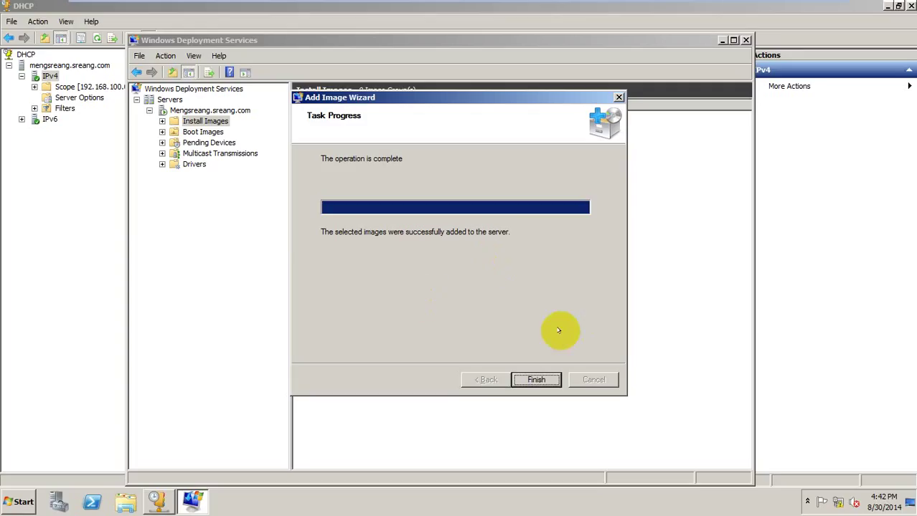
click(536, 379)
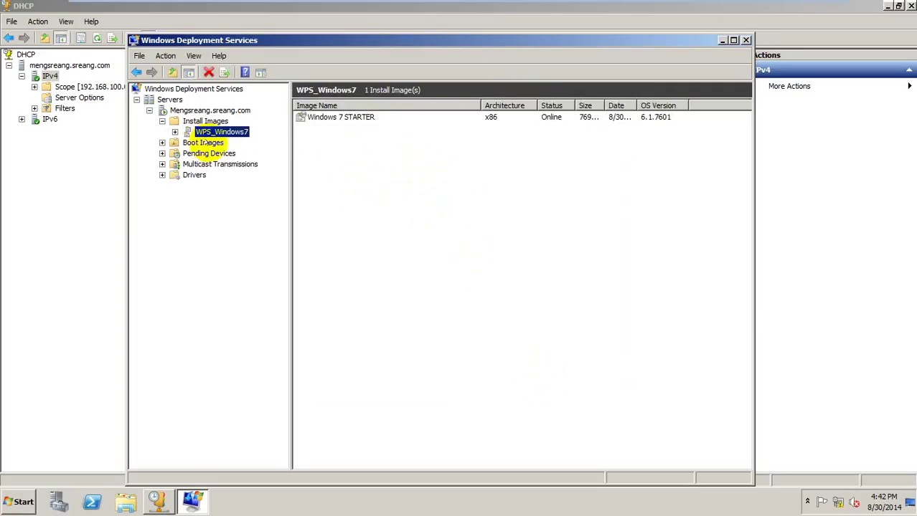
Step: Start adding a boot image to the server and choose boot.wim from the DVD drive's sources folder as the image file
right_click(204, 142)
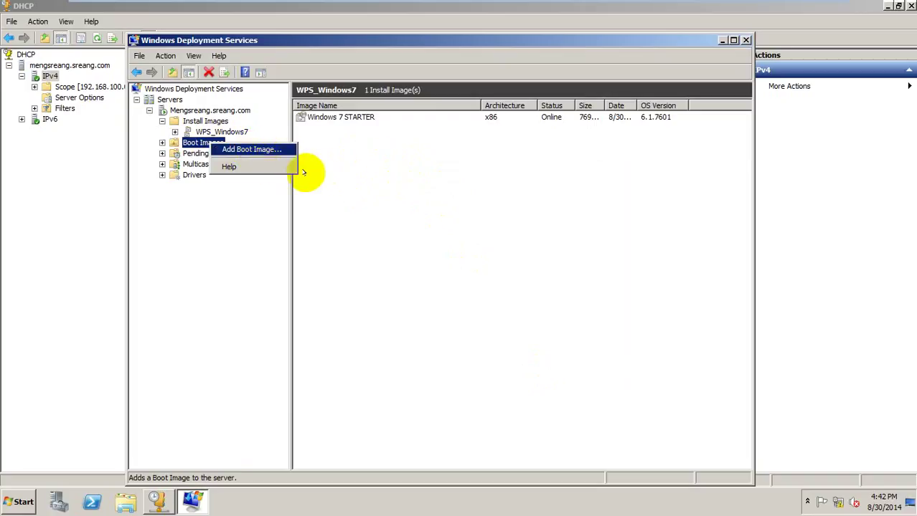
click(261, 149)
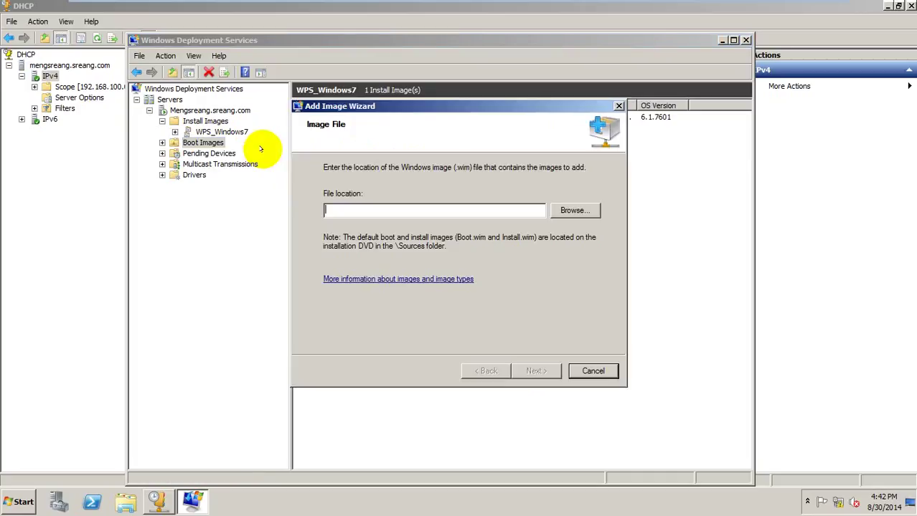
click(577, 210)
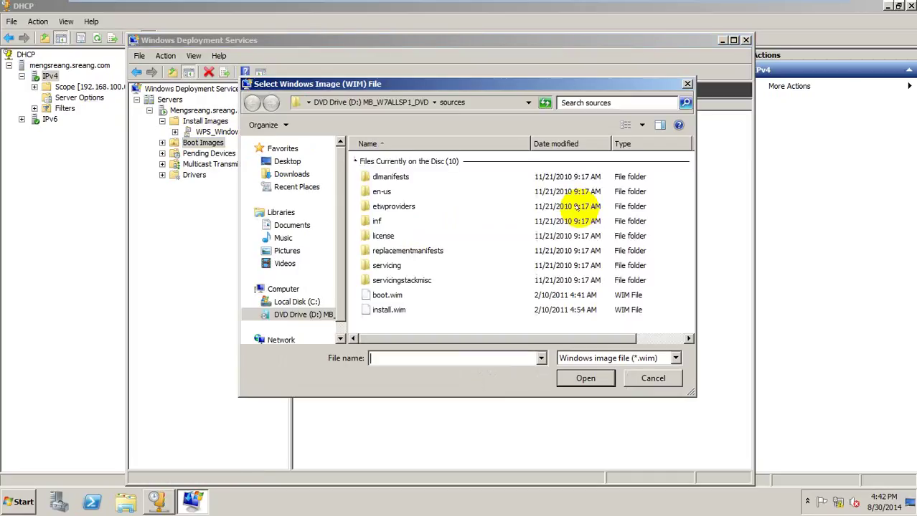
click(387, 296)
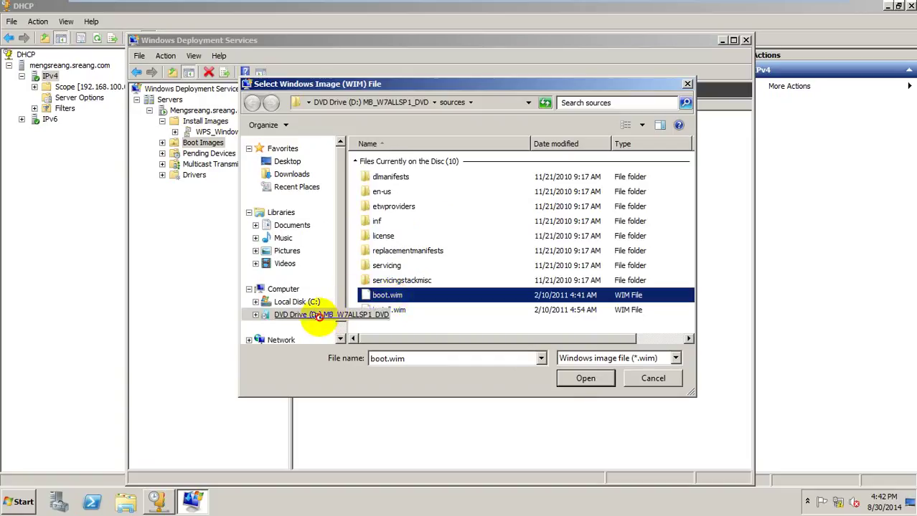
click(251, 314)
double_click(385, 206)
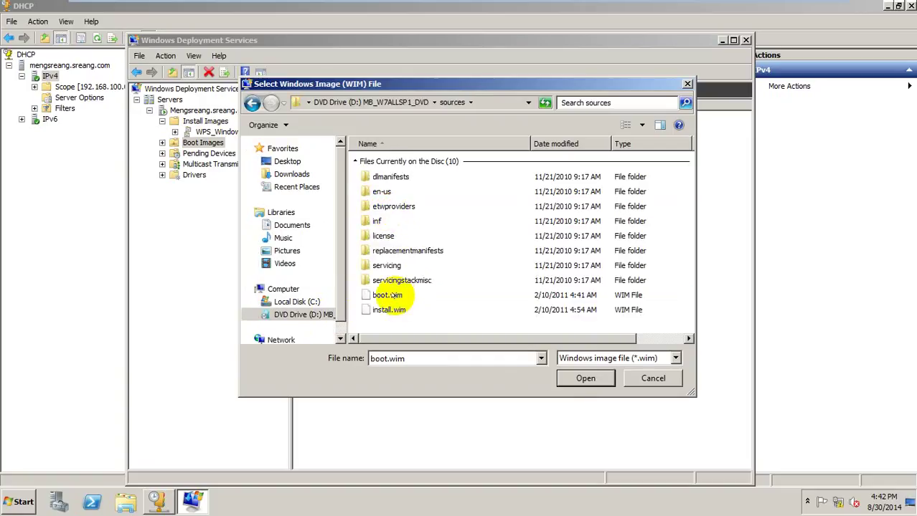
click(391, 296)
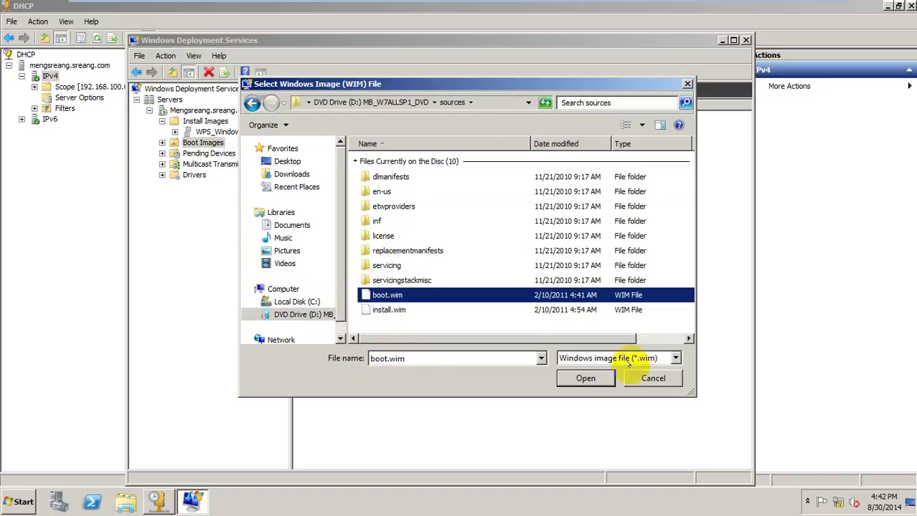
click(596, 379)
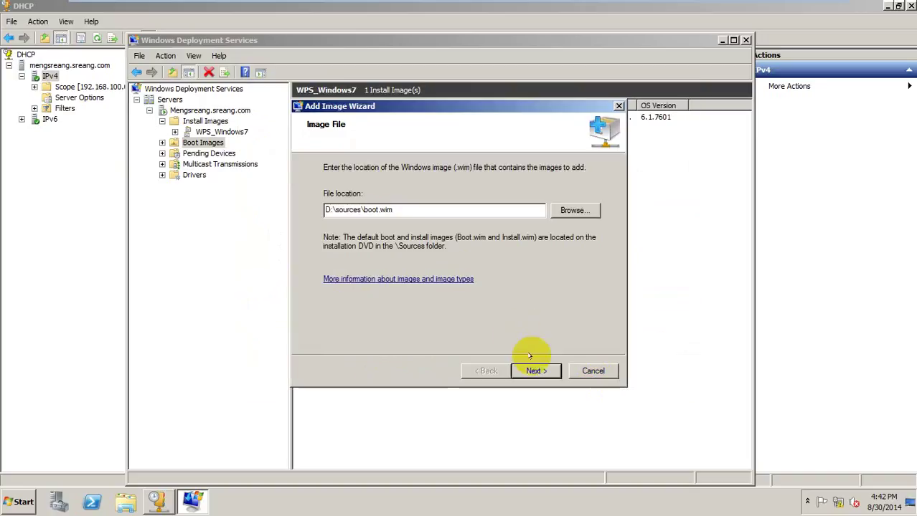
Step: Keep the default name and description, Microsoft Windows Setup (x86), and complete adding the boot image to the server
click(532, 370)
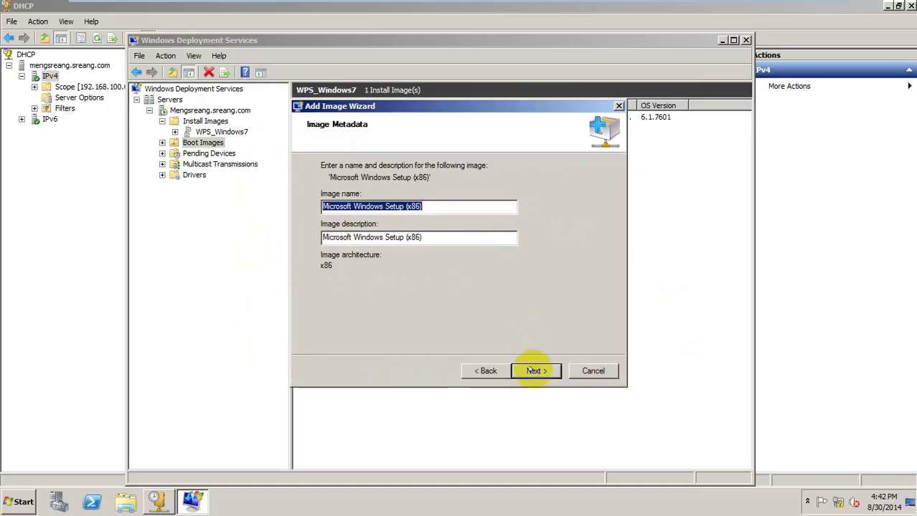
click(532, 370)
click(531, 371)
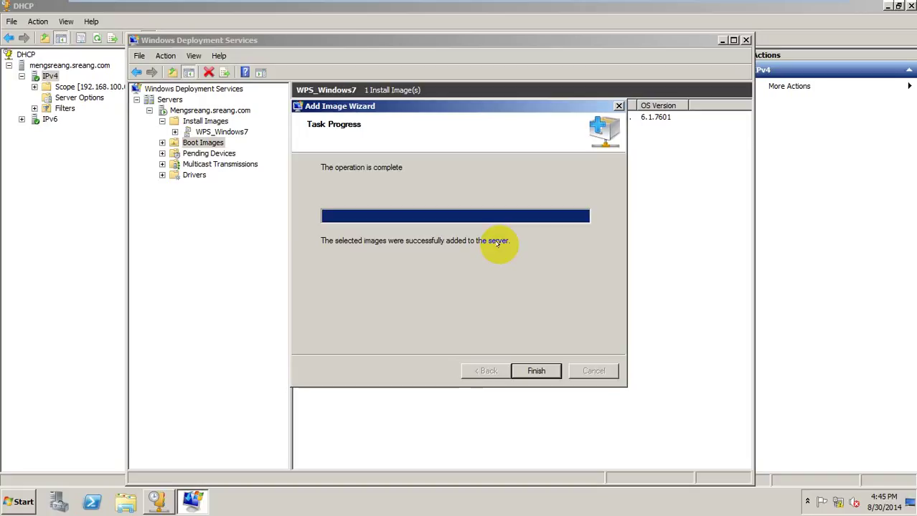
click(531, 372)
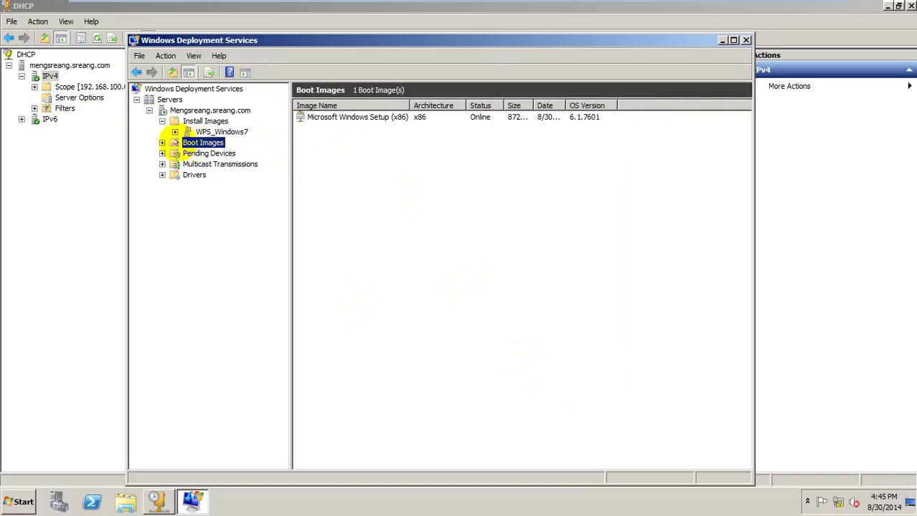
Step: Examine the boot image's properties and the WPS_Windows7 install image group, taking the virtual machine out of full screen
click(162, 142)
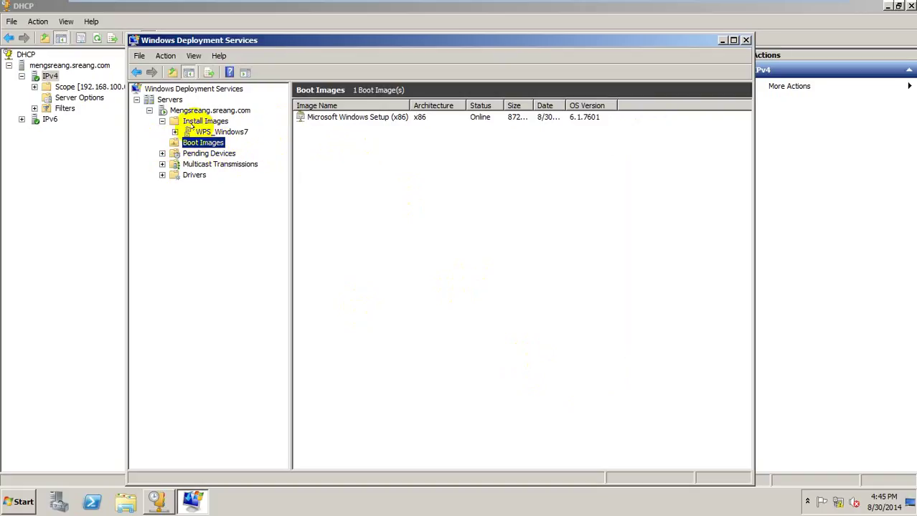
click(224, 132)
click(206, 121)
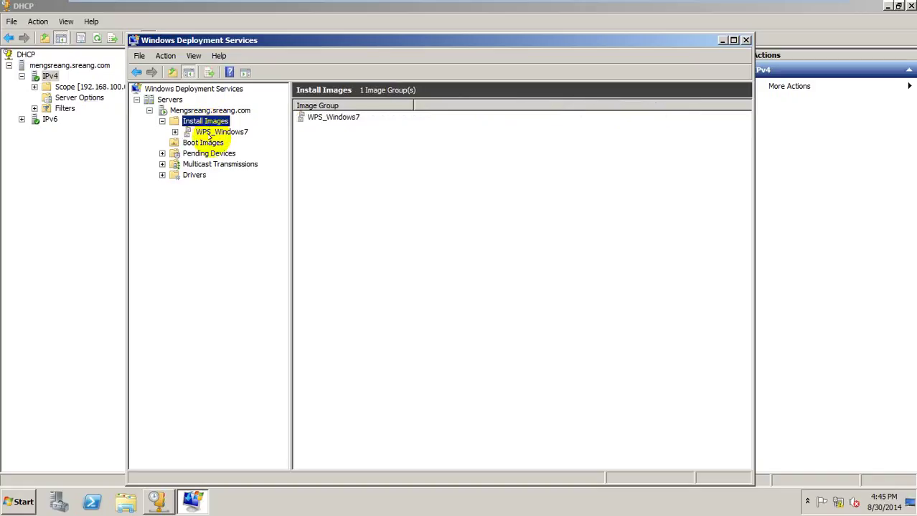
click(207, 142)
key(ctrl+alt+Return)
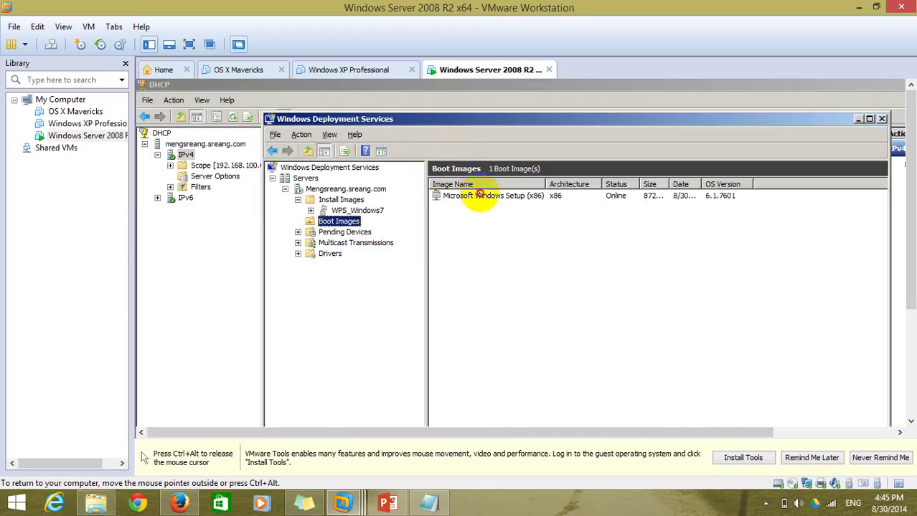
double_click(477, 195)
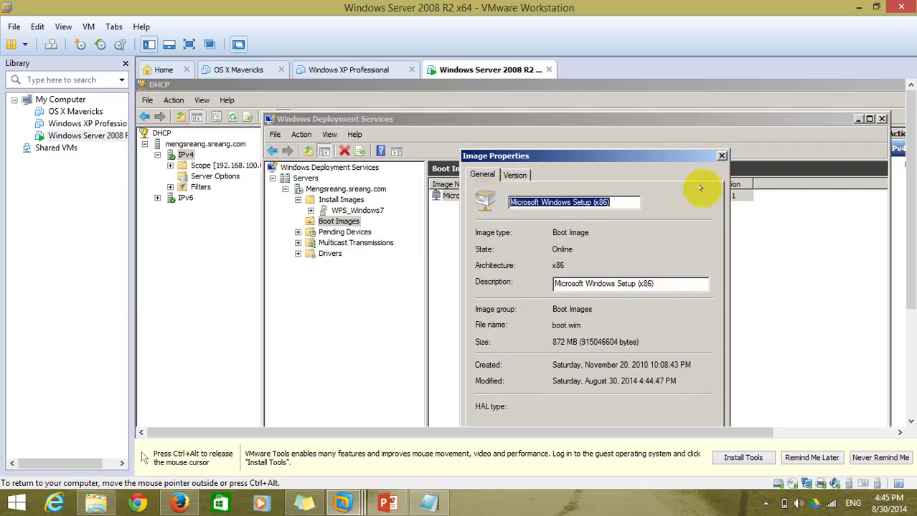
click(722, 156)
click(355, 210)
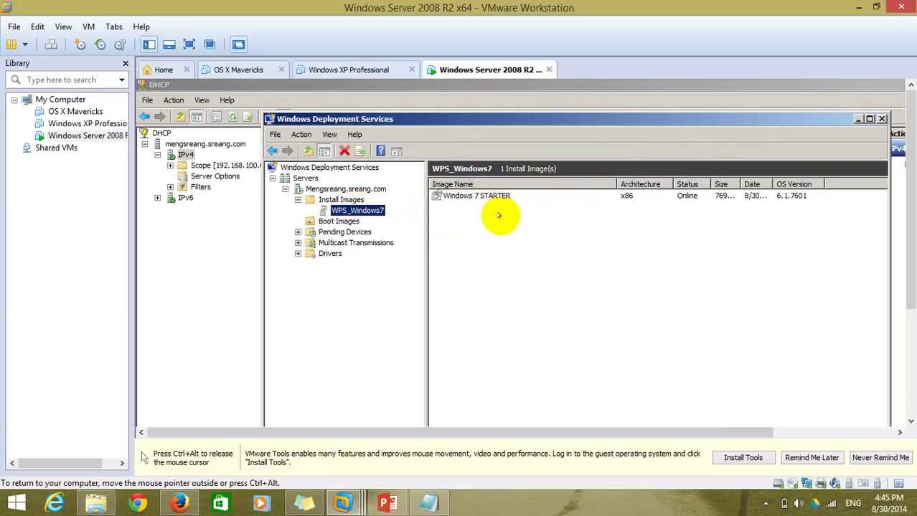
Step: Switch to Notepad and write "Now it time to boot by Network on Windows Deployment Service" on the empty last bullet
click(428, 502)
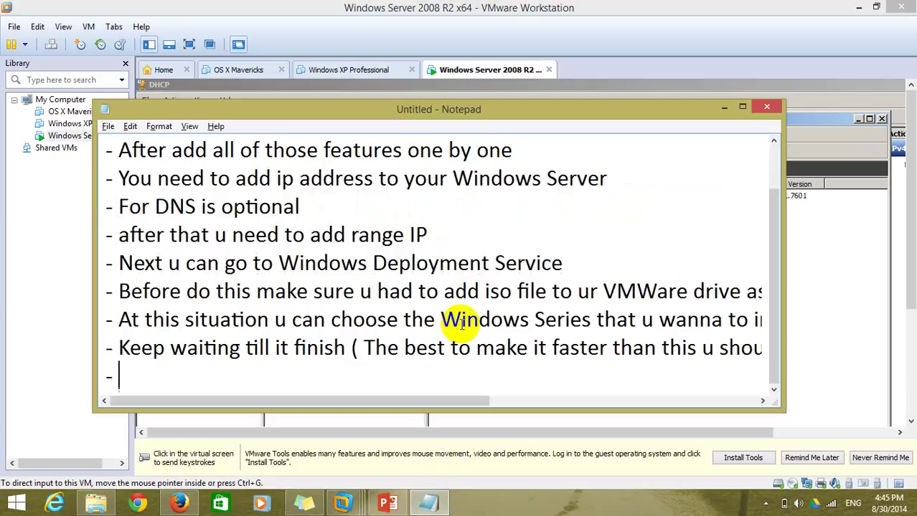
text(Now it )
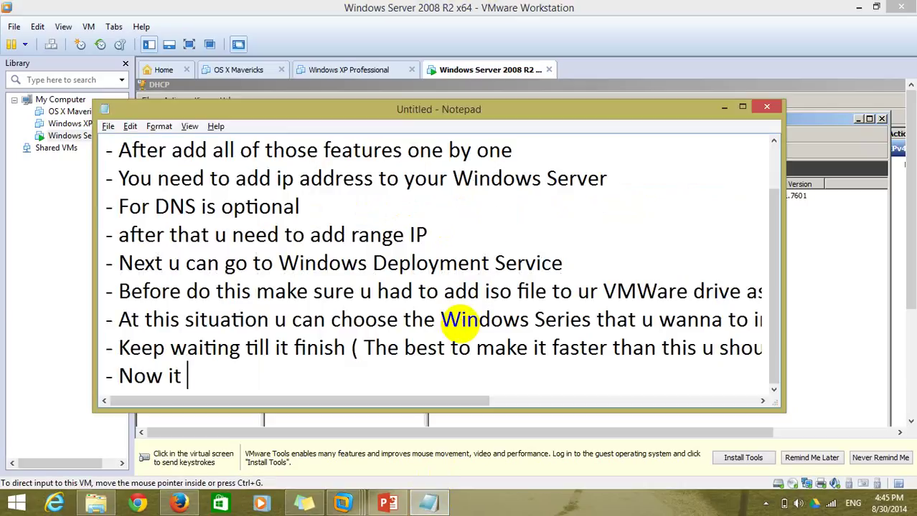
text(time )
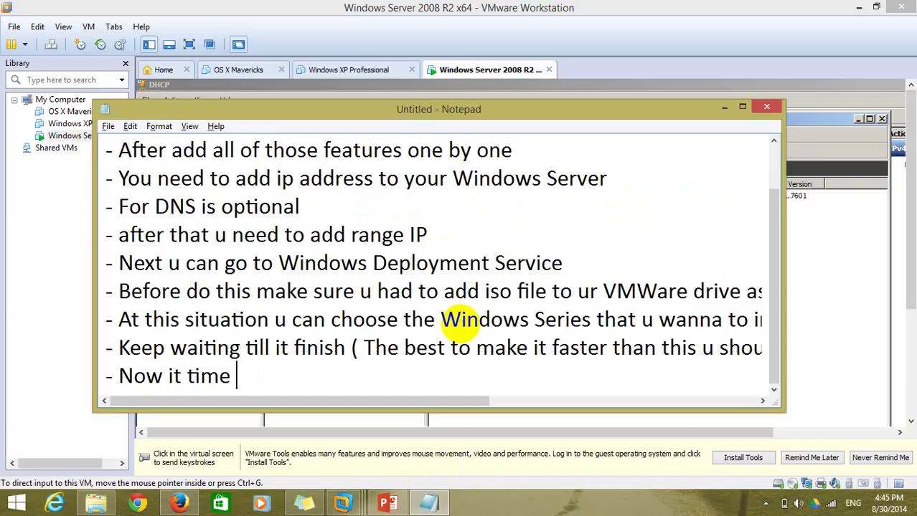
text(to bp)
key(BackSpace)
text(oot by )
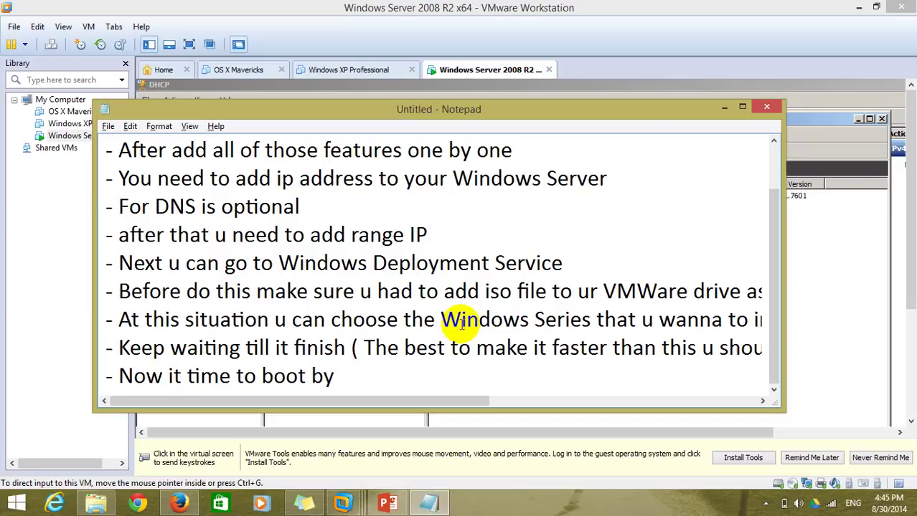
text(Networ)
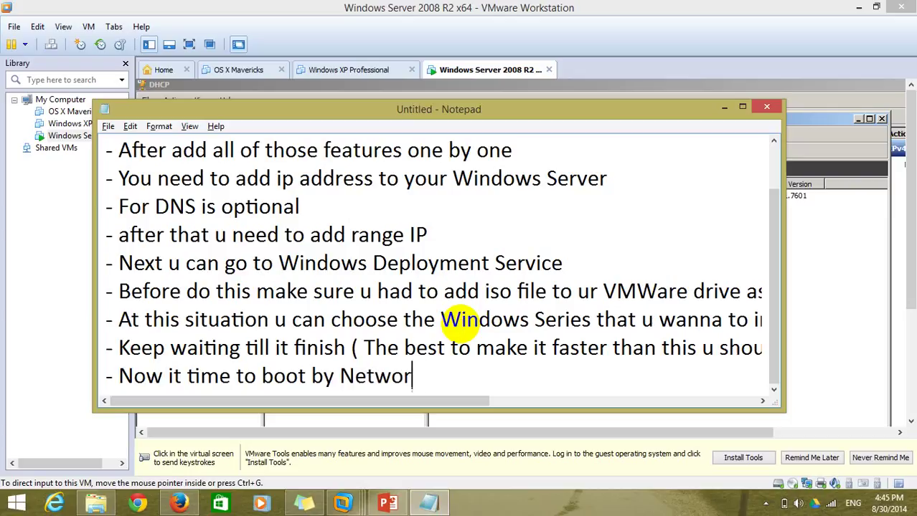
text(k on Windows )
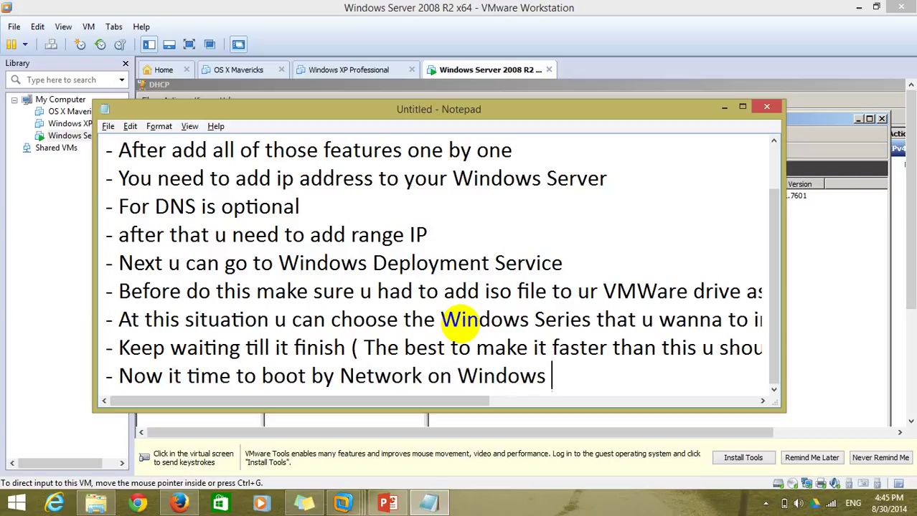
text(Deploy)
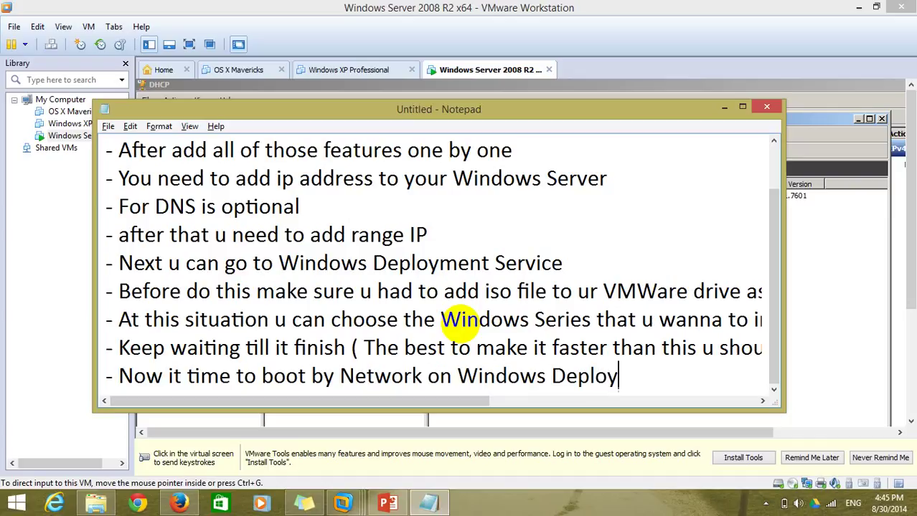
text(ment Service)
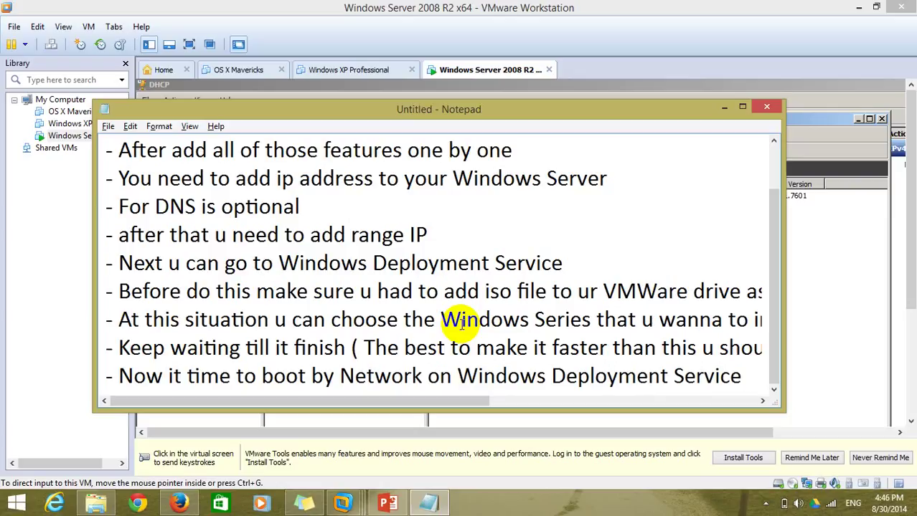
Step: Add an indented dash sub-bullet below it reading "First u need to add new Virtual Machine"
key(Return)
key(Tab)
text(- Firts a)
key(BackSpace)
key(BackSpace)
key(BackSpace)
key(BackSpace)
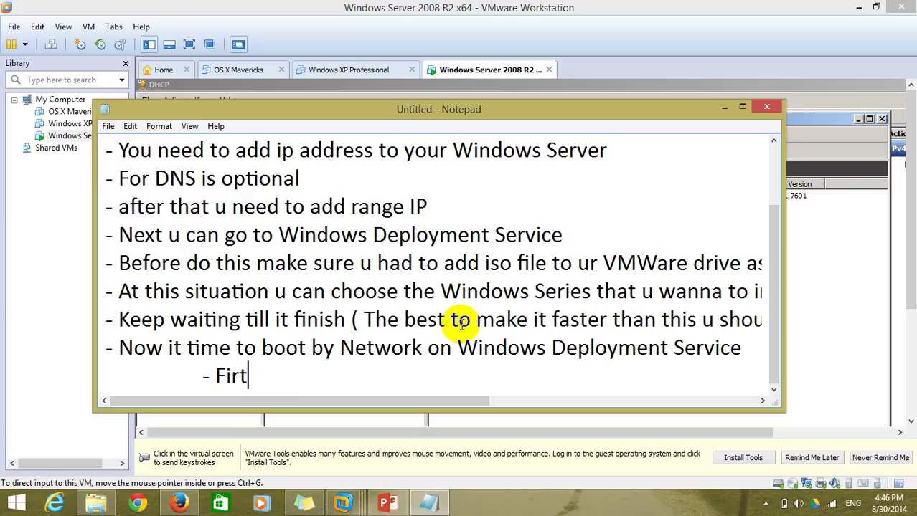
text(st u need )
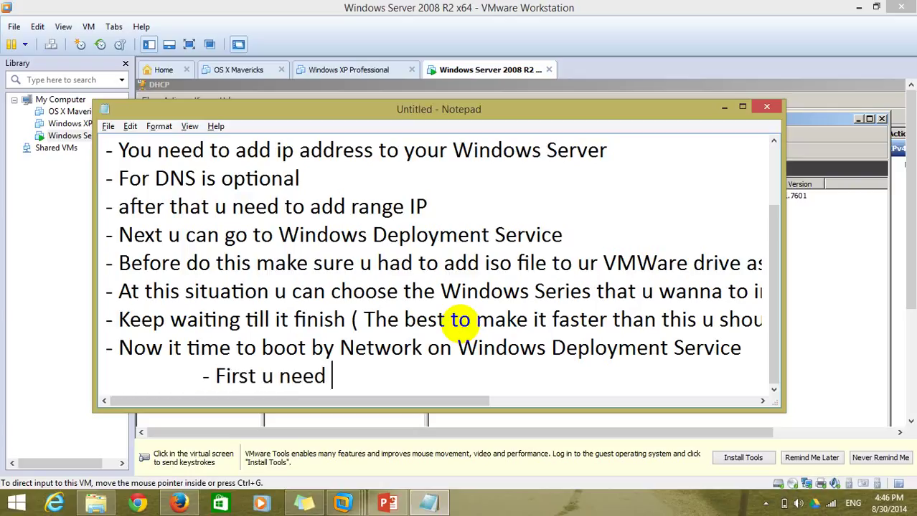
text(to add neew)
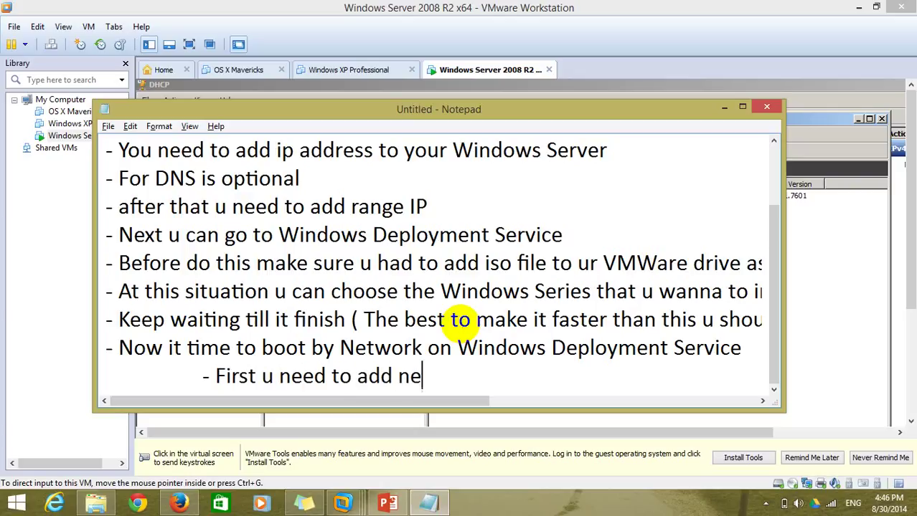
key(BackSpace)
key(BackSpace)
text(w Virtual )
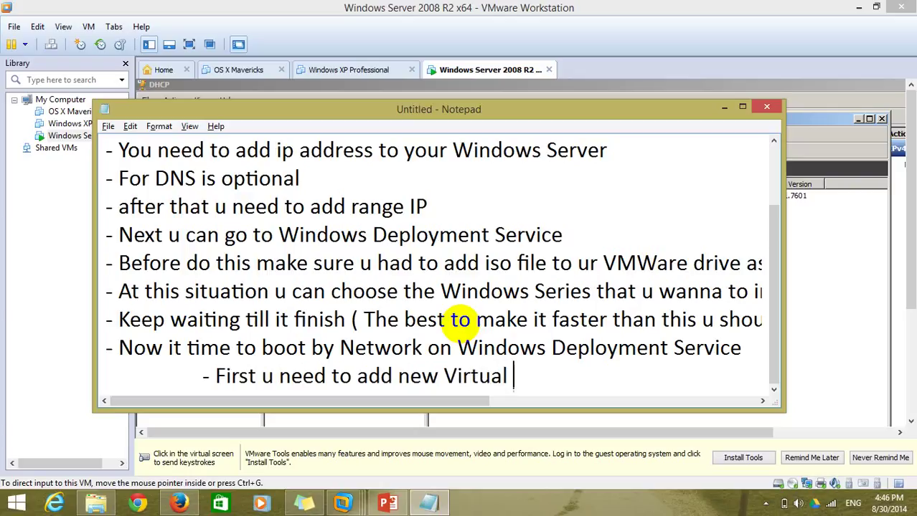
text(Machine)
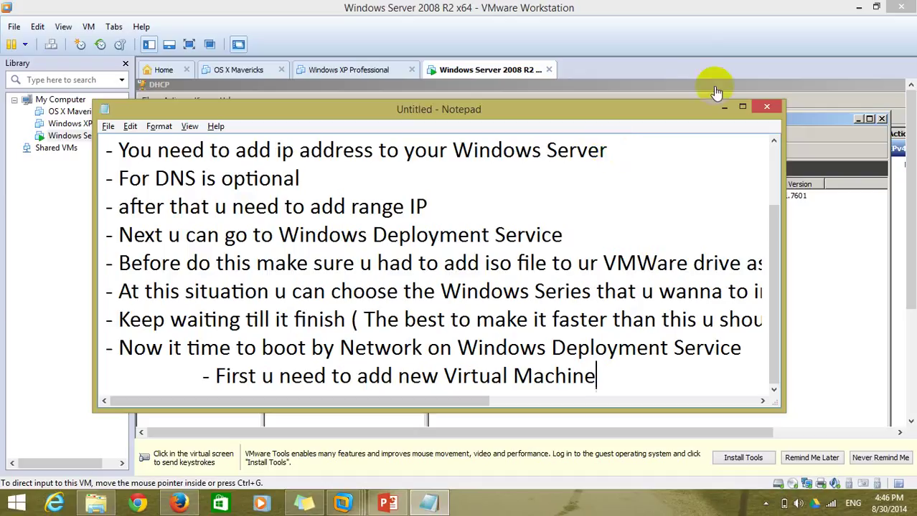
Step: Switch to VMware Workstation and start creating a new virtual machine from its home page with the Typical configuration
click(611, 67)
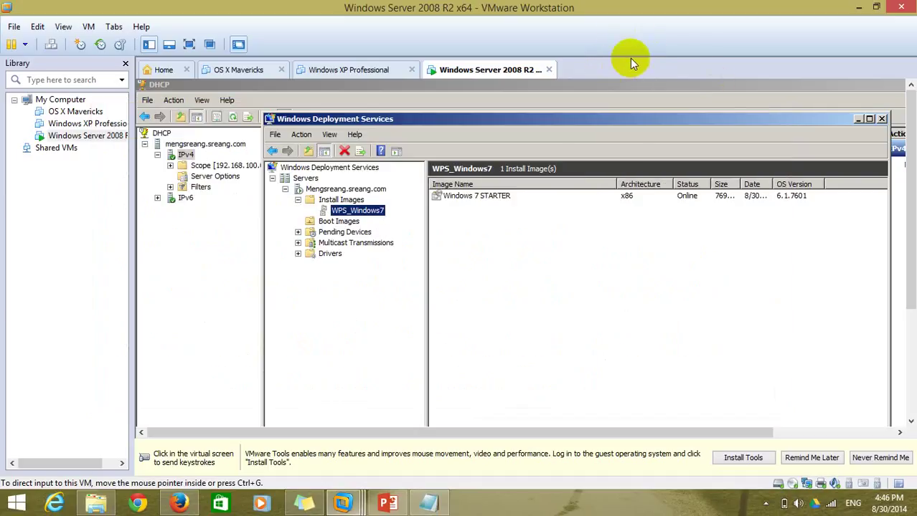
click(162, 69)
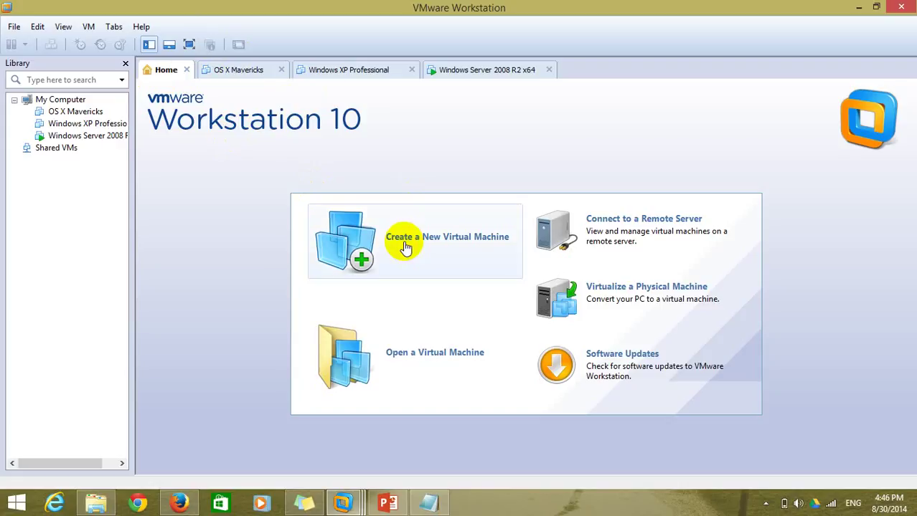
click(405, 246)
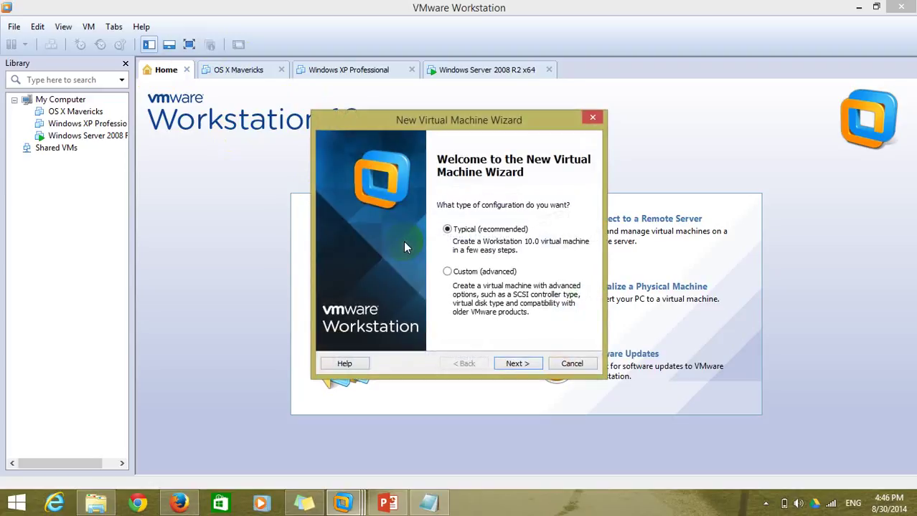
click(467, 274)
click(459, 231)
click(539, 362)
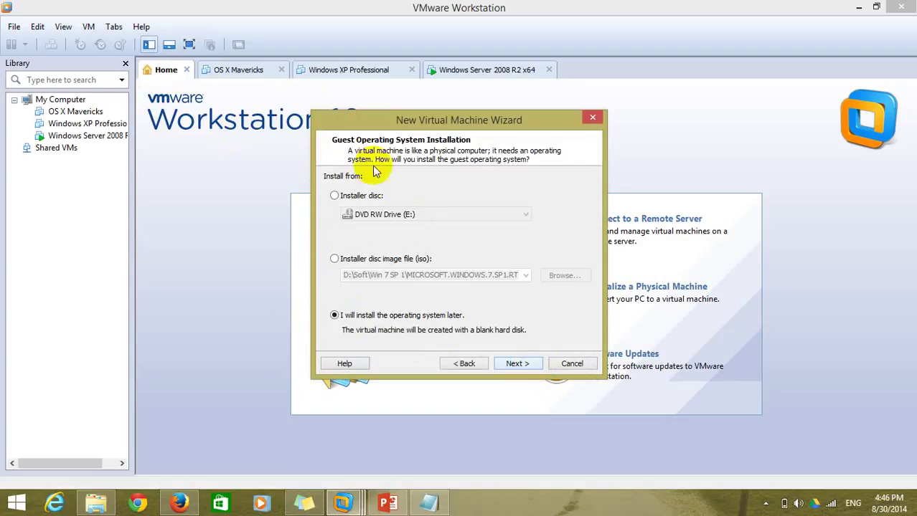
Step: Set the guest operating system to be installed later on a blank hard disk and continue to the guest system selection
click(371, 196)
click(372, 260)
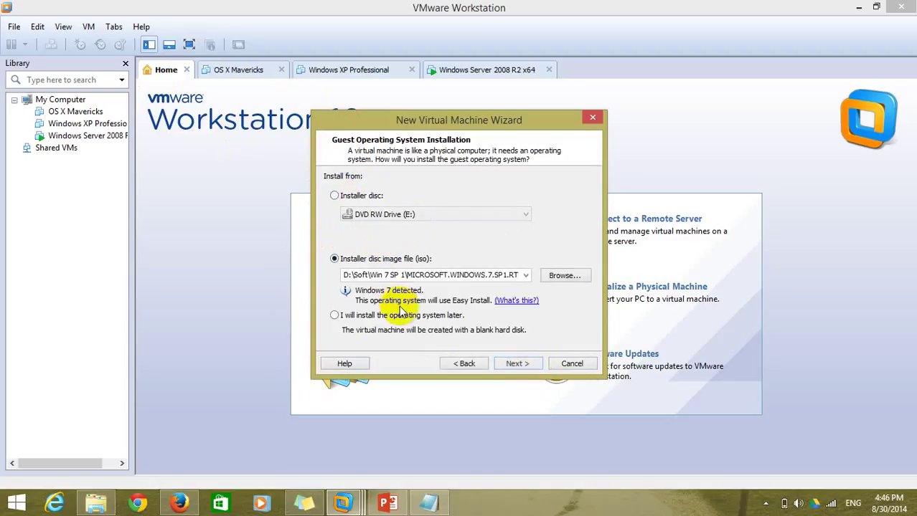
click(400, 316)
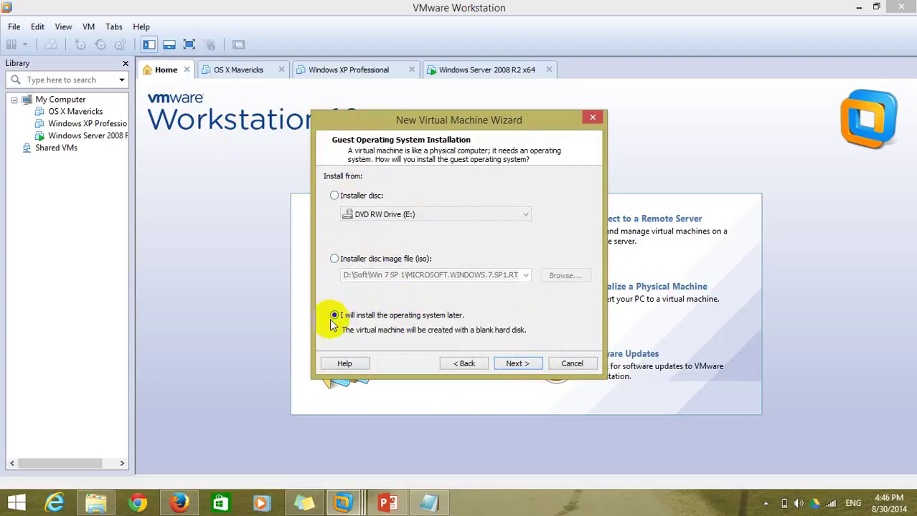
click(514, 362)
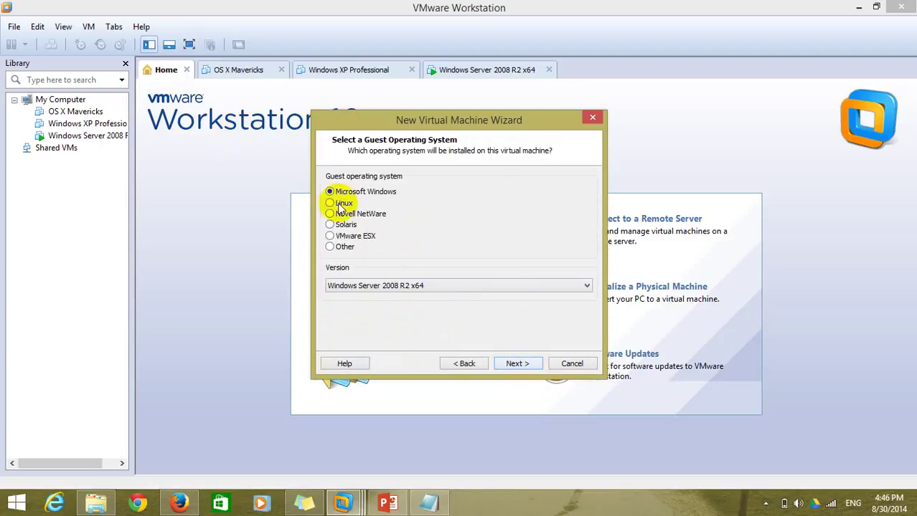
Step: Set the guest operating system version to Windows 7 and continue to naming the virtual machine
click(415, 286)
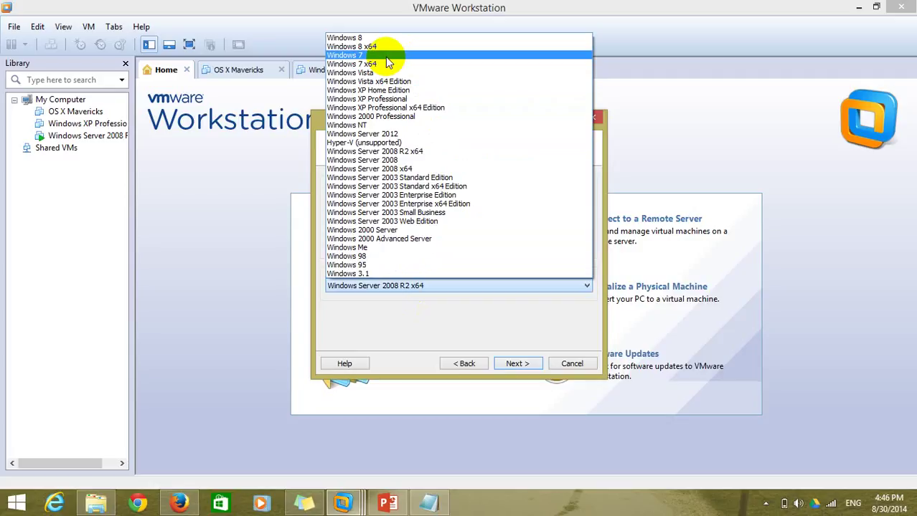
click(385, 57)
click(441, 287)
click(440, 286)
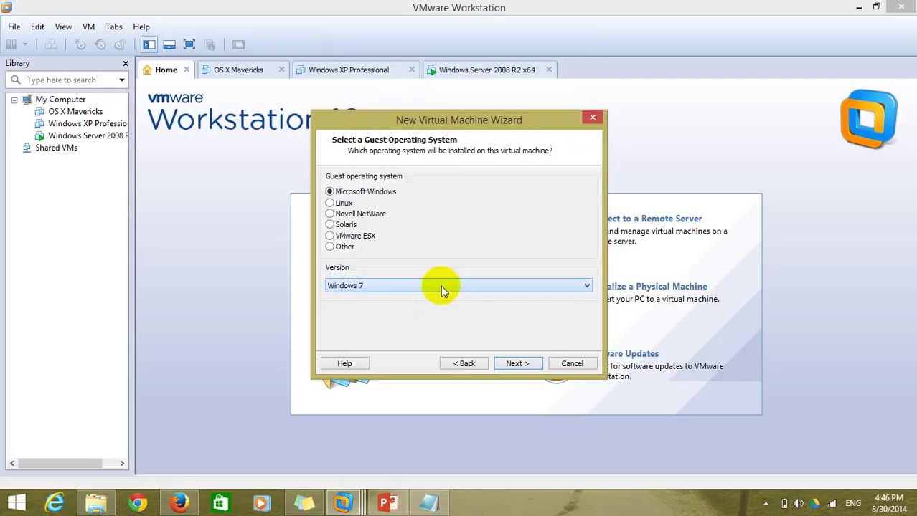
click(517, 363)
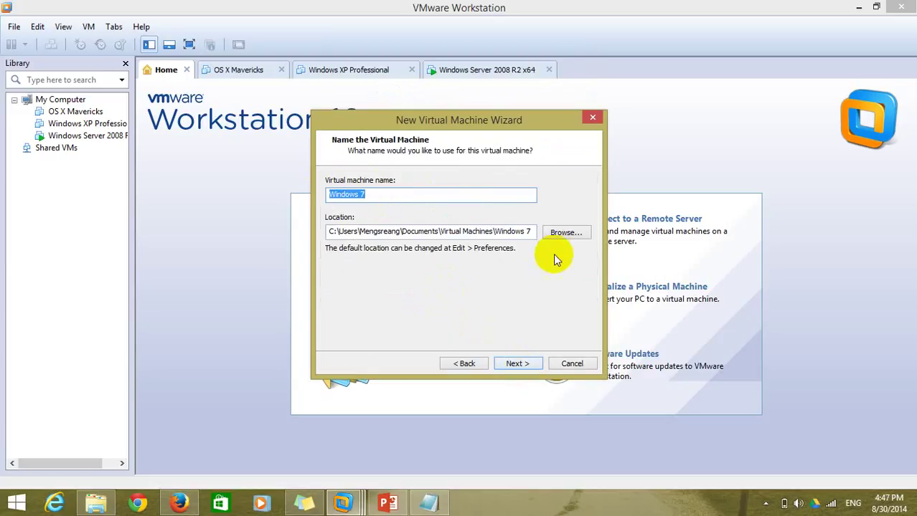
Step: Create the virtual machine with the name Windows 7, the default location and a 60 GB disk split into multiple files
click(561, 232)
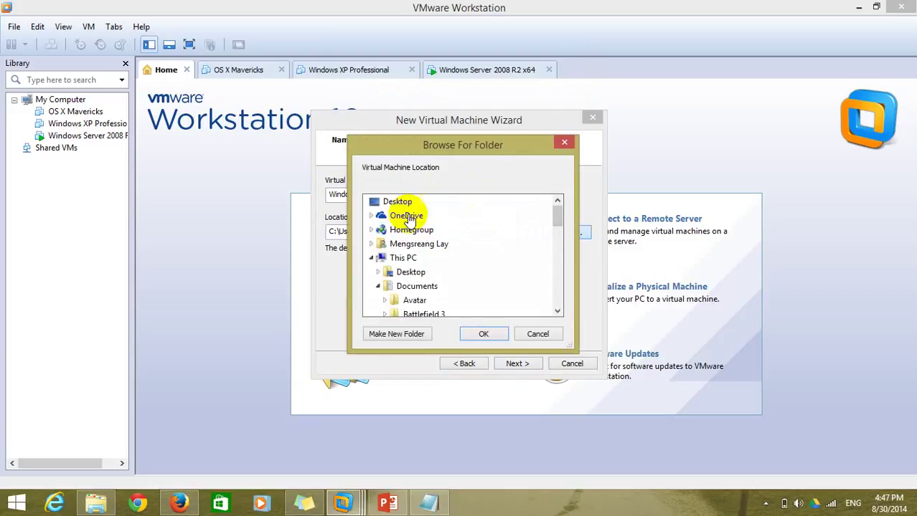
click(537, 335)
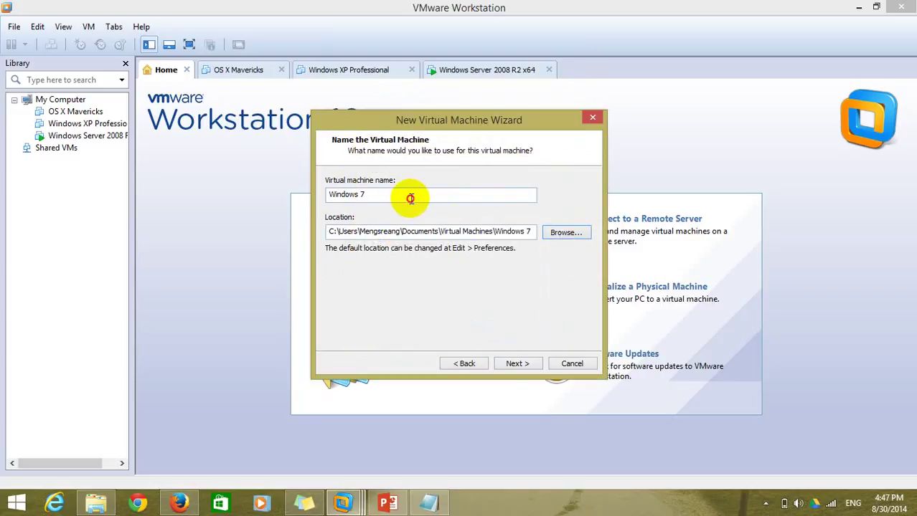
click(500, 364)
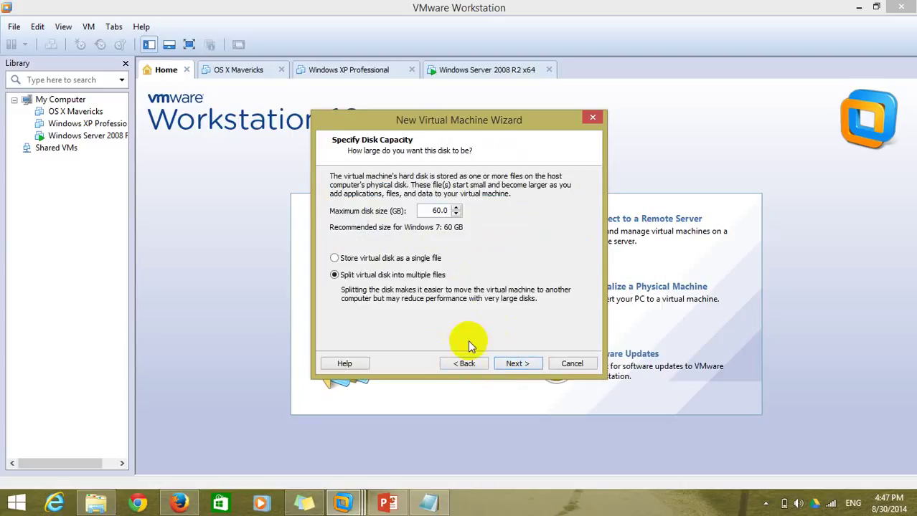
click(503, 364)
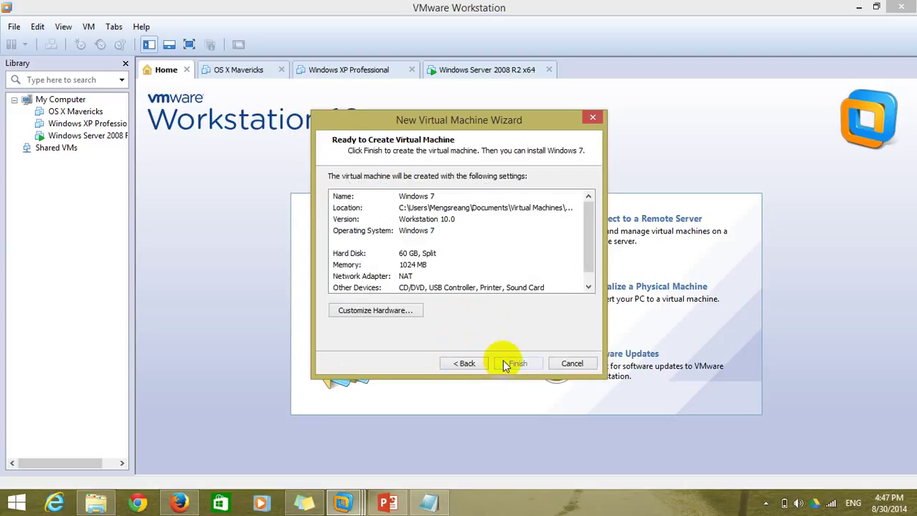
click(502, 363)
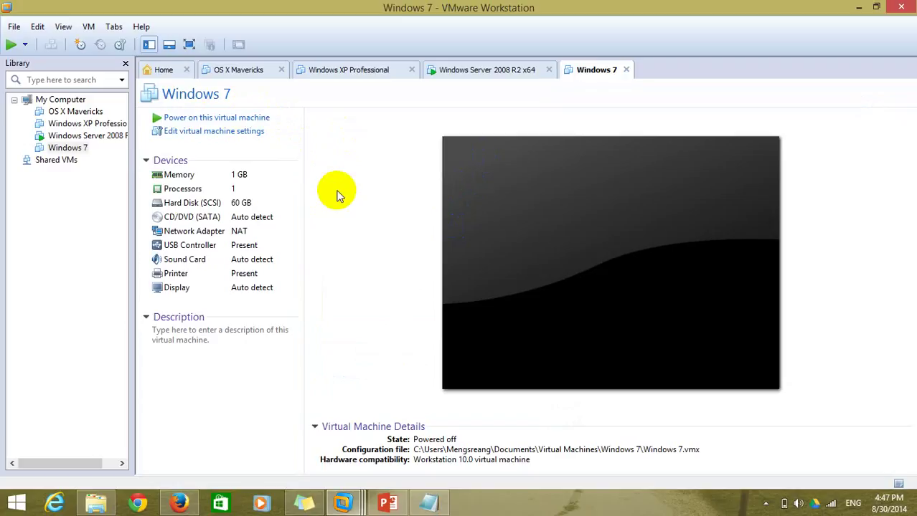
Step: Switch to Notepad and add an indented sub-bullet reading "Before start the new vitual machine I want to warm u don't forget to press F12"
click(429, 504)
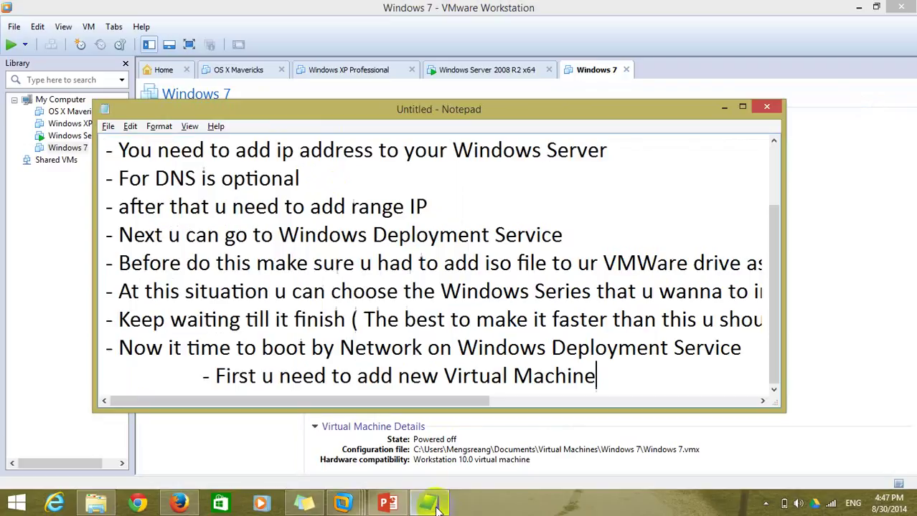
key(Return)
key(Tab)
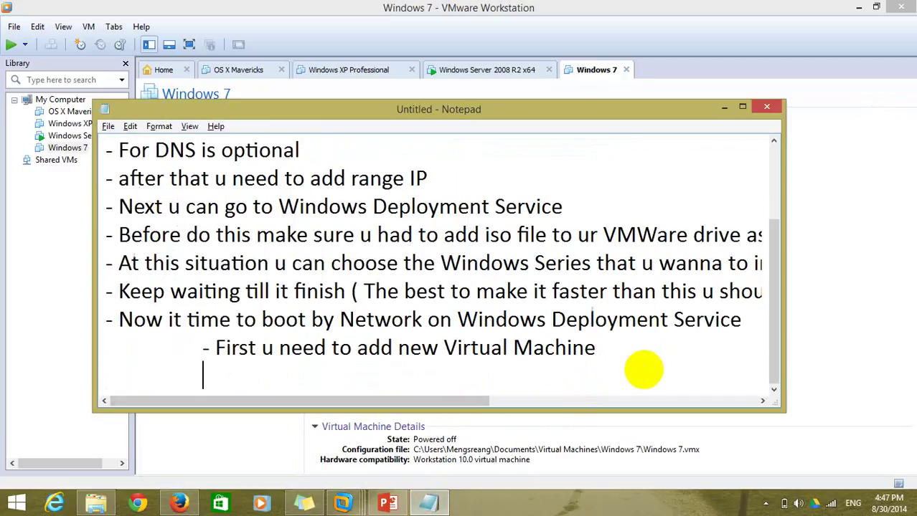
text(- Before)
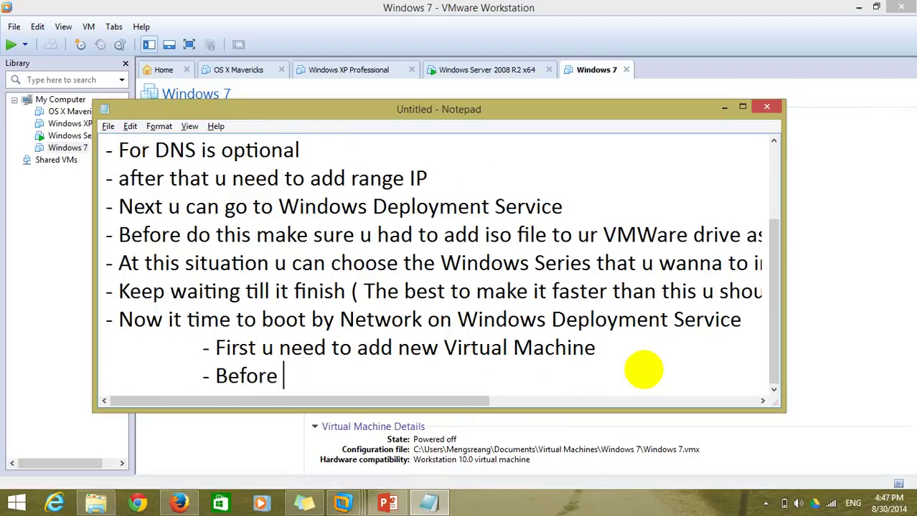
text( start)
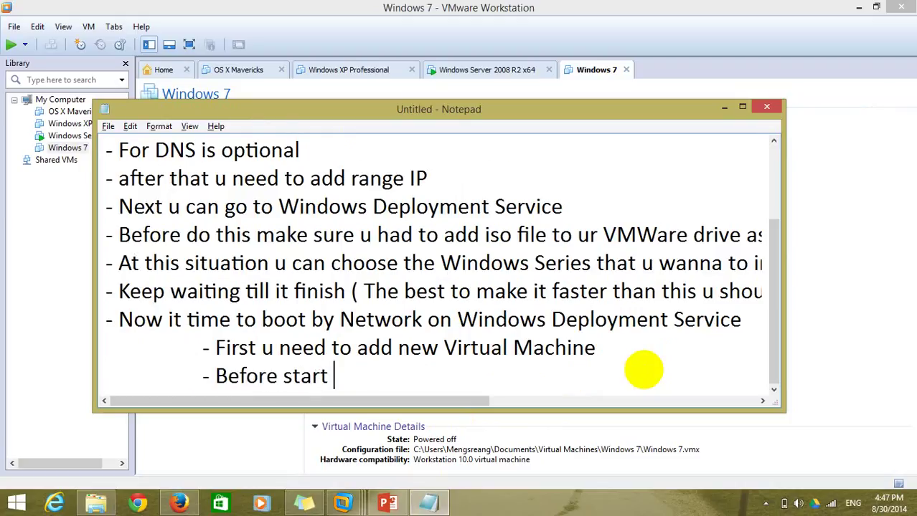
text( the new vitual )
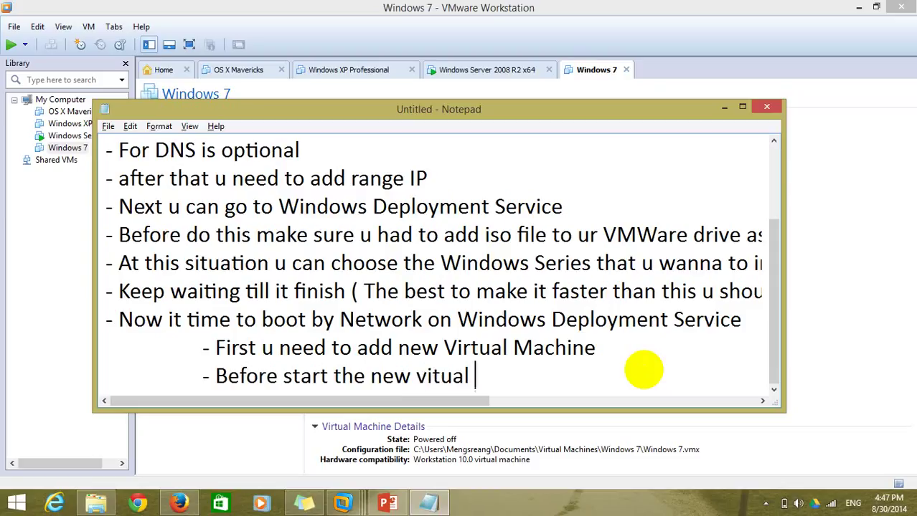
text(machine )
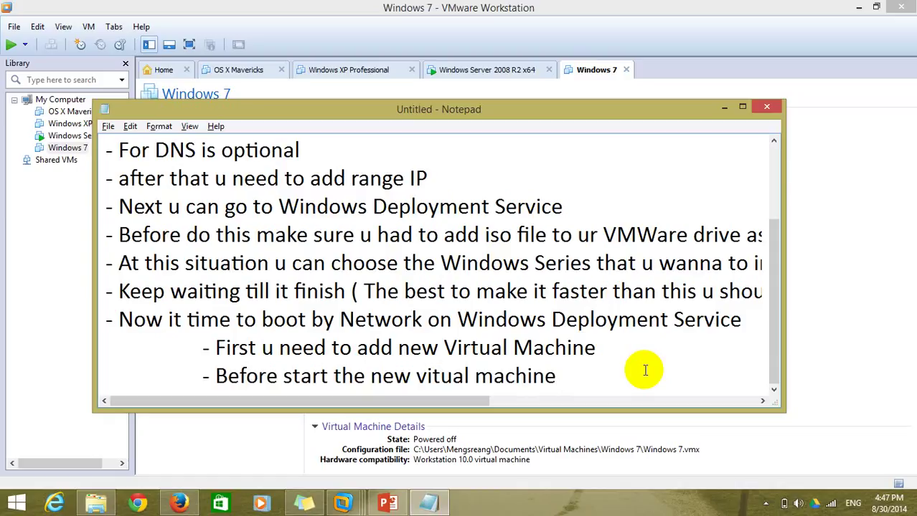
text(I wan)
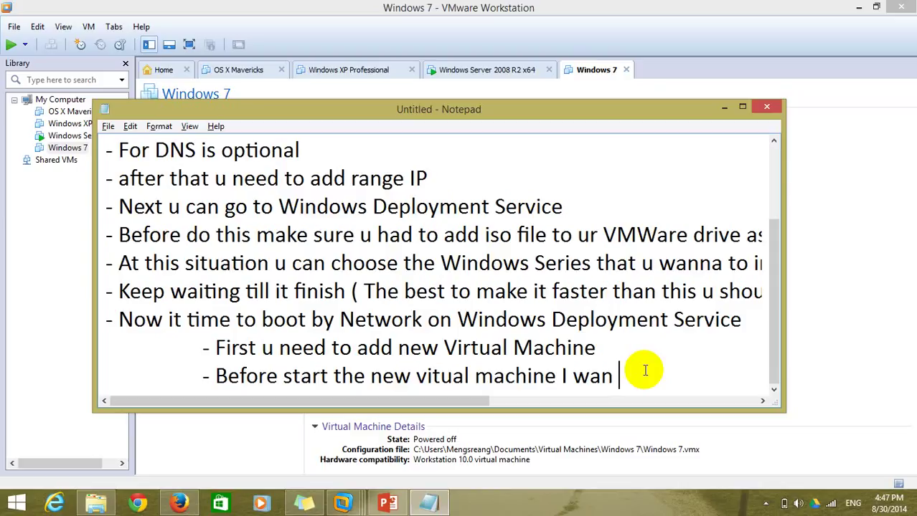
text(t to warm u )
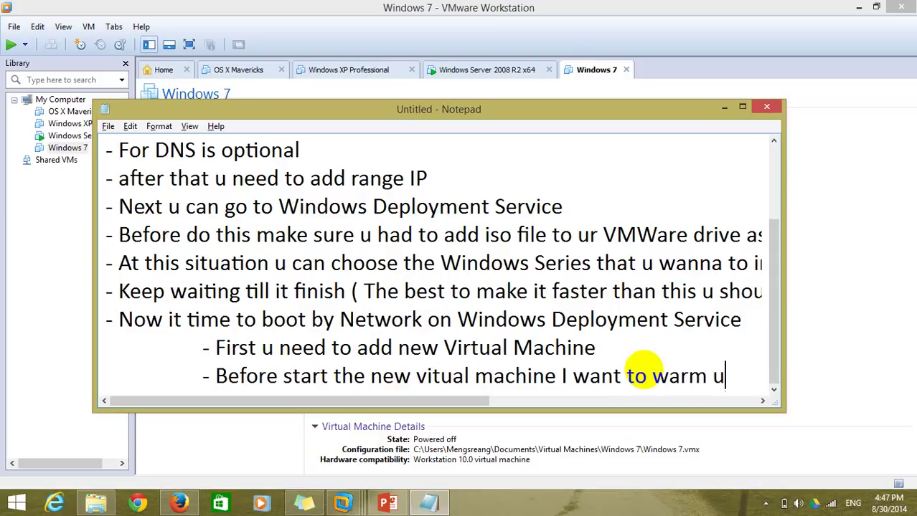
text(don)
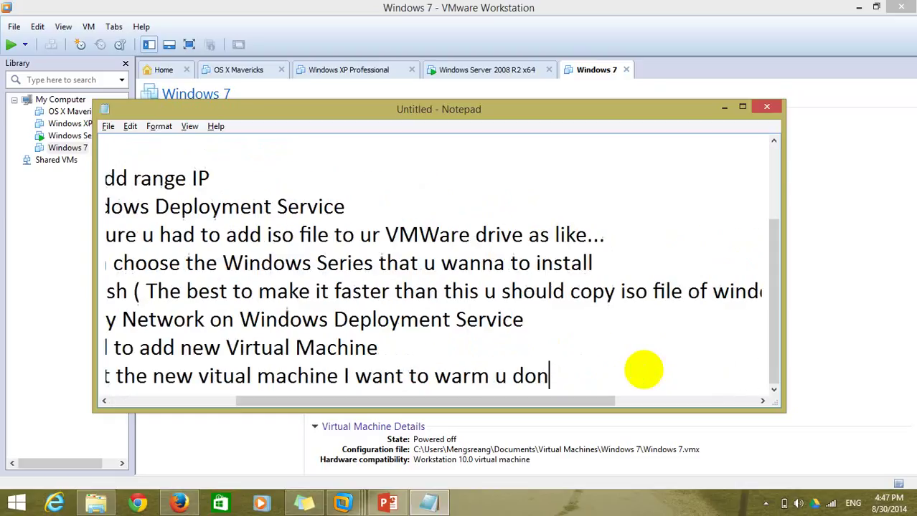
text('t forget)
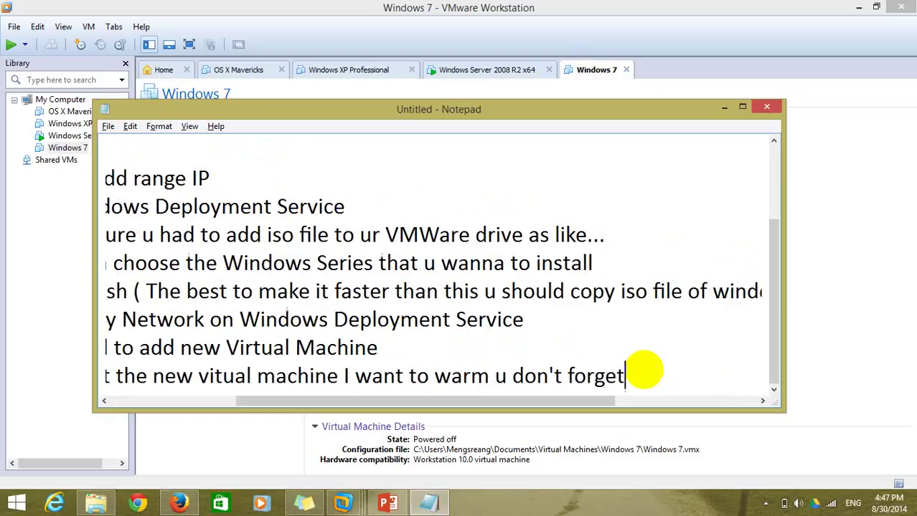
text( to press)
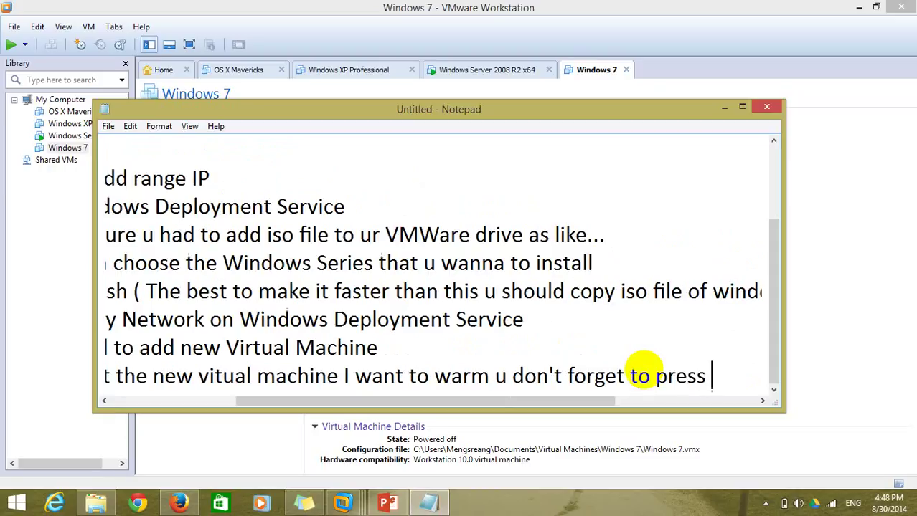
text( F12 )
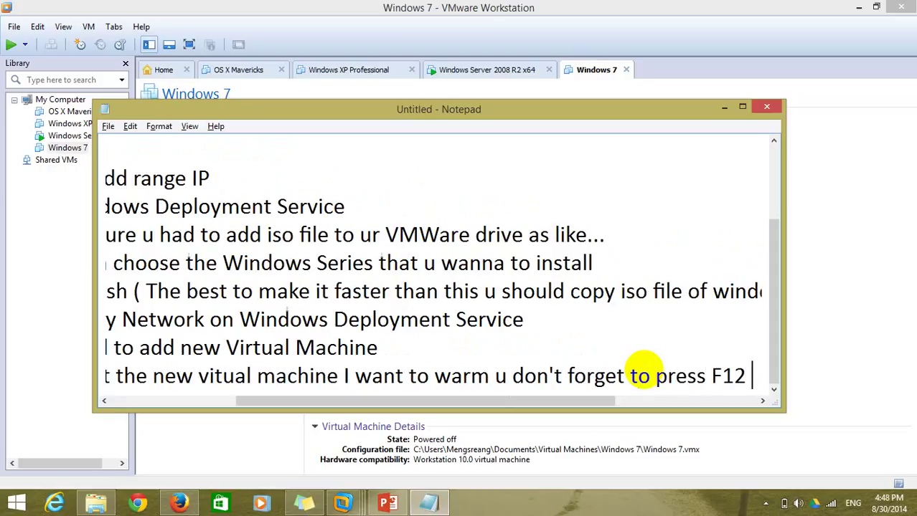
Step: Complete the sub-bullet with "on Keyboard while it booting at Blank screen" and start a new line below it
text(on K)
text(yboa)
key(BackSpace)
key(BackSpace)
key(BackSpace)
key(BackSpace)
text(w)
key(BackSpace)
text(eyboard)
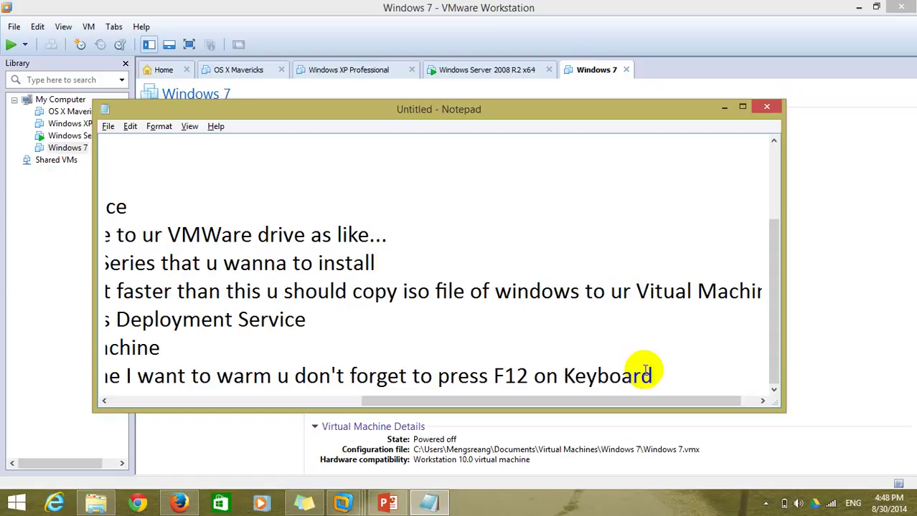
text( whne)
key(BackSpace)
key(BackSpace)
text(ile )
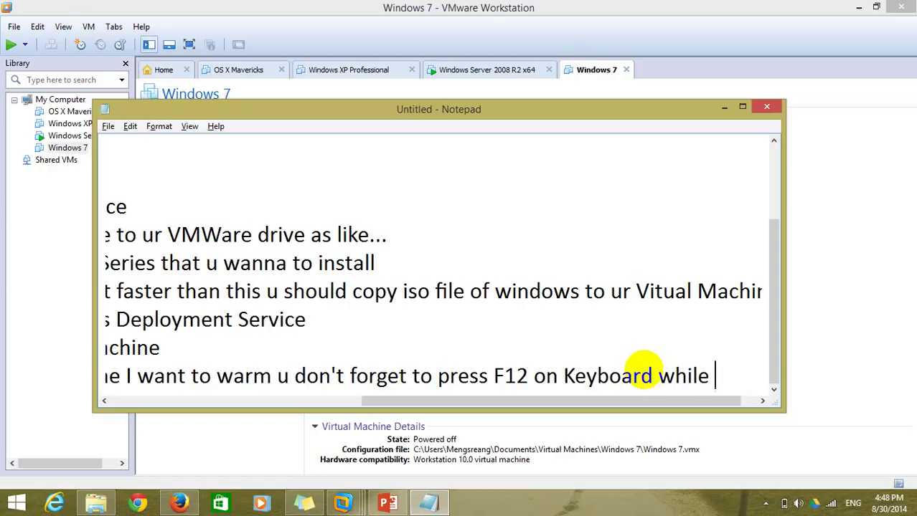
text(it boo)
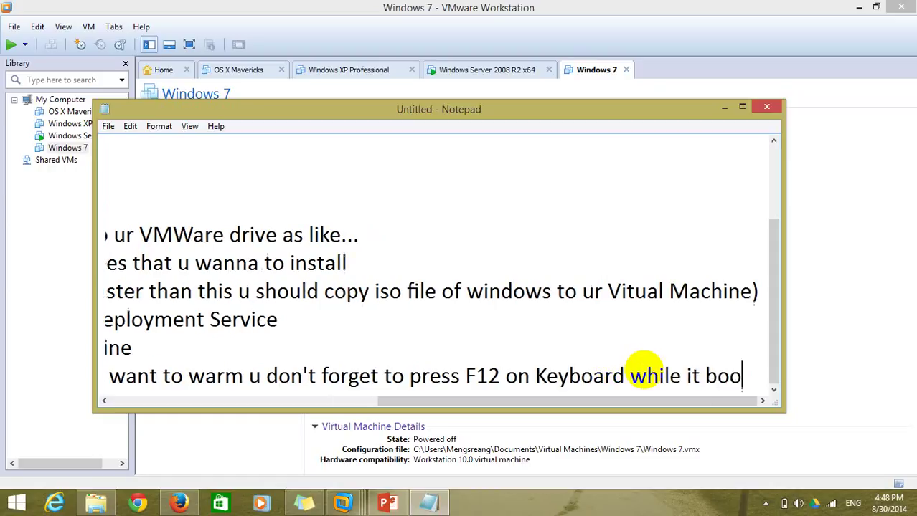
text(ting at )
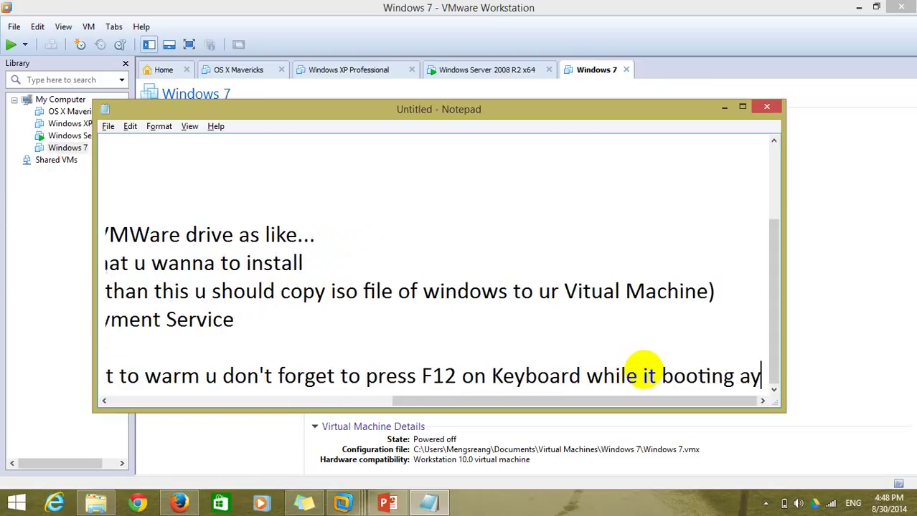
text(Blank )
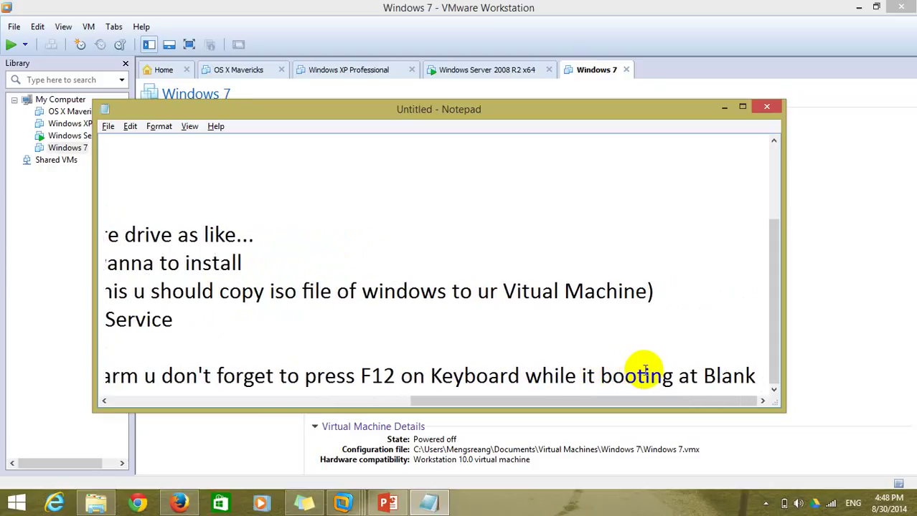
text(screen)
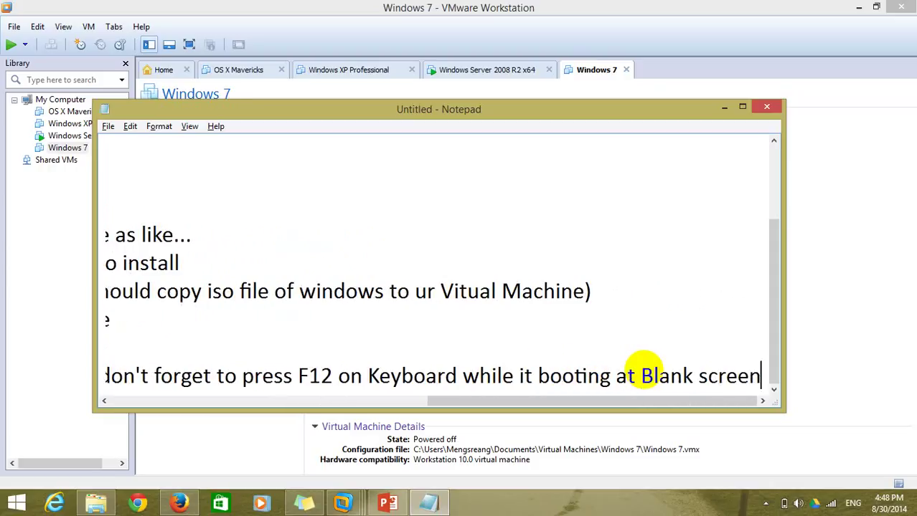
key(Return)
key(Tab)
key(Tab)
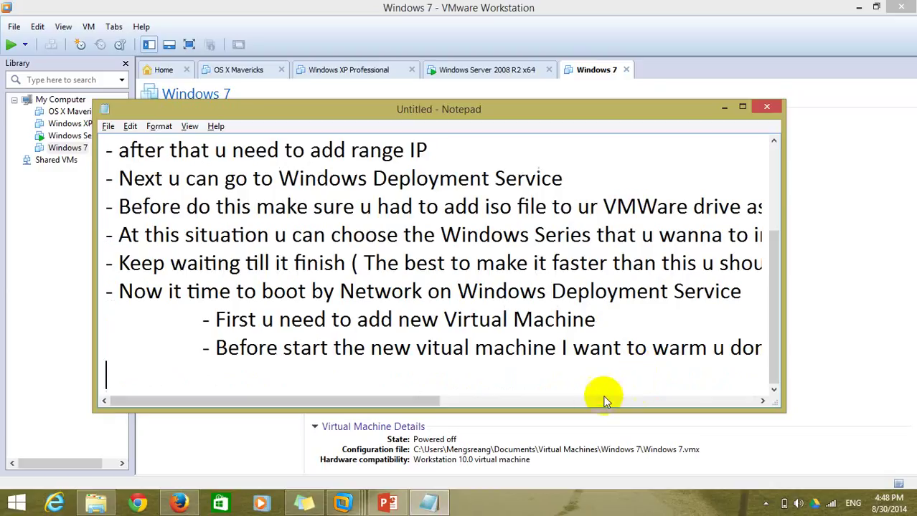
Step: Switch to VMware Workstation, power on the Windows 7 virtual machine and restart it into the network service boot
click(593, 69)
click(231, 120)
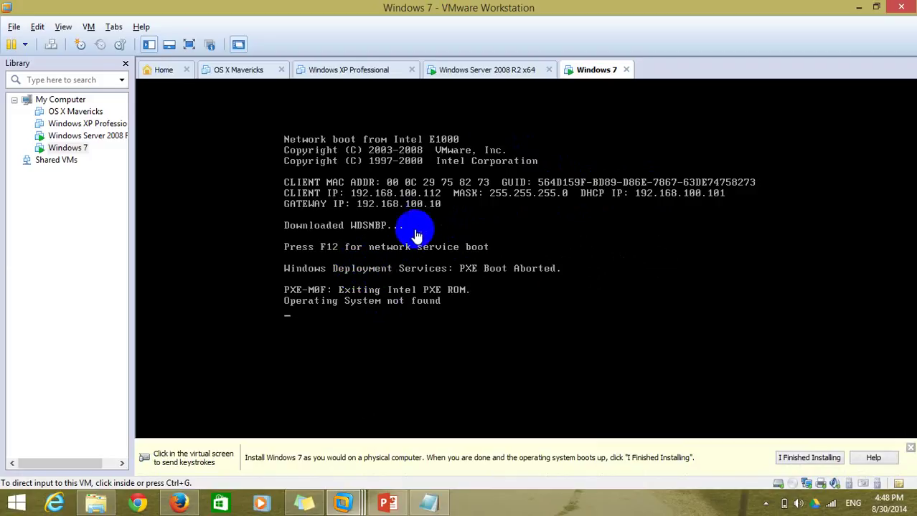
click(423, 270)
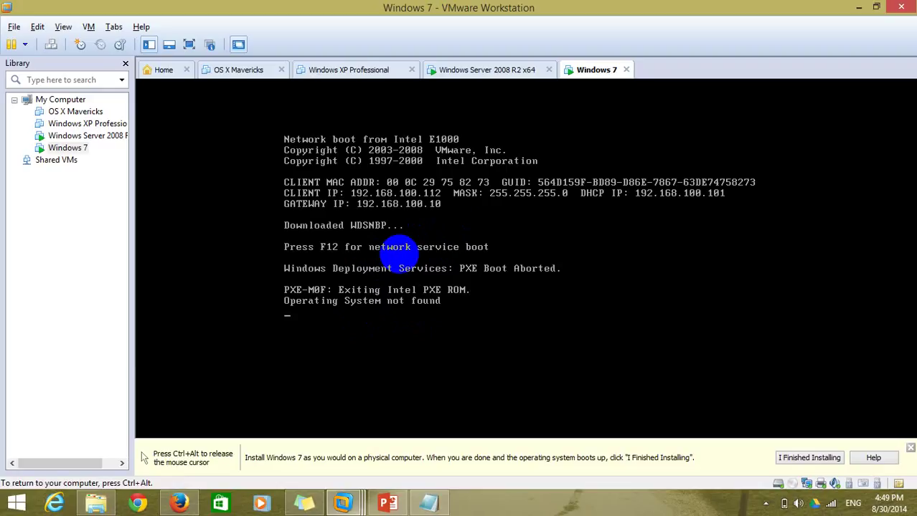
key(ctrl+alt+Insert)
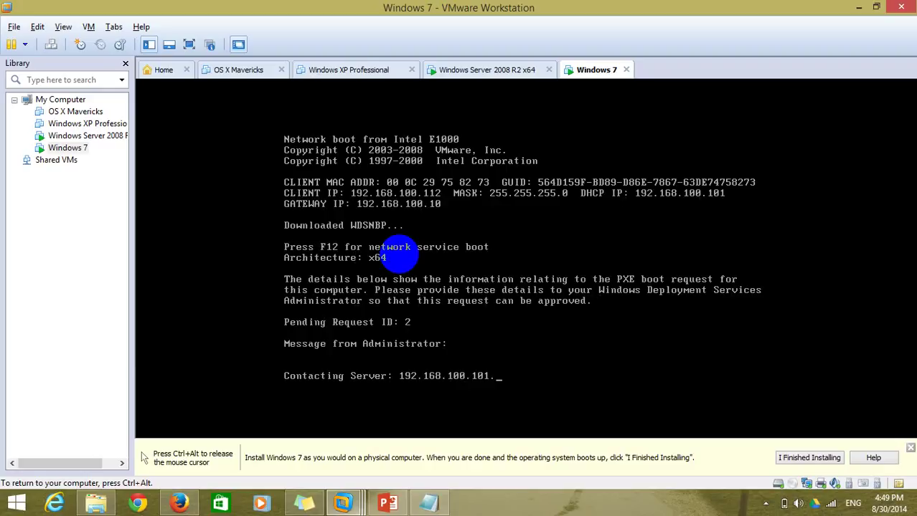
key(ctrl+alt)
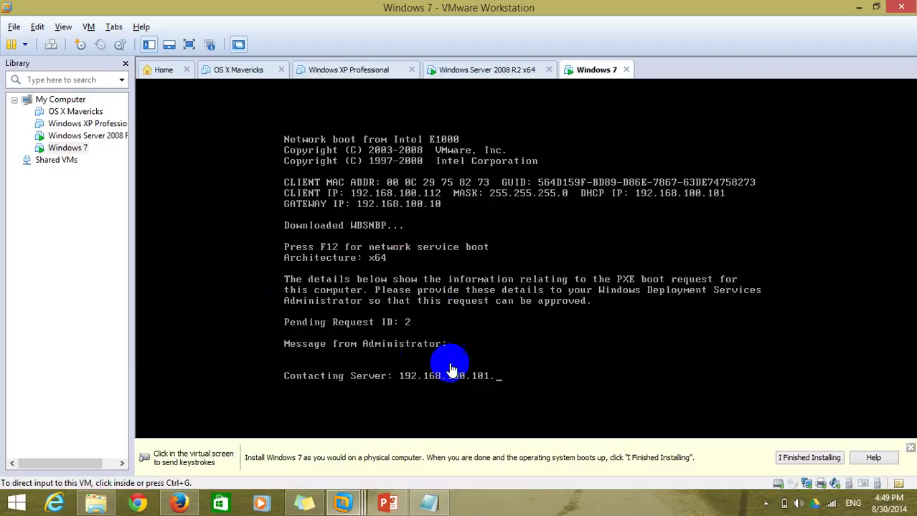
Step: On the Windows Server 2008 R2 machine, approve the pending device with request ID 2 in Windows Deployment Services
click(482, 69)
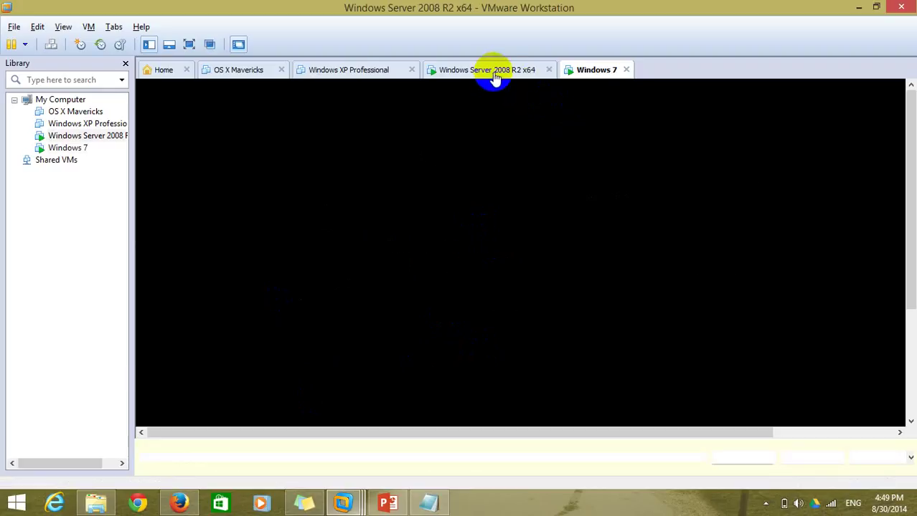
click(340, 233)
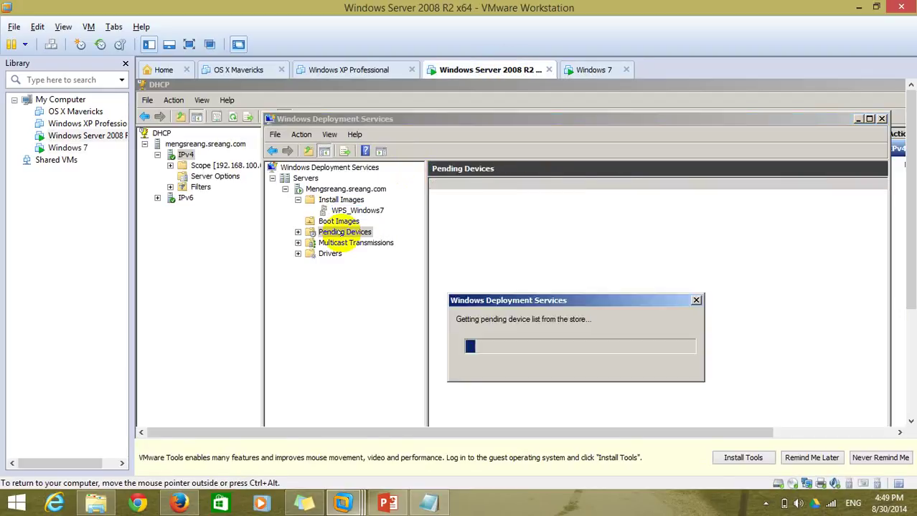
right_click(512, 197)
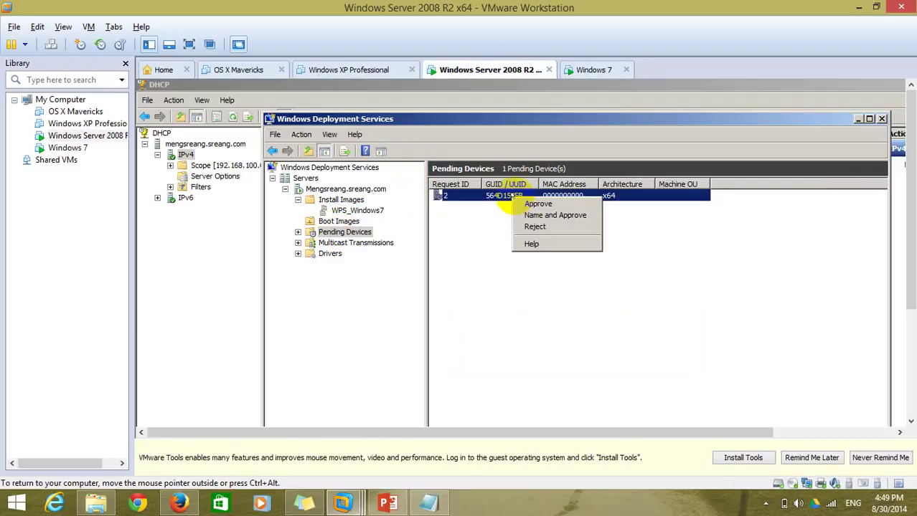
click(560, 207)
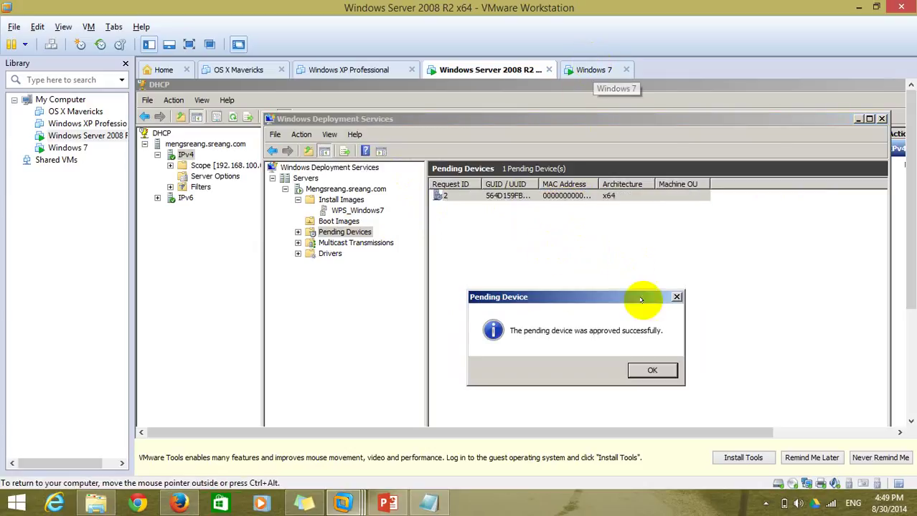
Step: Acknowledge the device approval message and bring up the Windows 7 virtual machine to watch its network boot
click(649, 368)
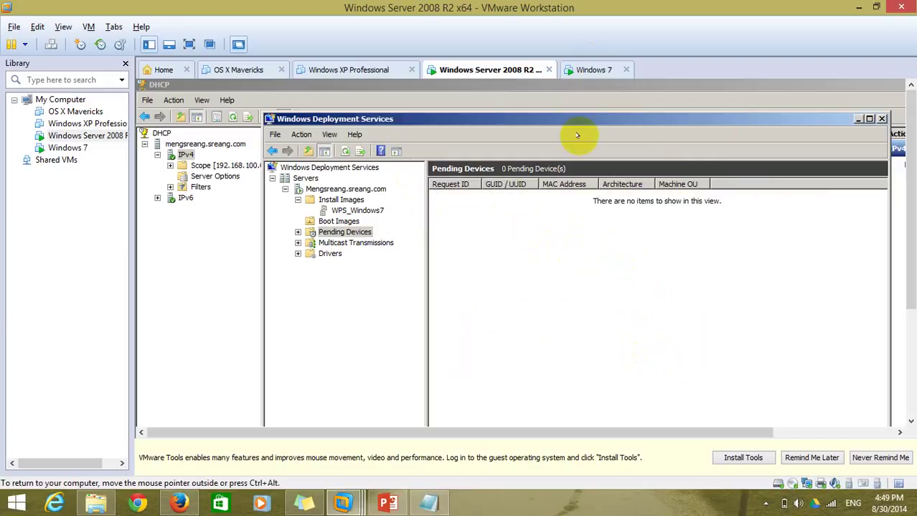
click(593, 72)
click(519, 288)
key(ctrl+alt+Return)
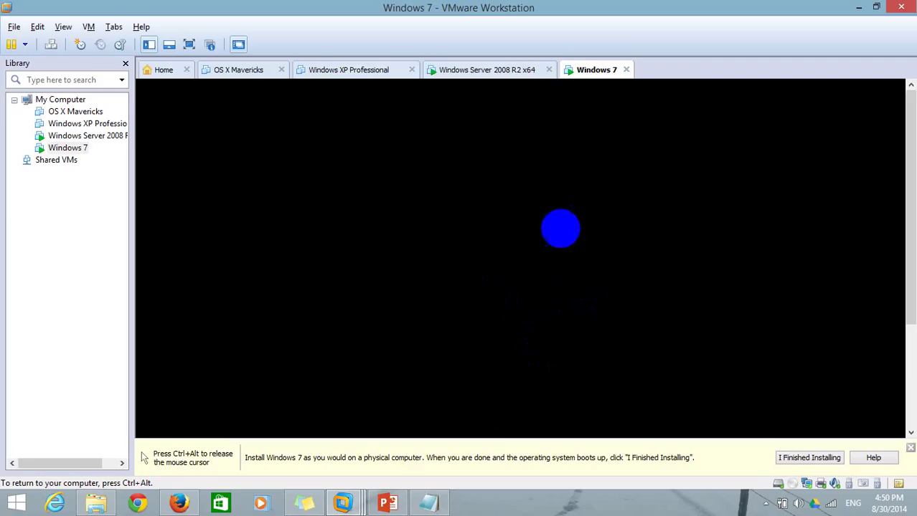
key(ctrl+alt)
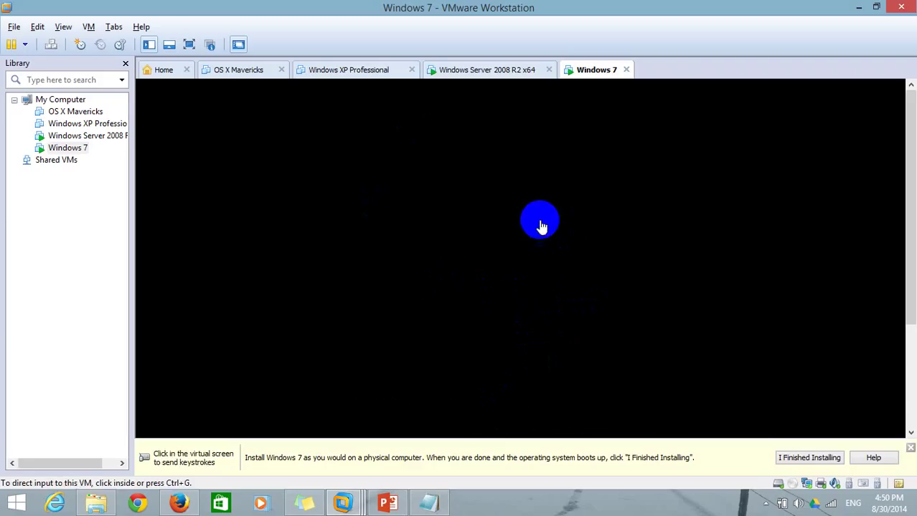
Step: Switch to Notepad and write "=> Succeed" on the indented line below the last sub-bullet
click(429, 504)
text(S)
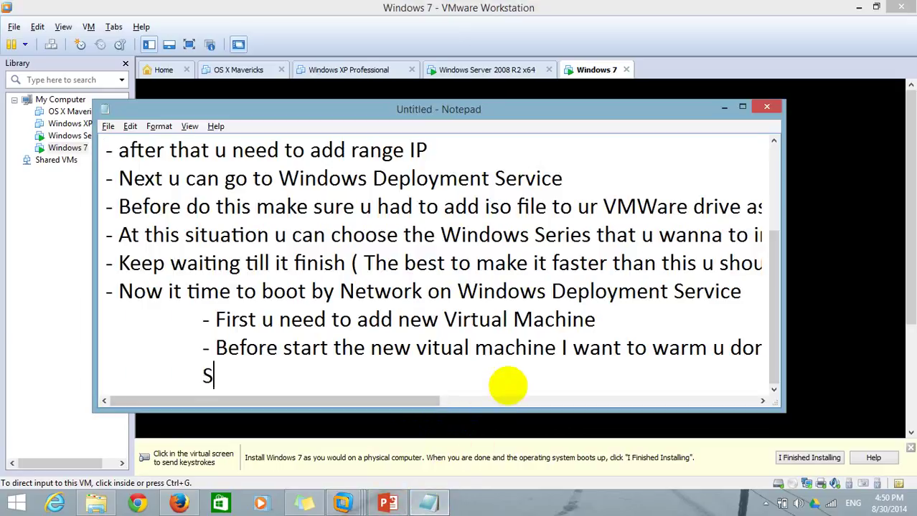
text(ucceed)
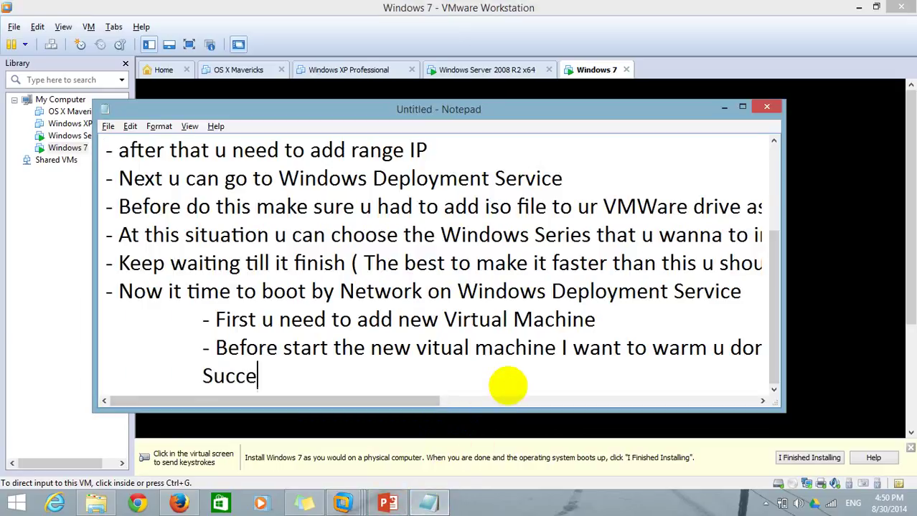
key(Left)
key(Left)
key(Left)
key(Left)
key(Left)
key(Left)
key(Left)
text(=>)
key(Right)
key(Right)
key(Right)
key(Right)
key(Right)
key(Right)
key(Right)
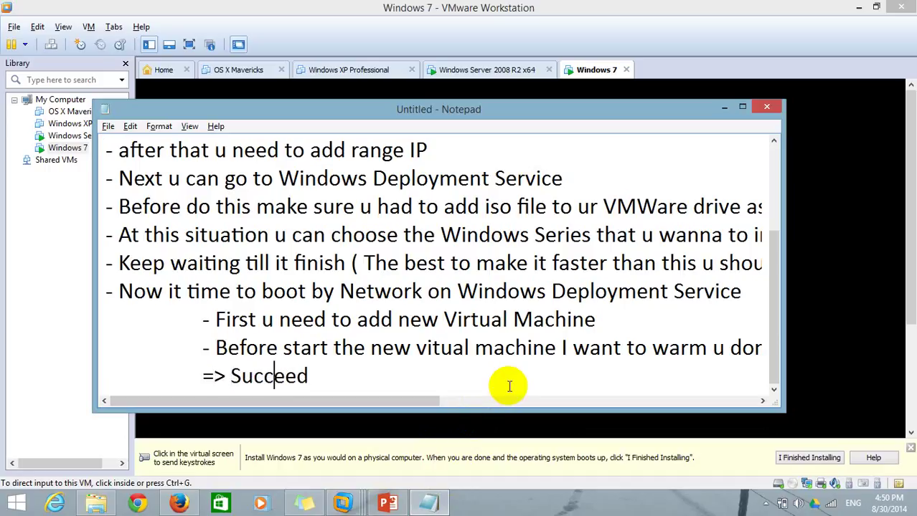
Step: Append the remark "(If u have TFTP Time out at ur blank screen. Do as I do..." after "Succeed"
text((If)
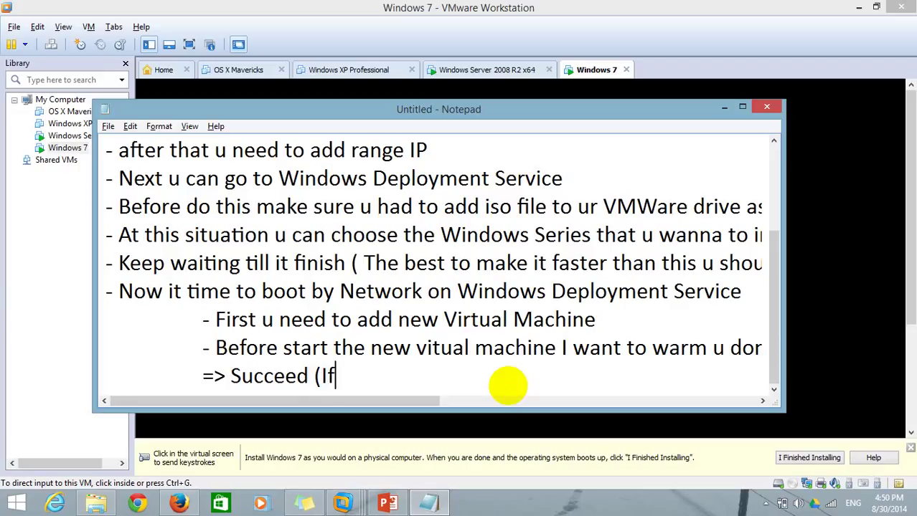
text( u have )
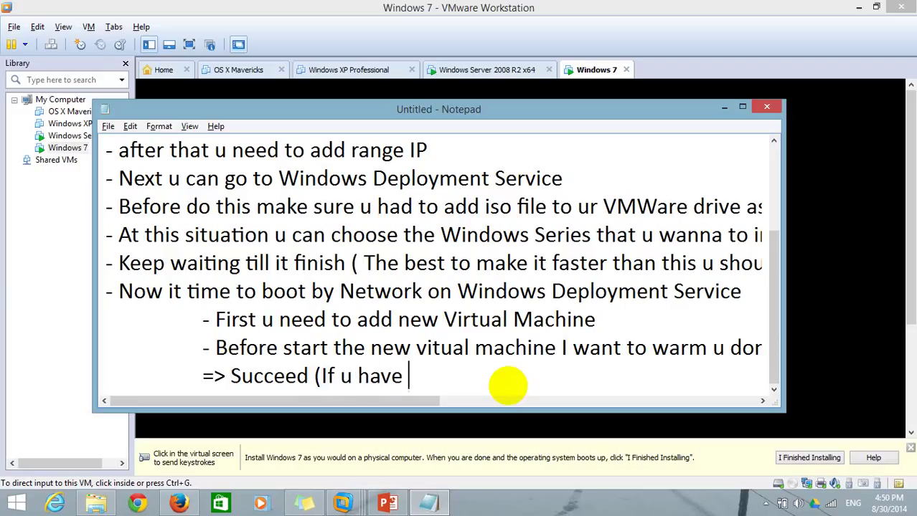
text(TFTP )
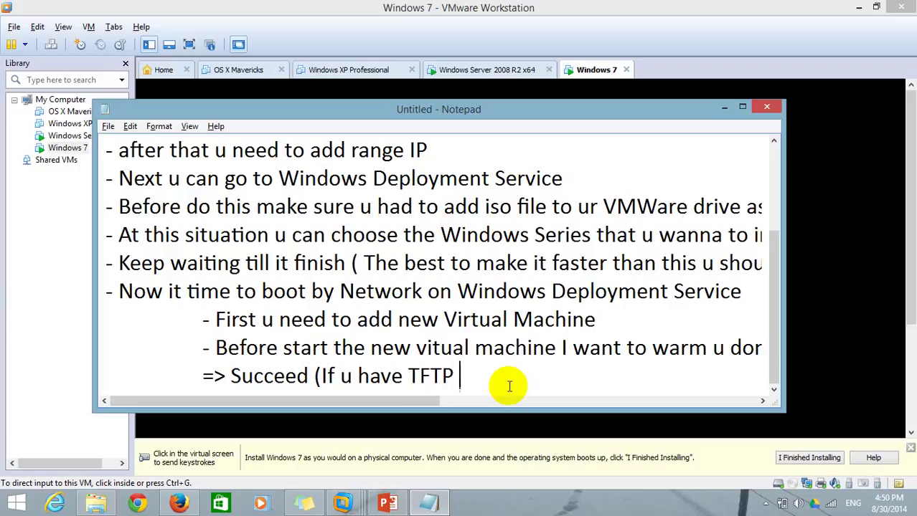
text(Time out at ur blan)
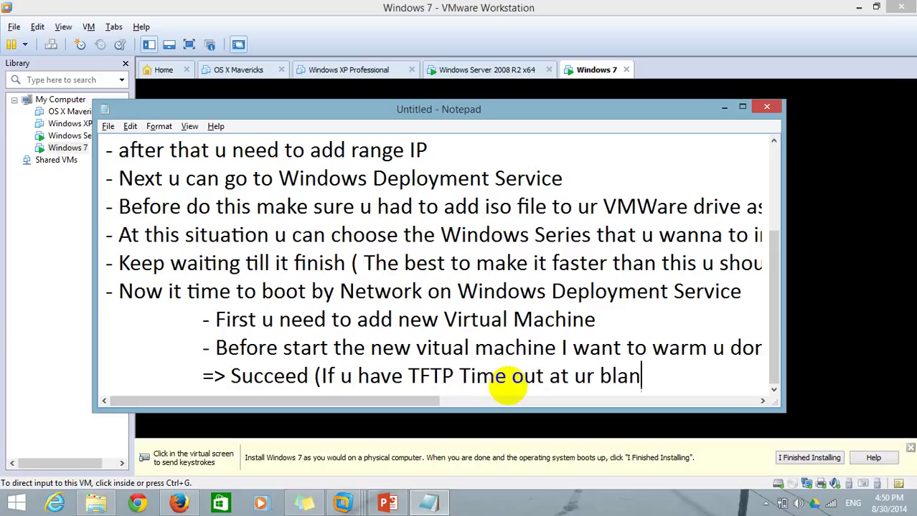
text(k screen)
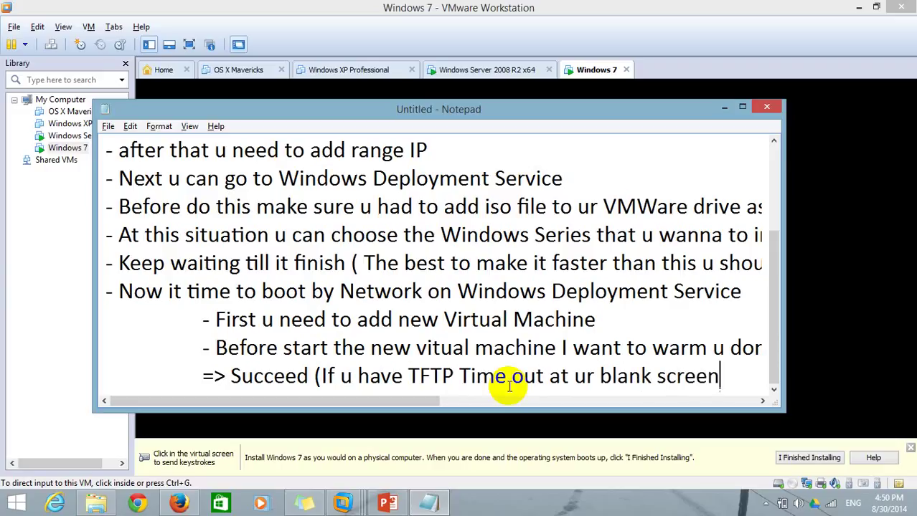
key(BackSpace)
text(. Do as I do)
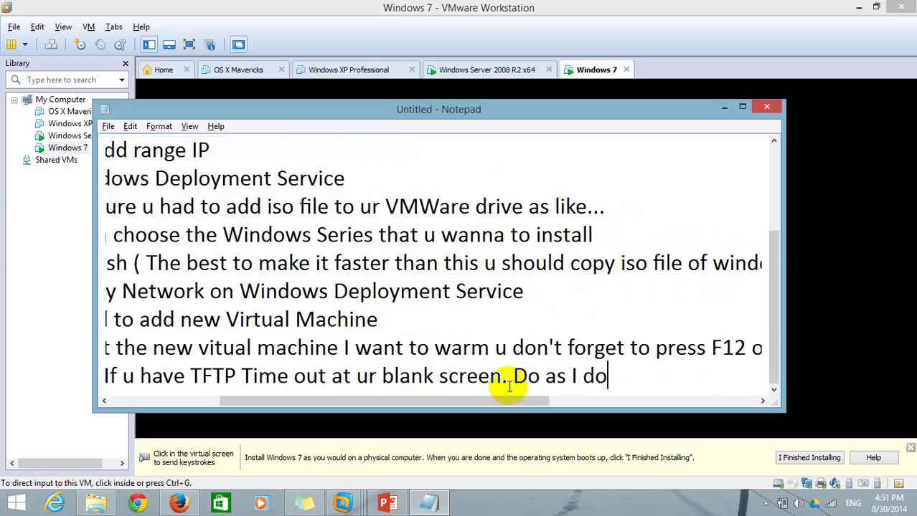
text(...)
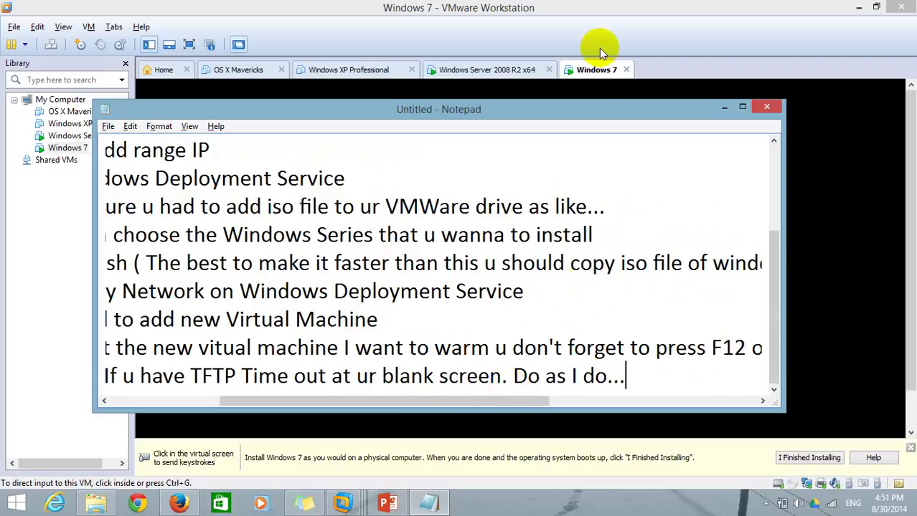
Step: Switch to the Windows Server 2008 R2 machine in full screen and open the deployment server's properties in Windows Deployment Services
click(498, 70)
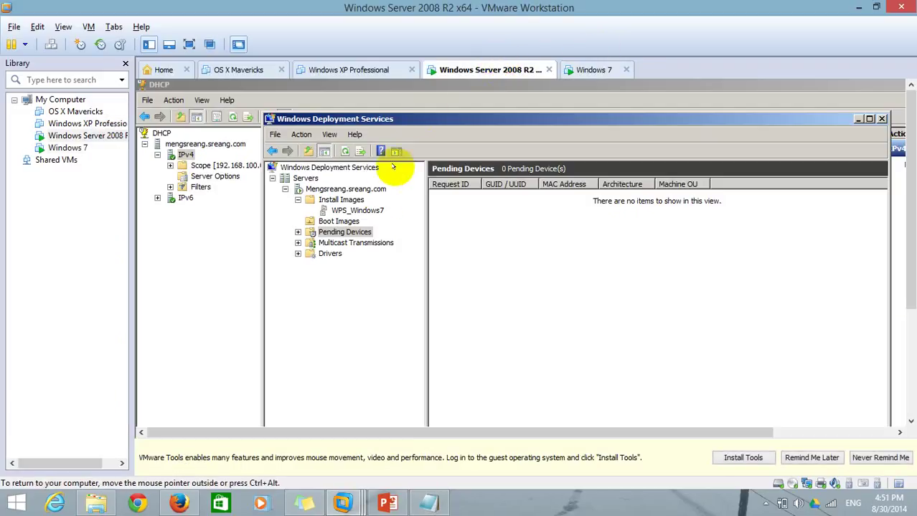
key(ctrl+alt+Return)
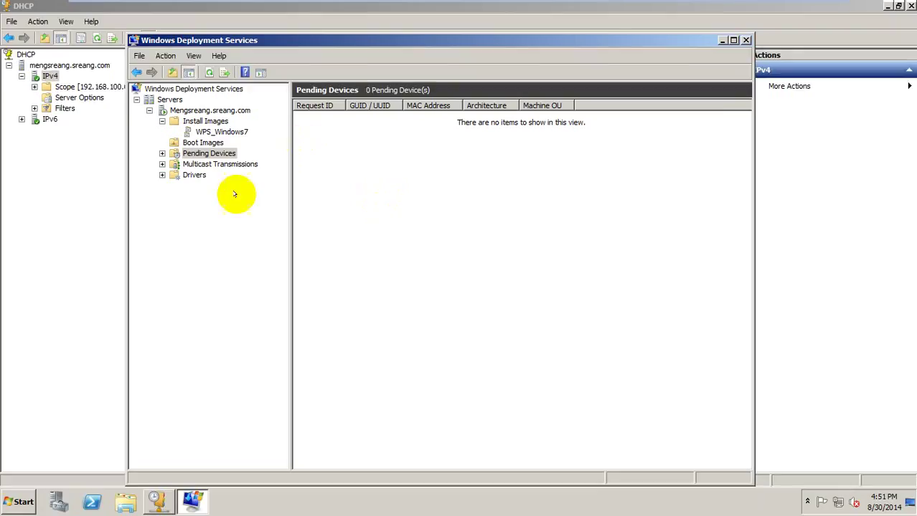
right_click(170, 100)
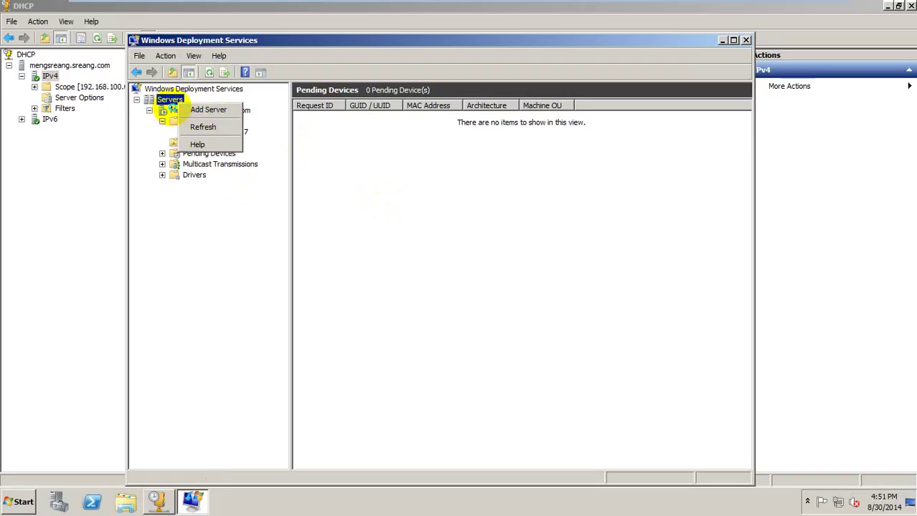
right_click(172, 111)
key(Escape)
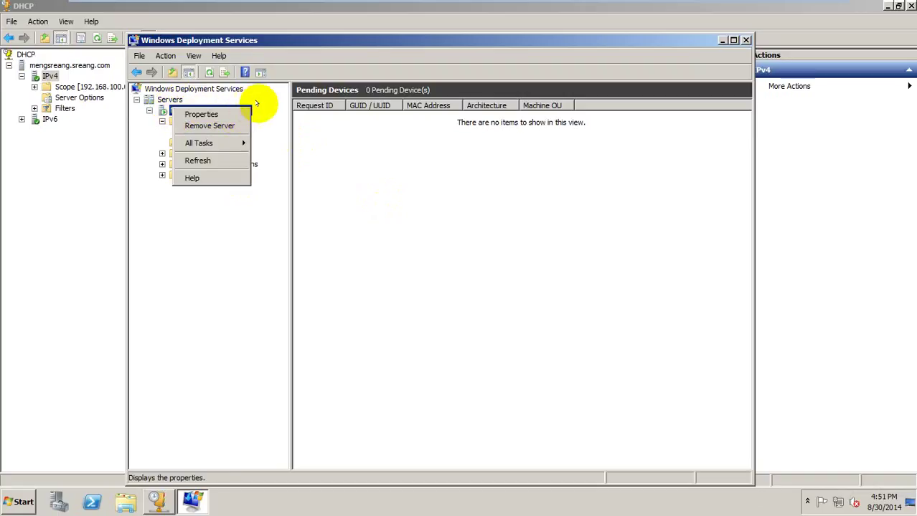
right_click(241, 113)
click(268, 118)
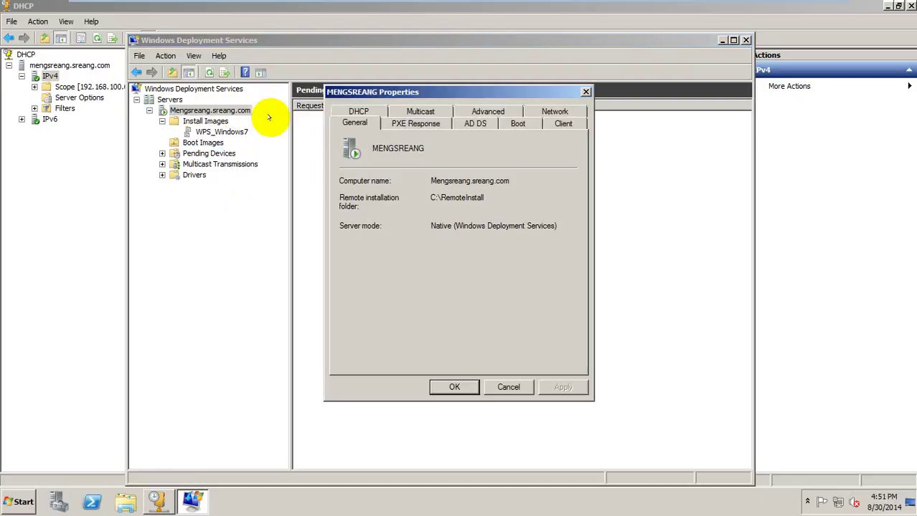
Step: Look through the server's properties to the UDP port range in the network settings, and accept the dialog
click(477, 123)
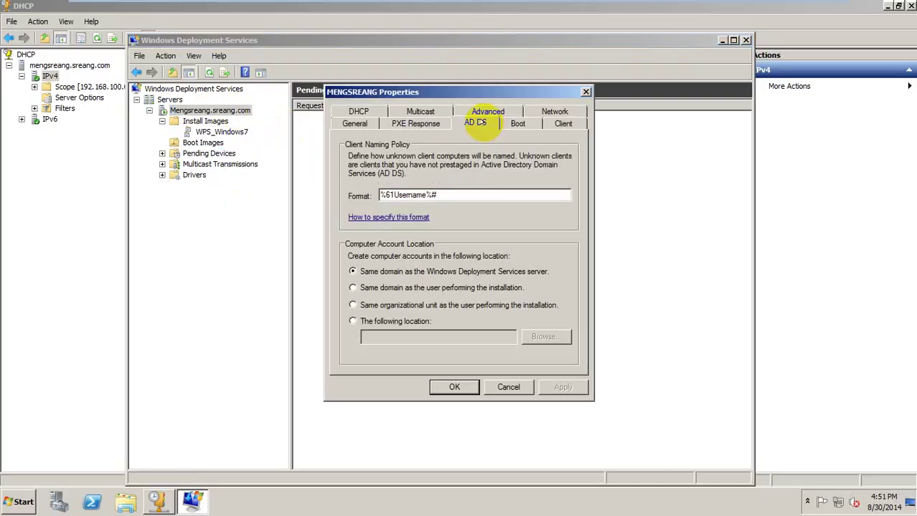
click(557, 122)
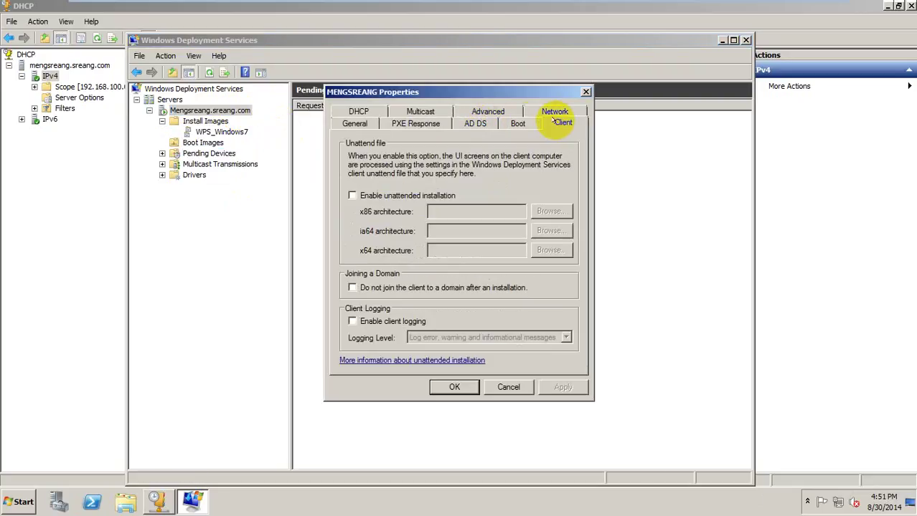
click(521, 122)
click(548, 113)
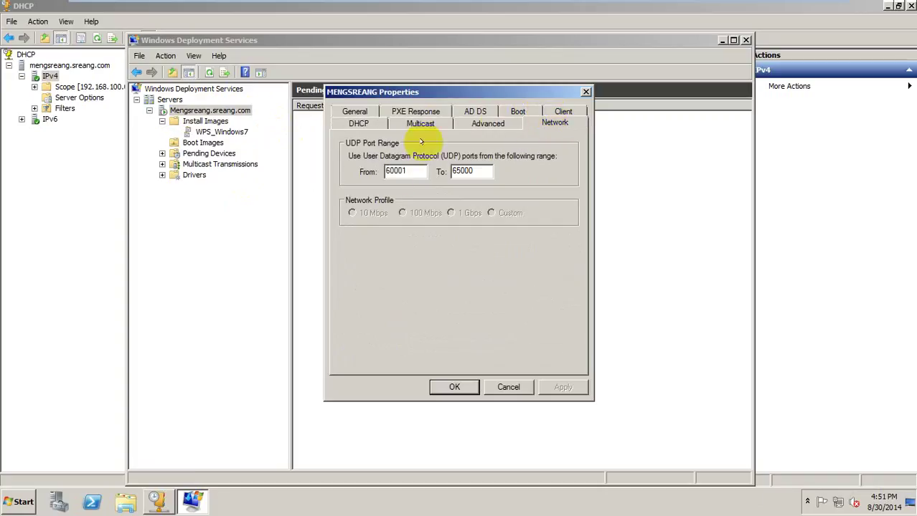
click(403, 171)
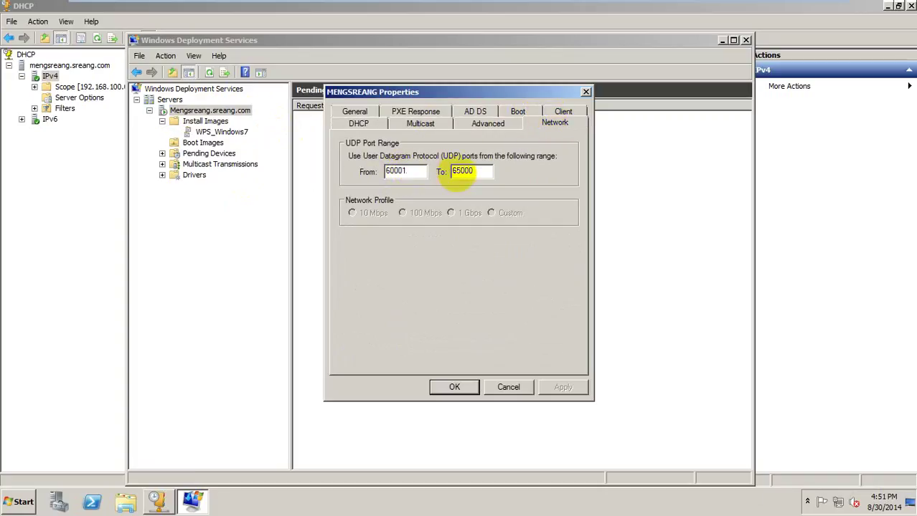
key(Delete)
key(BackSpace)
click(459, 388)
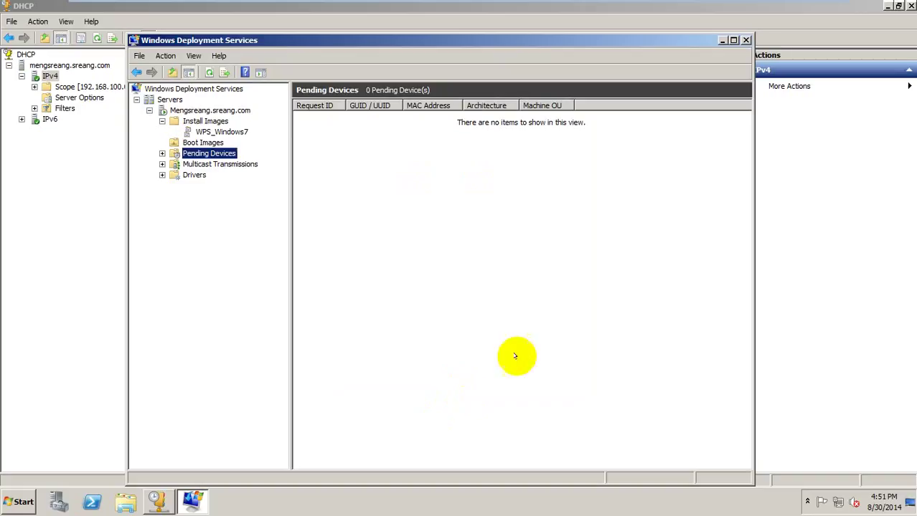
Step: Leave full screen, switch to Notepad and complete the TFTP remark with "Change from 64001 - 65000 to 60001 to 65000)"
key(ctrl+alt+Return)
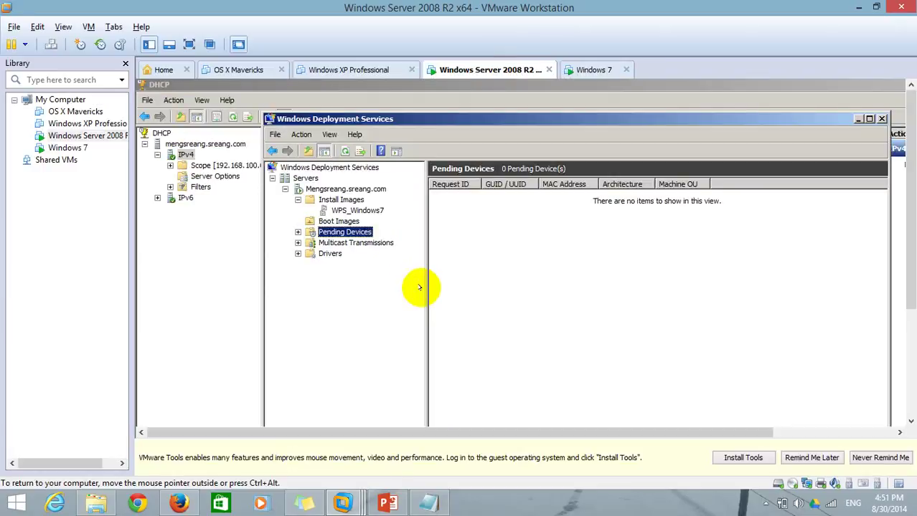
click(437, 505)
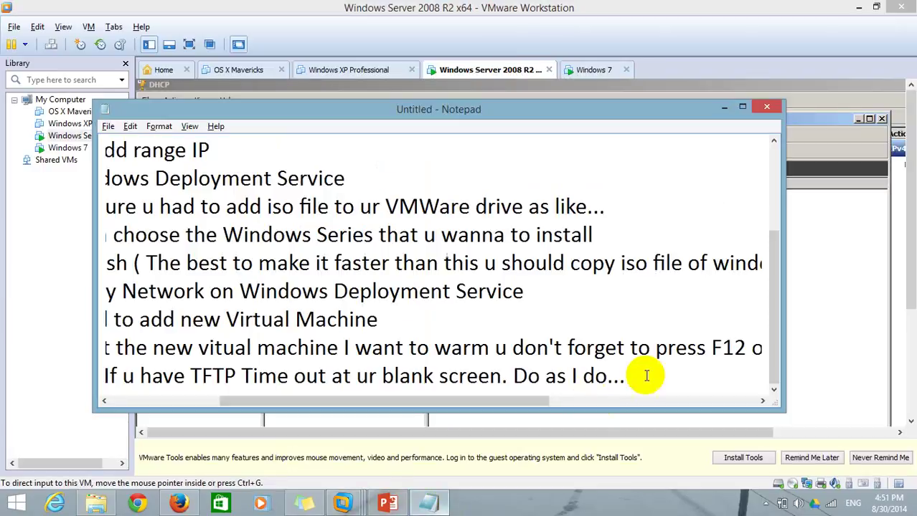
text(Chan)
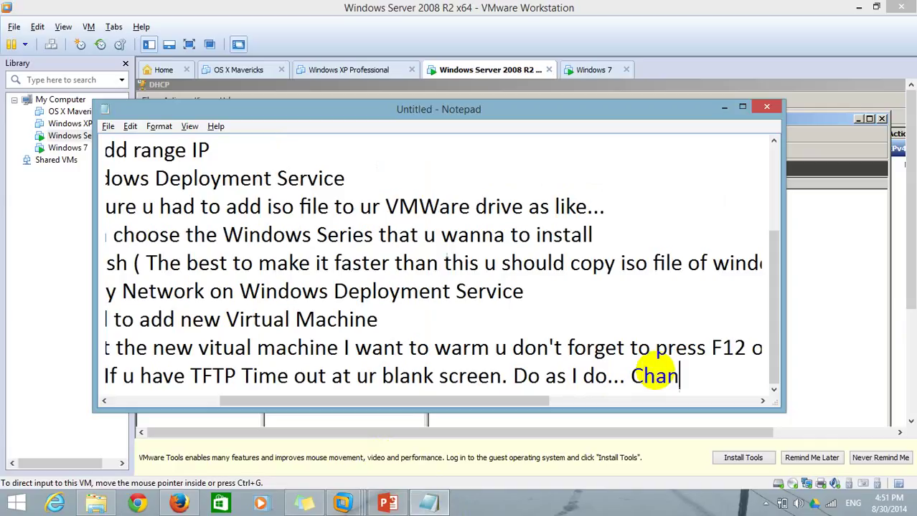
text(ge from )
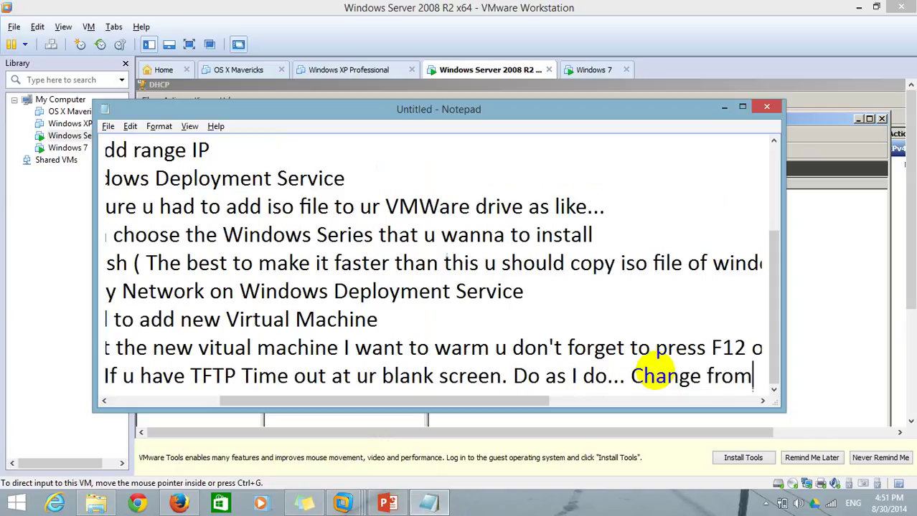
text(64)
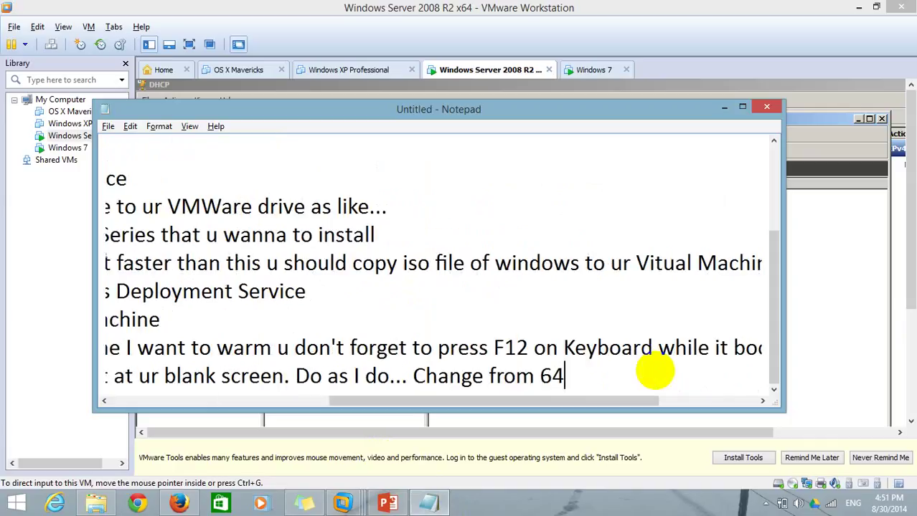
text(001 - 65000 to 60)
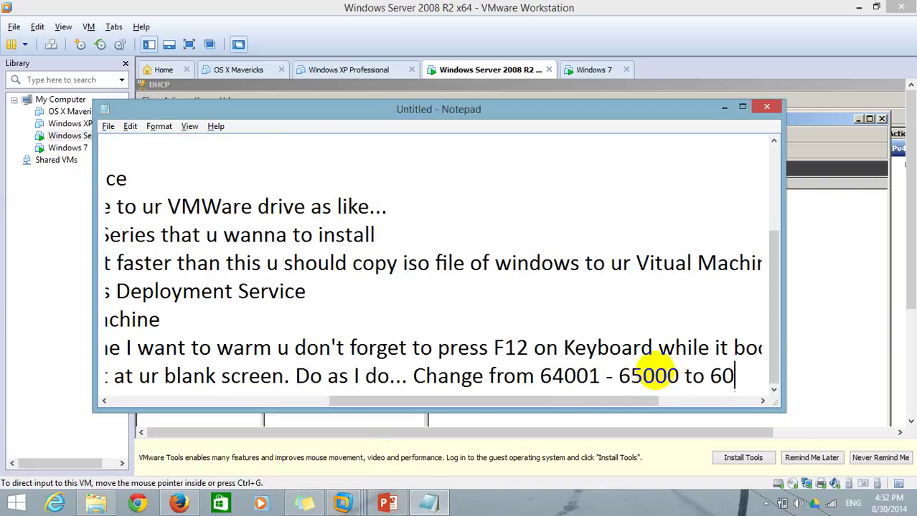
text(001 )
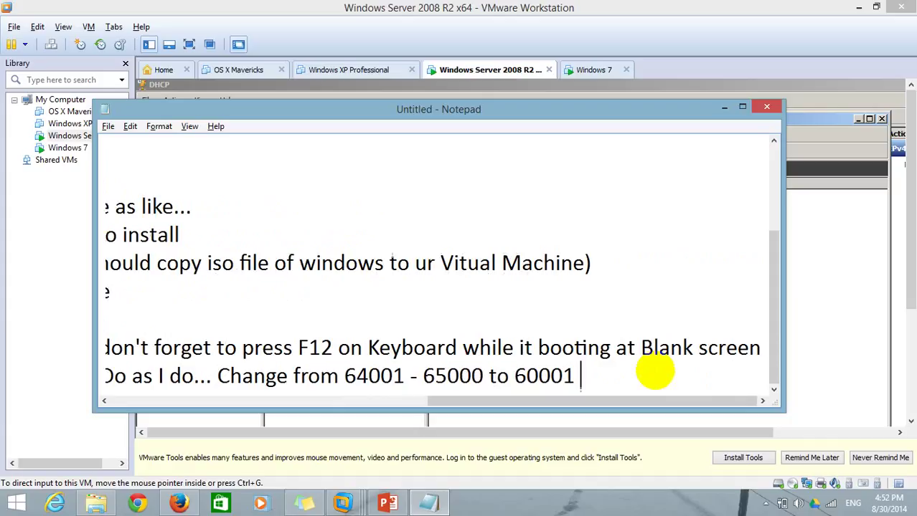
text(to 65000))
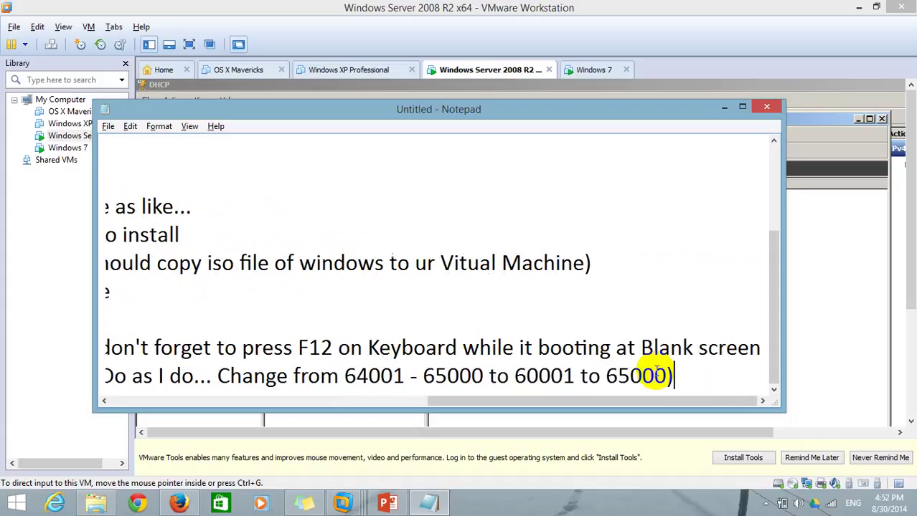
Step: Add a closing line reading "Thank u for this videos :D" below the TFTP remark
key(Return)
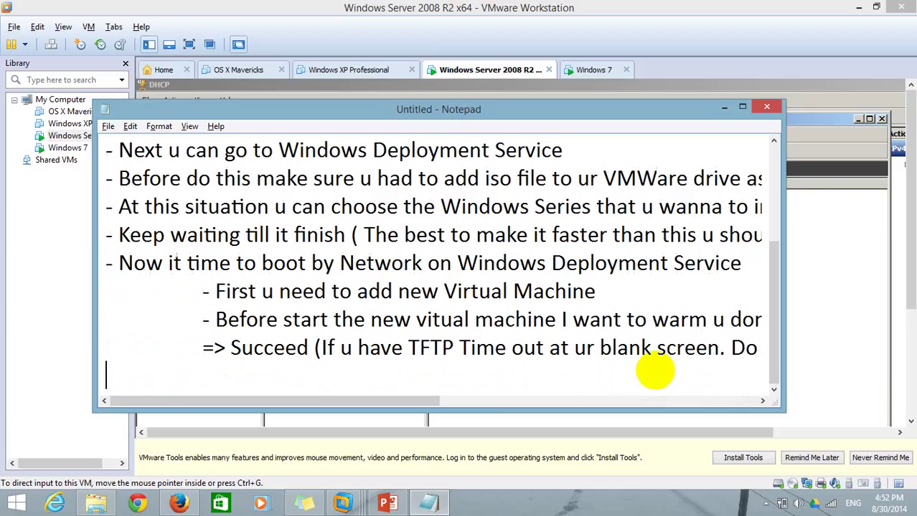
text(Thank u fo)
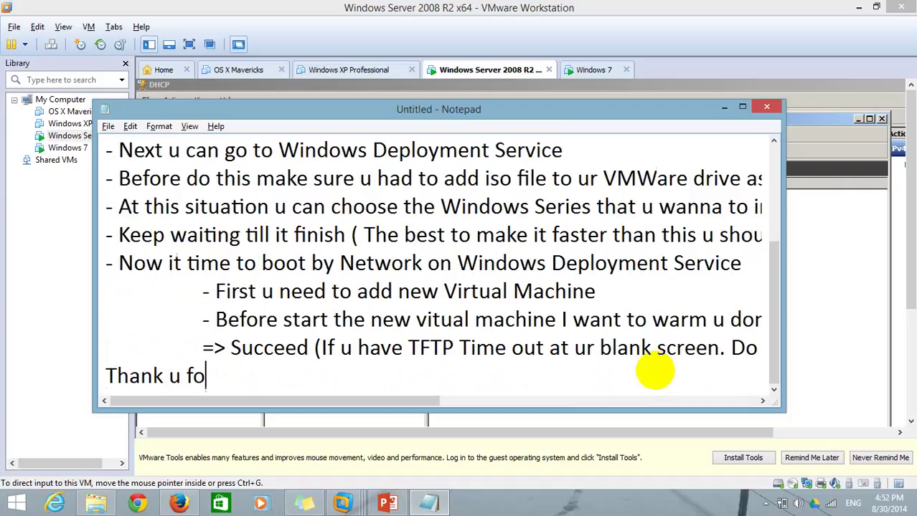
text(r this )
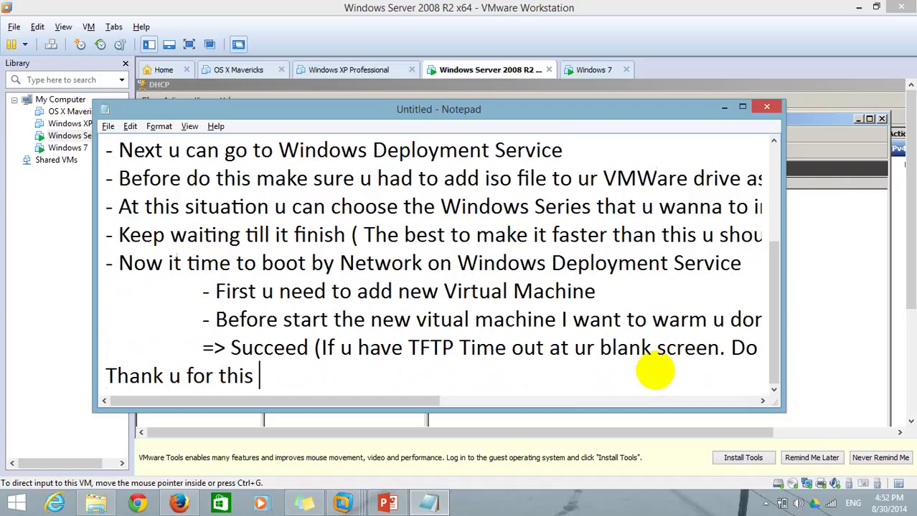
text(videos )
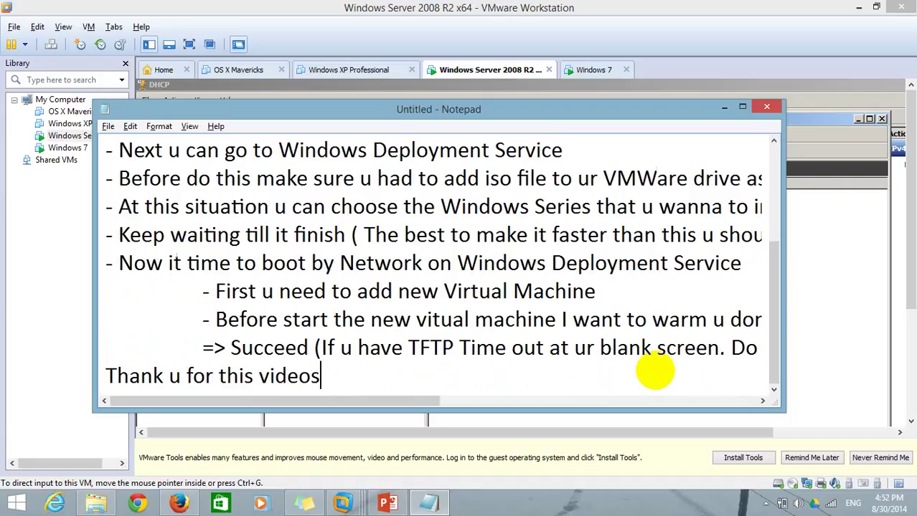
text(:D)
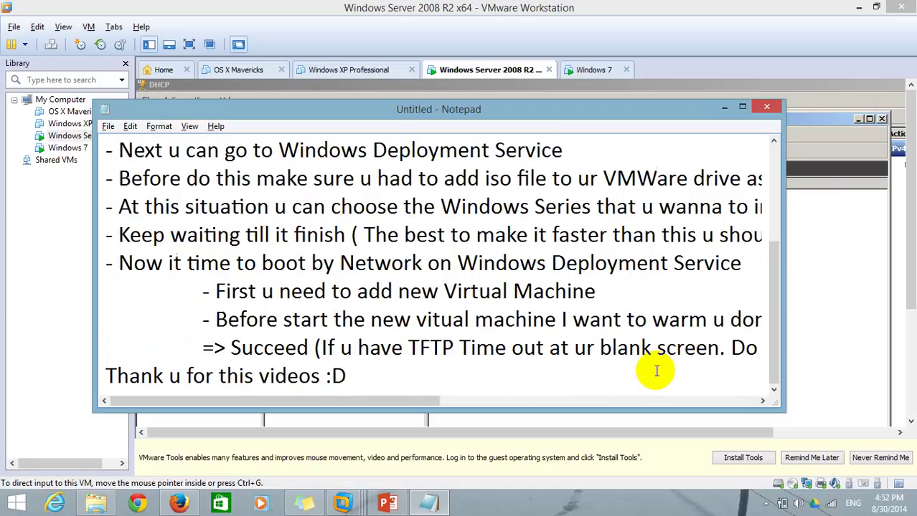